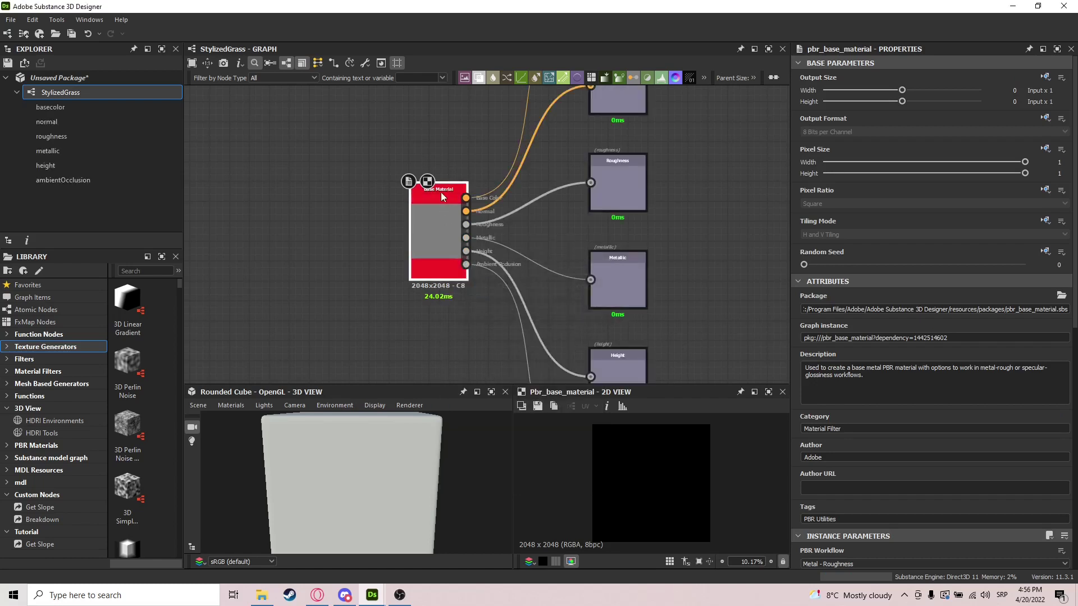
Delete the base material node and add a Blend node in the space before the outputs
key(Delete)
middle_drag(415, 228, 479, 231)
key(space)
text(blend)
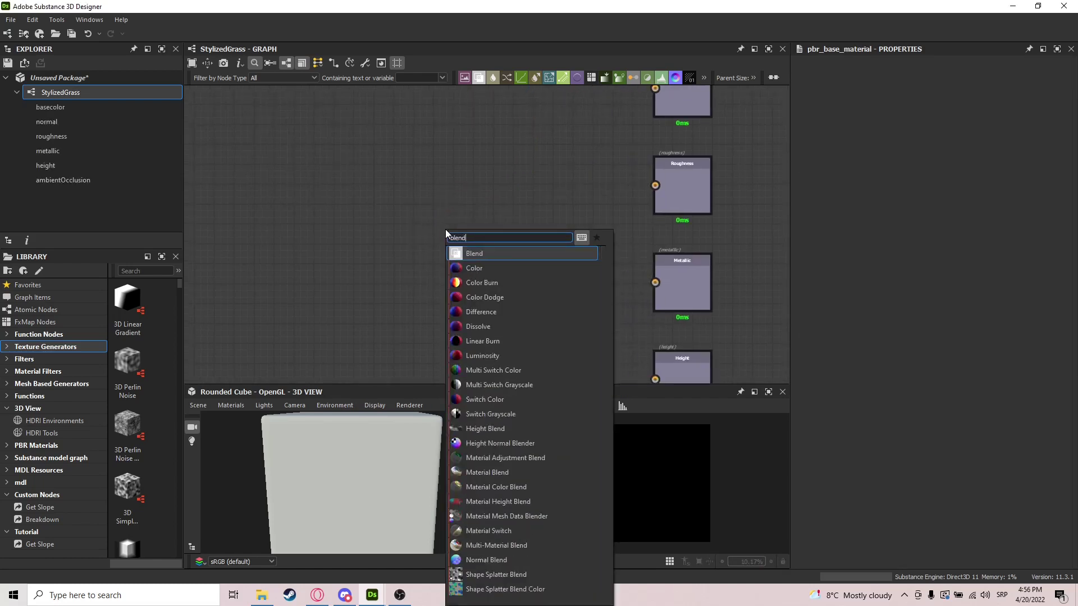
key(Return)
drag(444, 227, 460, 264)
key(space)
text(sha)
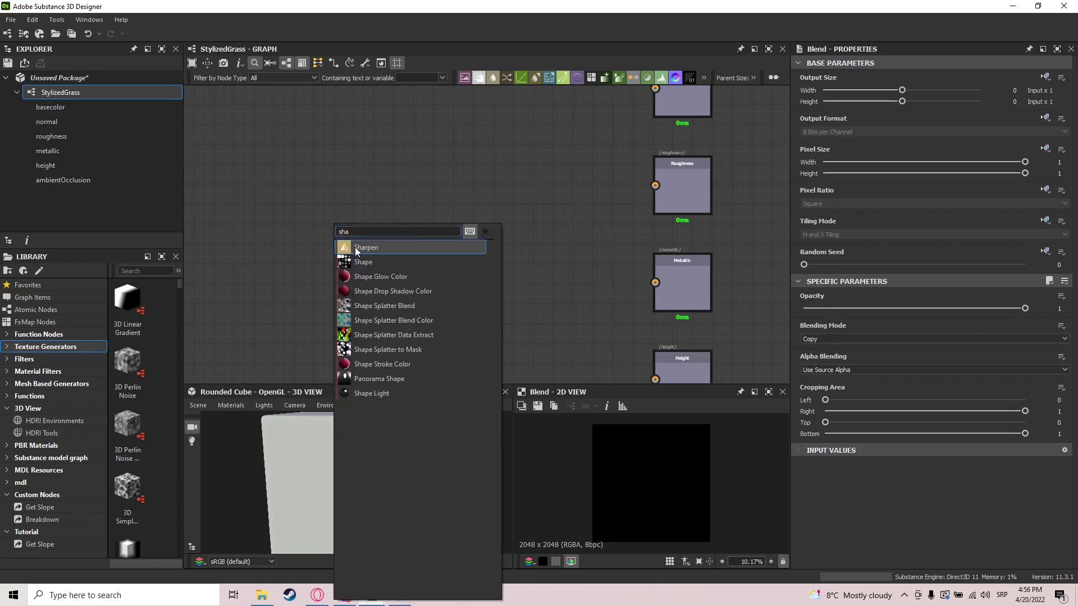
key(Return)
drag(572, 284, 362, 241)
key(Delete)
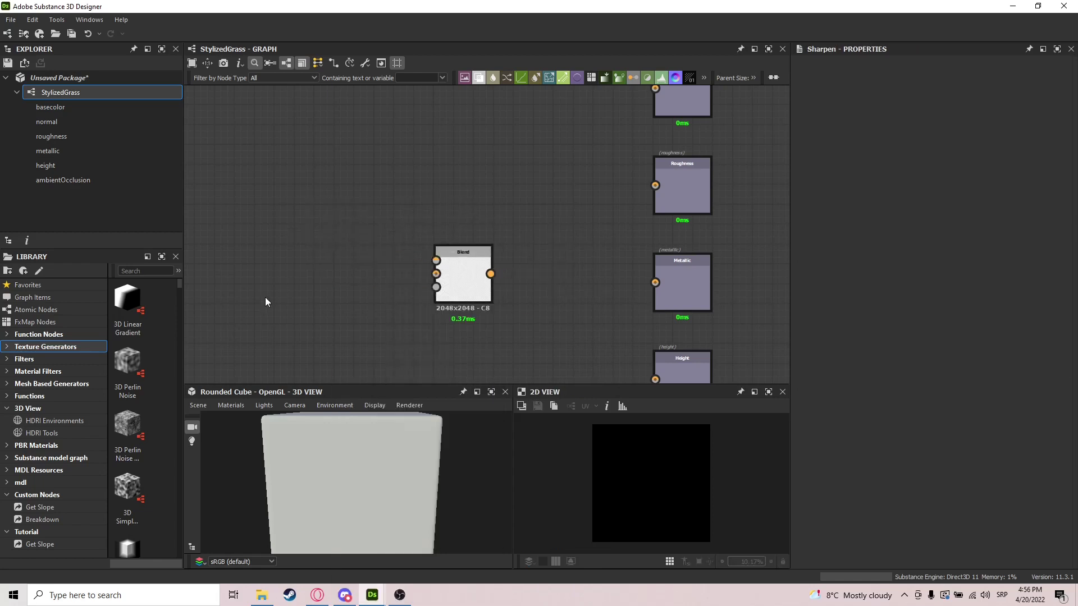
Add a Shape node before the Blend node and connect it to the Blend inputs
key(space)
text(sag)
key(BackSpace)
key(BackSpace)
text(hape)
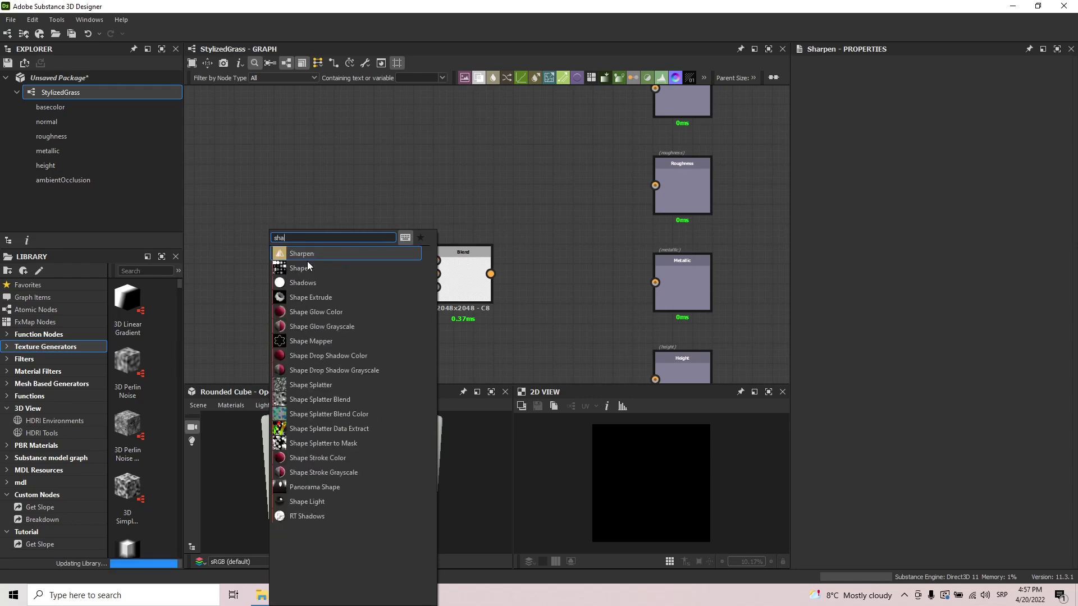
key(Return)
drag(281, 306, 346, 260)
Insert a Normal node between the Blend node and the Normal output
scroll(348, 259, down, 1)
drag(452, 291, 567, 150)
scroll(523, 186, down, 2)
drag(524, 186, 568, 152)
text(norm)
key(Return)
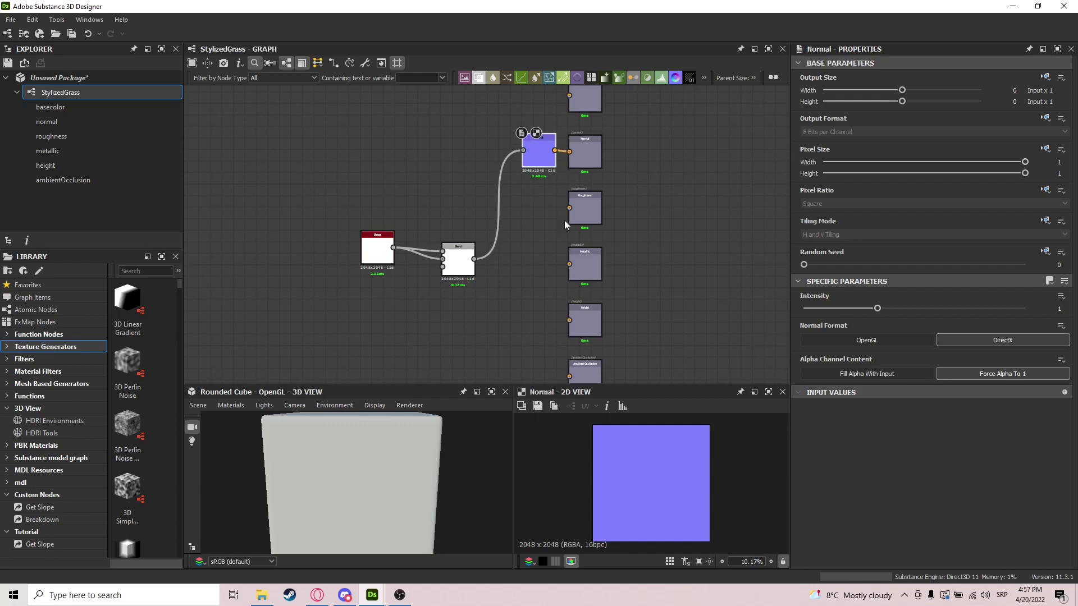
Feed the Blend node into the Height output and into a new Ambient Occlusion node placed beside the Ambient Occlusion output
middle_drag(551, 313, 517, 251)
click(441, 197)
drag(441, 196, 536, 259)
drag(440, 193, 493, 313)
click(501, 310)
scroll(531, 287, up, 2)
drag(502, 362, 531, 351)
scroll(485, 313, down, 2)
Add a Uniform Color node near the Base Color output
middle_drag(443, 181, 468, 298)
middle_drag(472, 187, 496, 275)
scroll(519, 207, up, 4)
scroll(520, 208, down, 1)
key(space)
text(uni)
key(Return)
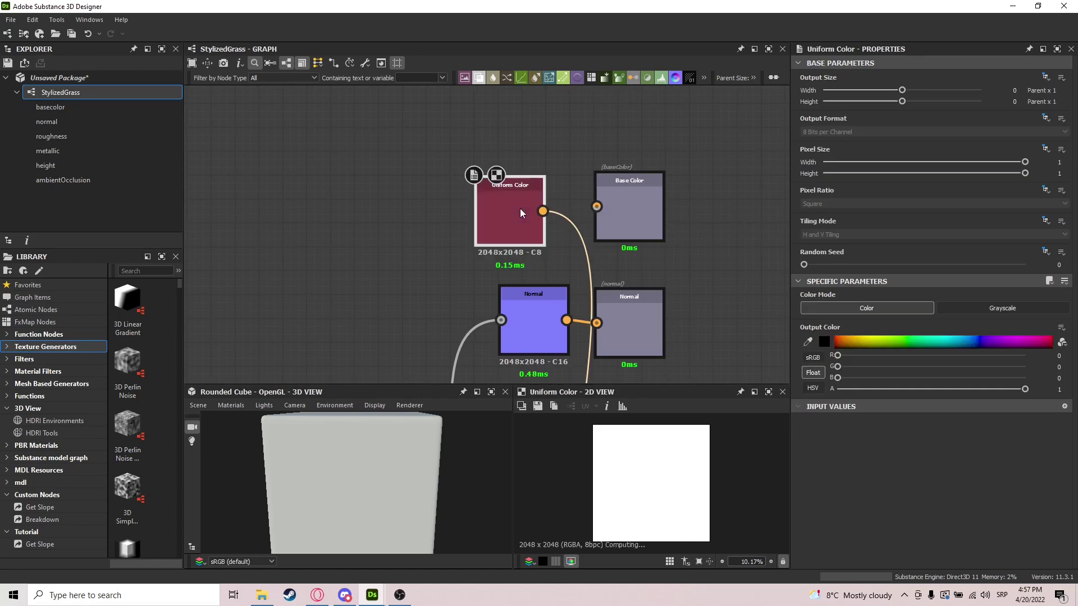
Move the Uniform Color node closer to the Base Color output and delete its stray outgoing link
drag(520, 208, 543, 210)
click(585, 211)
key(Delete)
Set the Uniform Color node's output color to a light grey of about 0.747 per channel
click(530, 226)
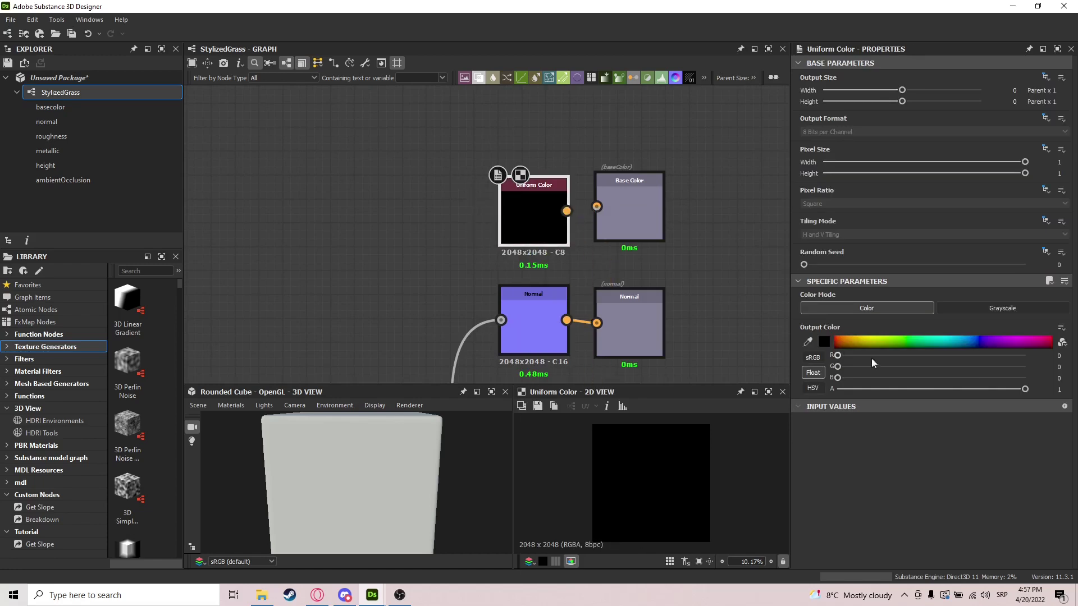
click(823, 342)
click(508, 477)
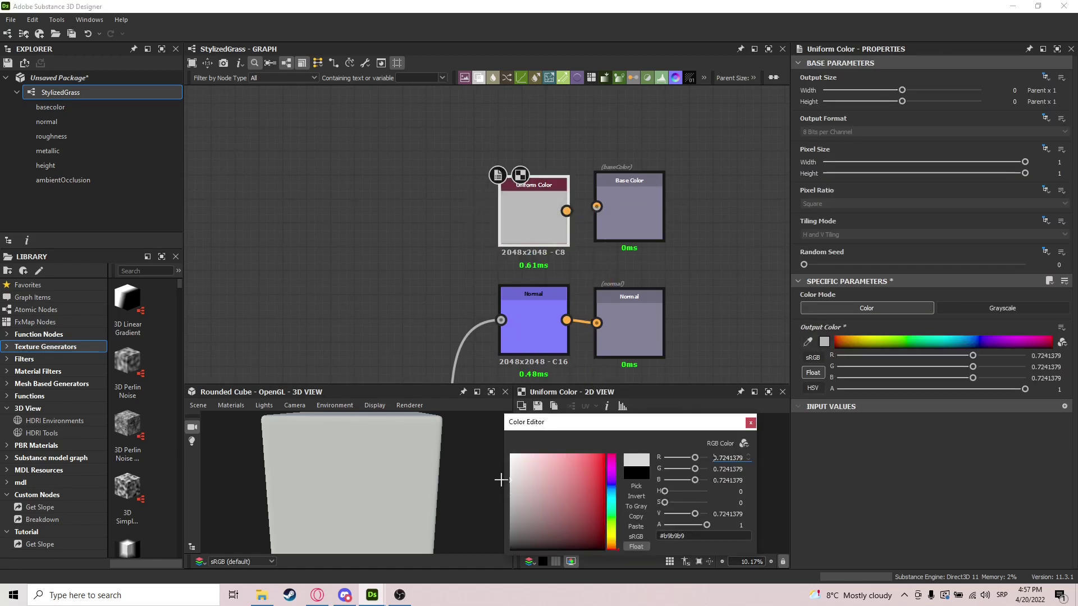
click(750, 422)
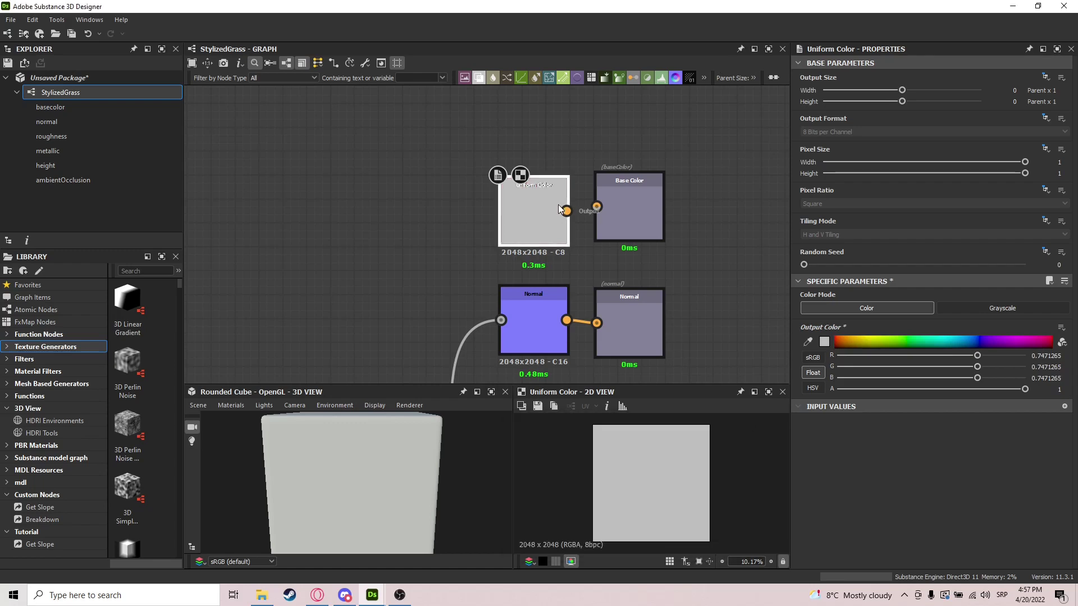
Add another Uniform Color node beside the Roughness output
middle_drag(626, 293, 602, 158)
key(space)
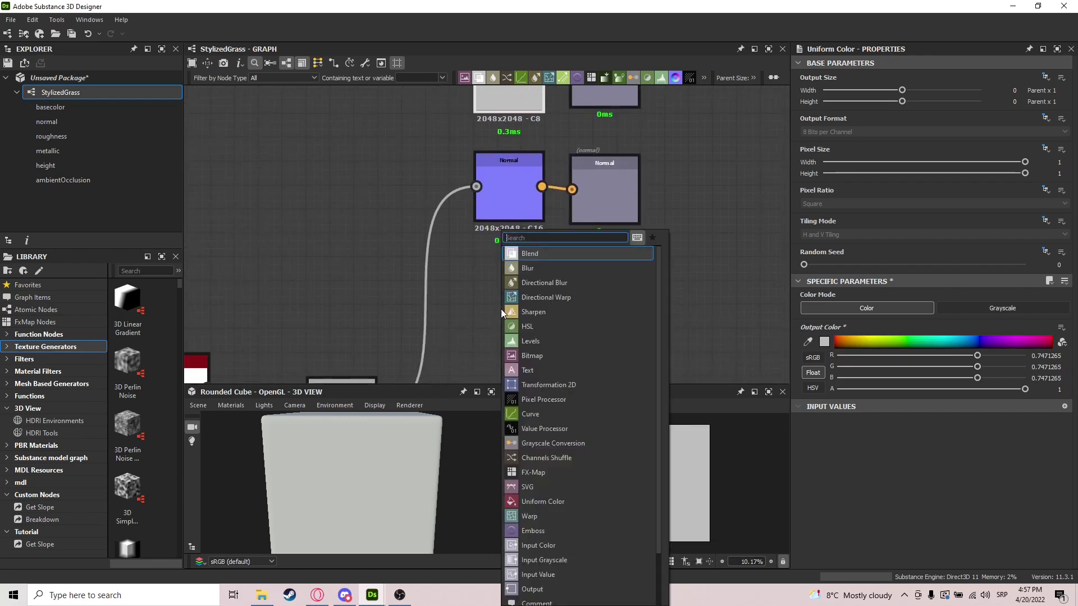
text(uni)
key(Return)
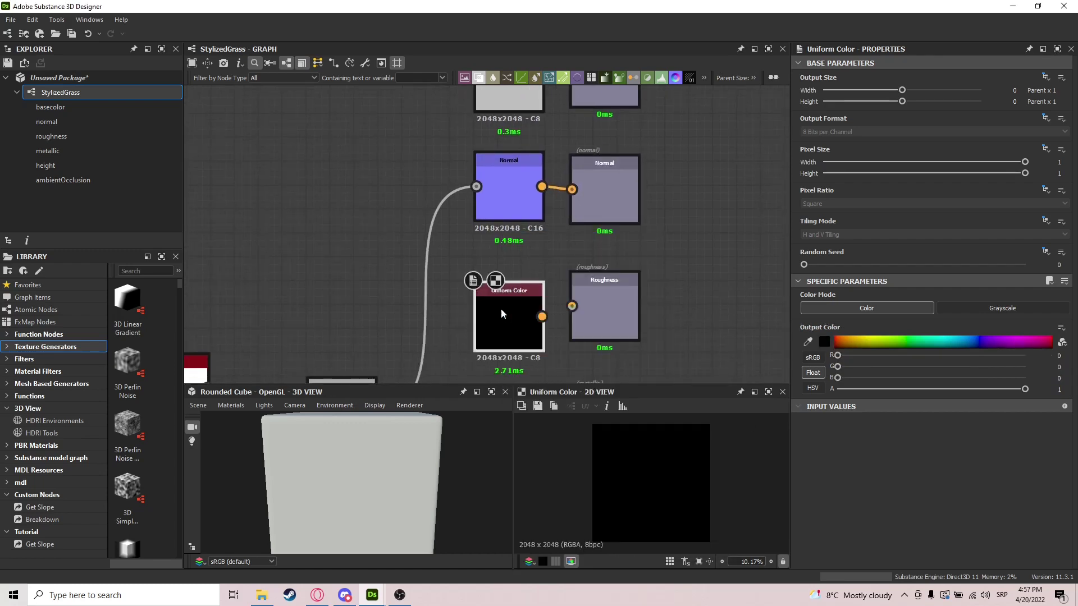
Switch the new Uniform Color node to Grayscale with a value of 1 and connect it to the Roughness output
middle_drag(581, 327, 570, 249)
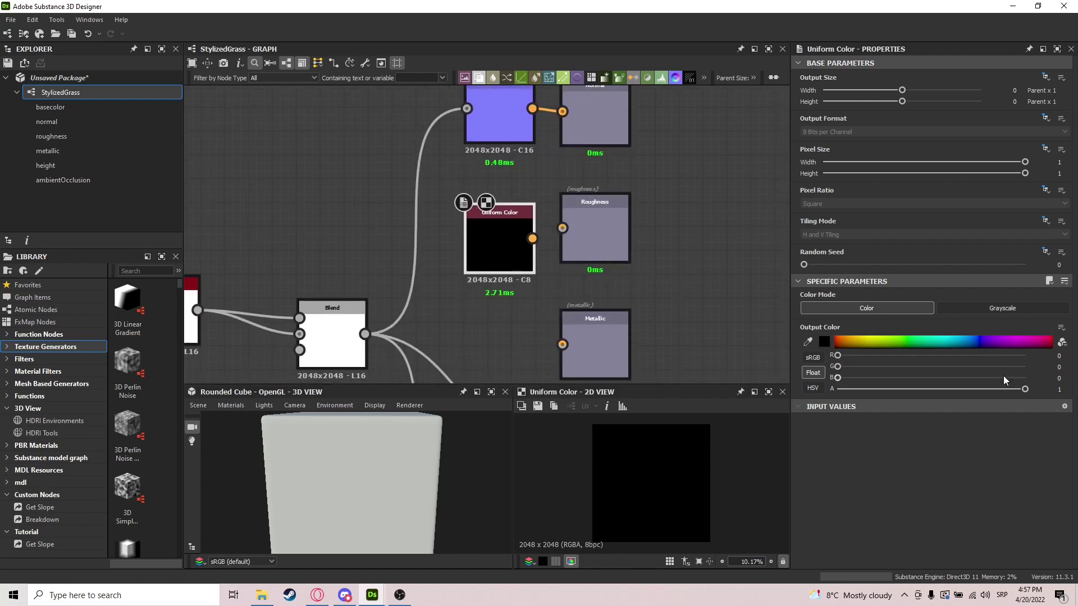
click(959, 309)
drag(910, 356, 1060, 365)
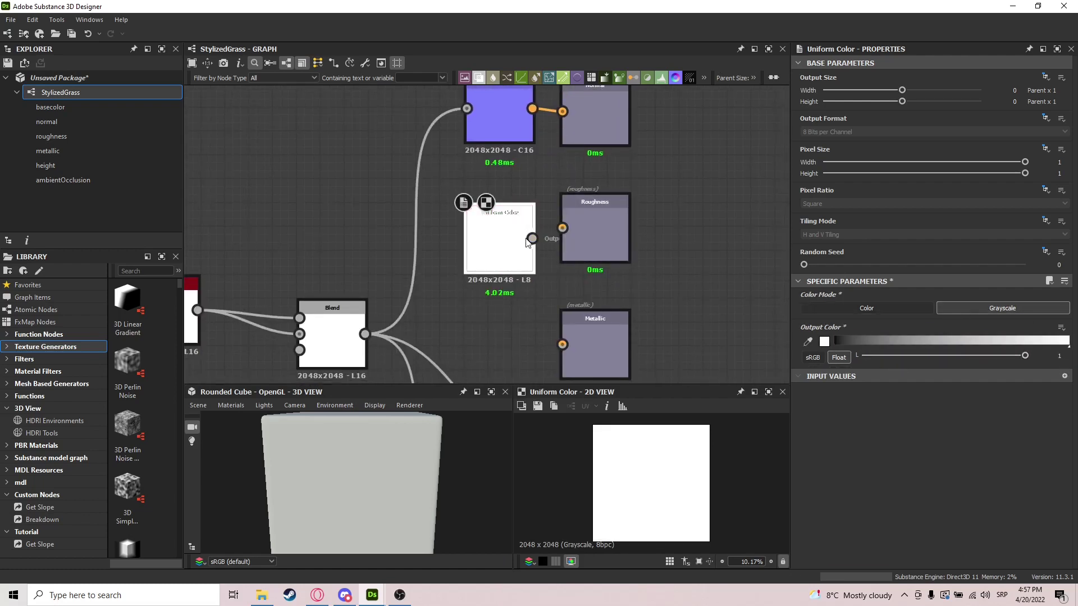
drag(513, 245, 562, 228)
Duplicate the white Uniform Color node beside the Metallic output, set the copy to black and connect it there
middle_drag(495, 331, 503, 272)
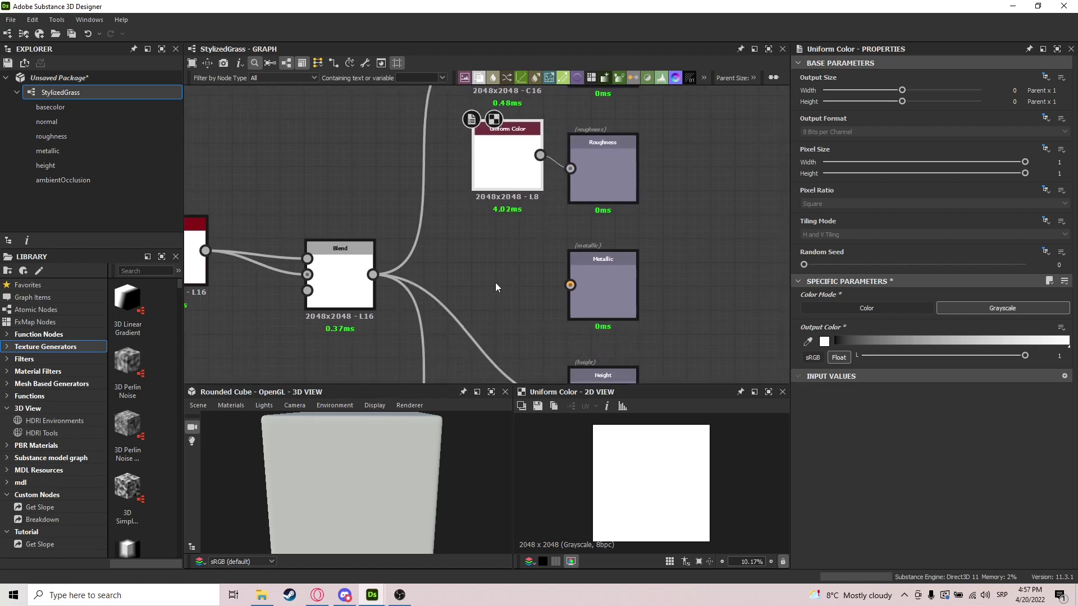
key(ctrl+d)
drag(492, 246, 505, 290)
drag(898, 357, 814, 352)
drag(525, 267, 521, 290)
click(516, 284)
double_click(509, 291)
Delete the Shape node that feeds the Blend node
scroll(368, 301, down, 4)
middle_drag(367, 301, 588, 245)
click(454, 213)
key(Delete)
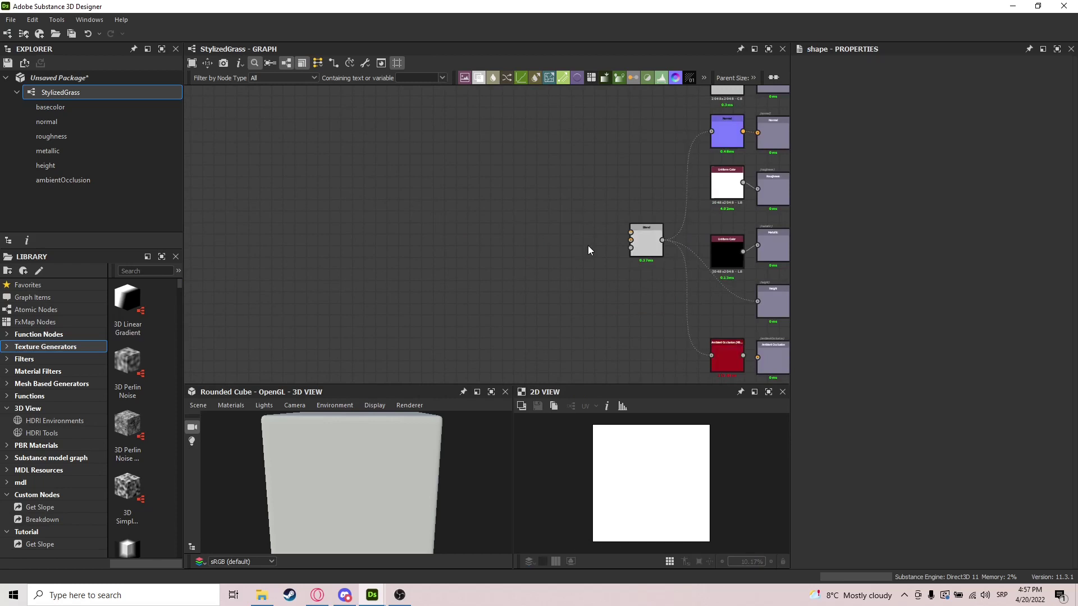
Add a Waveform 1 node in an empty area of the graph
middle_drag(478, 242, 658, 231)
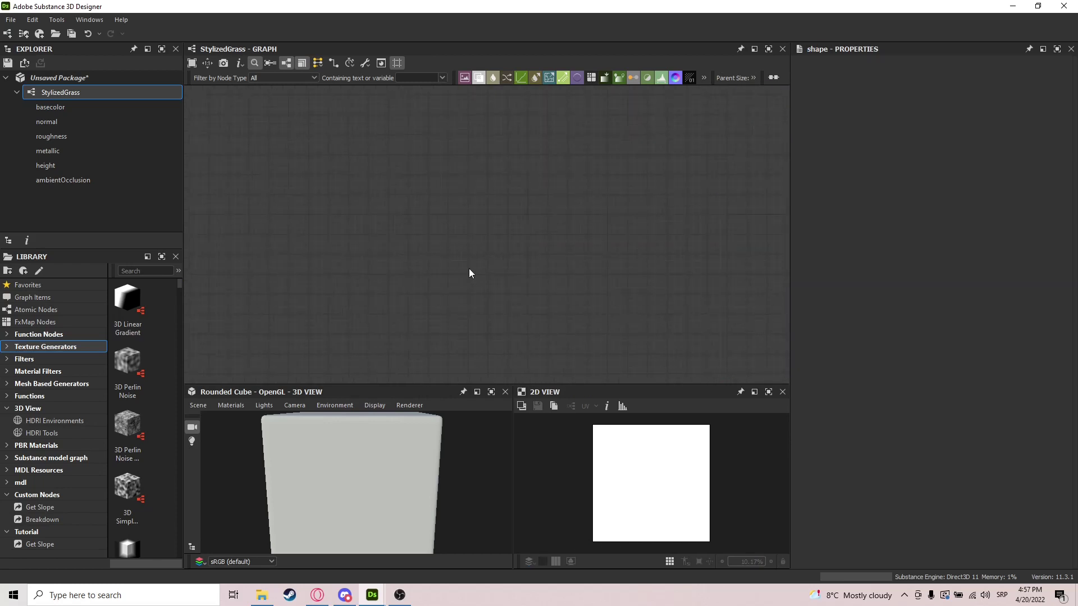
key(space)
text(wave)
click(513, 251)
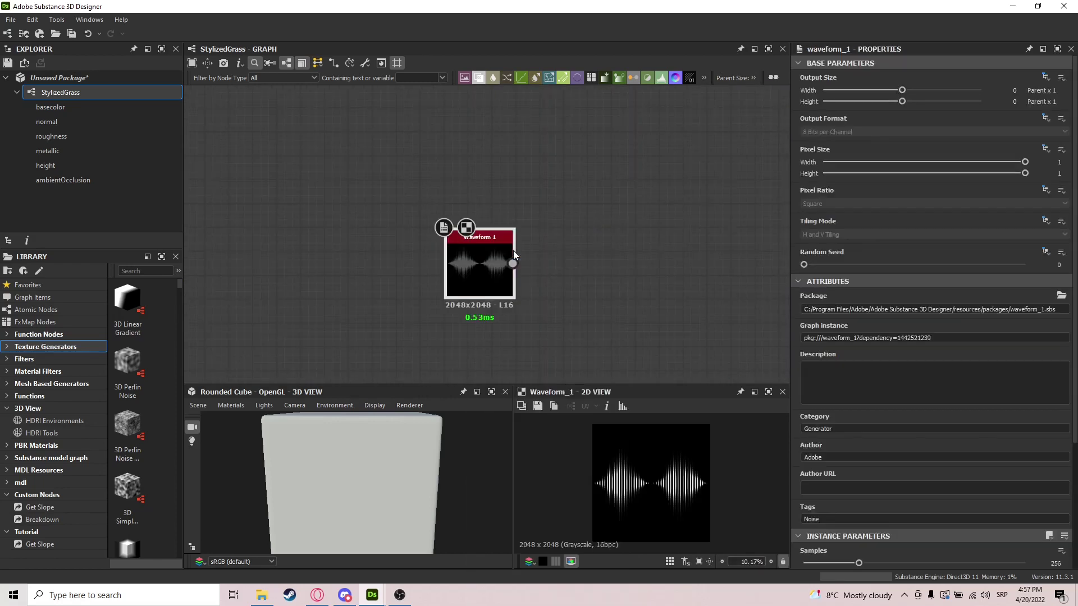
Set the Waveform 1 node's Samples to 1024 and its WaveNumber to 1
scroll(985, 488, down, 2)
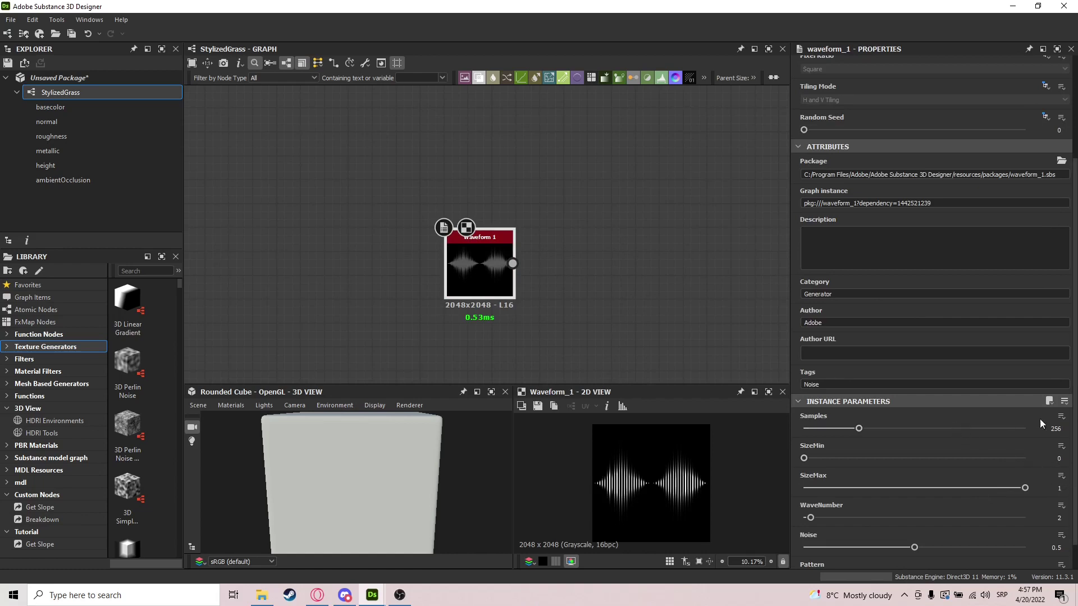
drag(982, 428, 1073, 427)
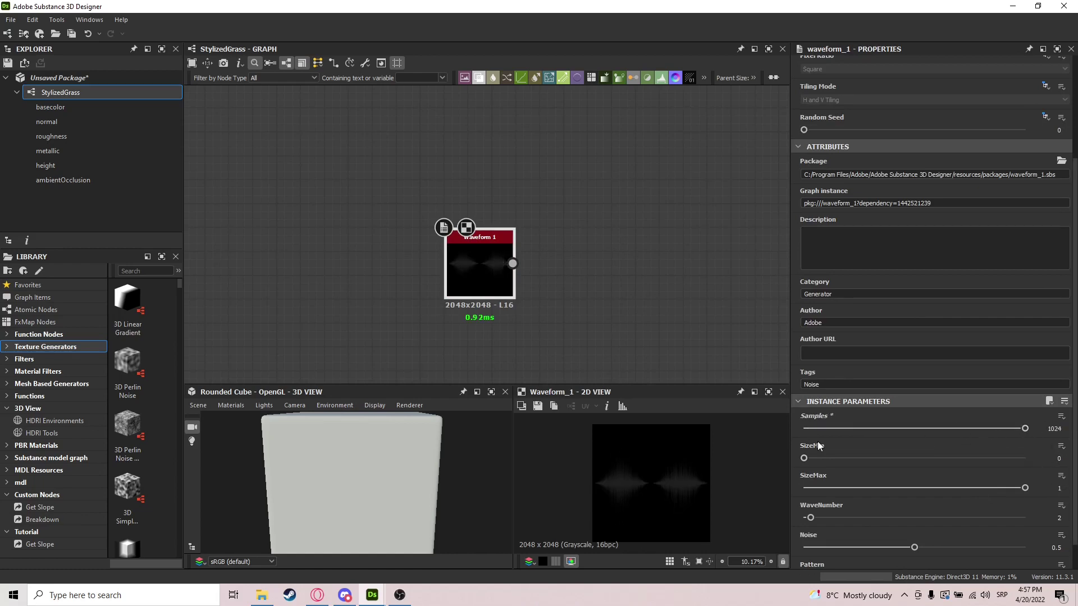
text(1)
key(Return)
scroll(1016, 510, down, 1)
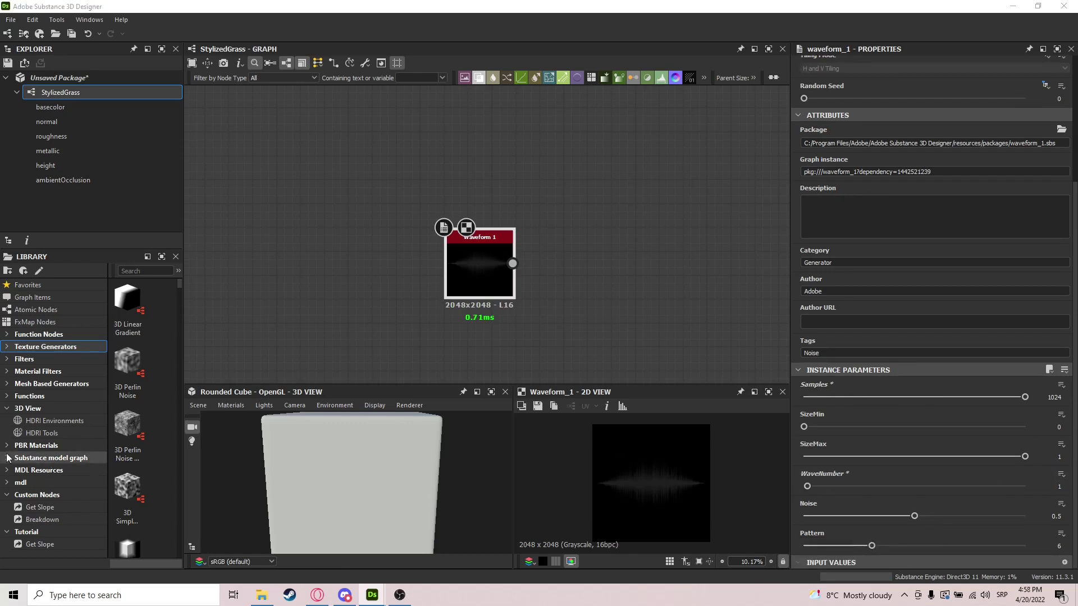
Set the Waveform 1 node's Noise to 0 and its Pattern to 9
drag(884, 514, 769, 520)
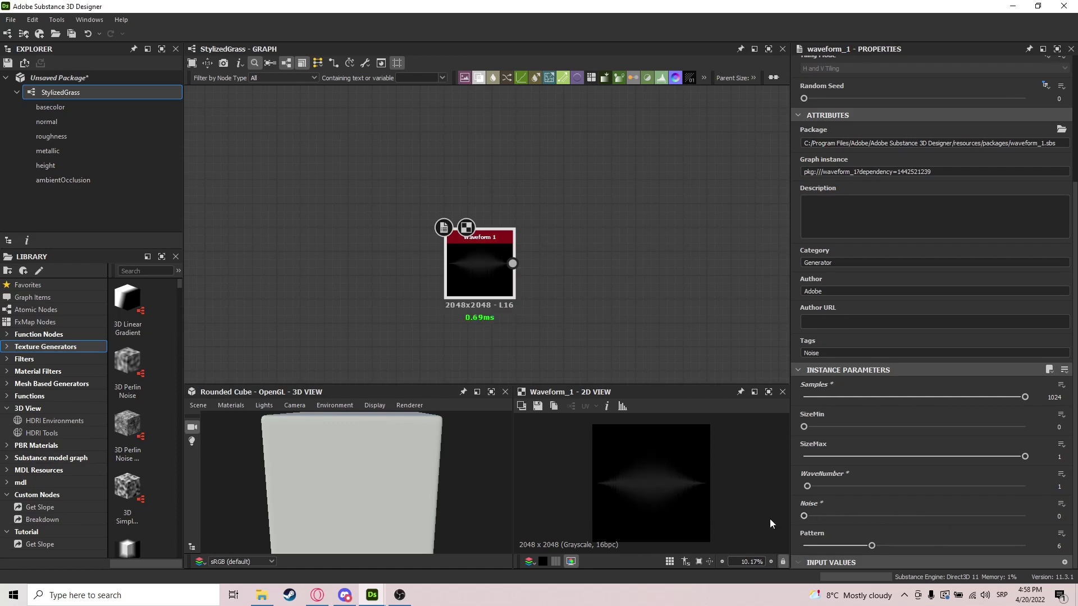
click(898, 546)
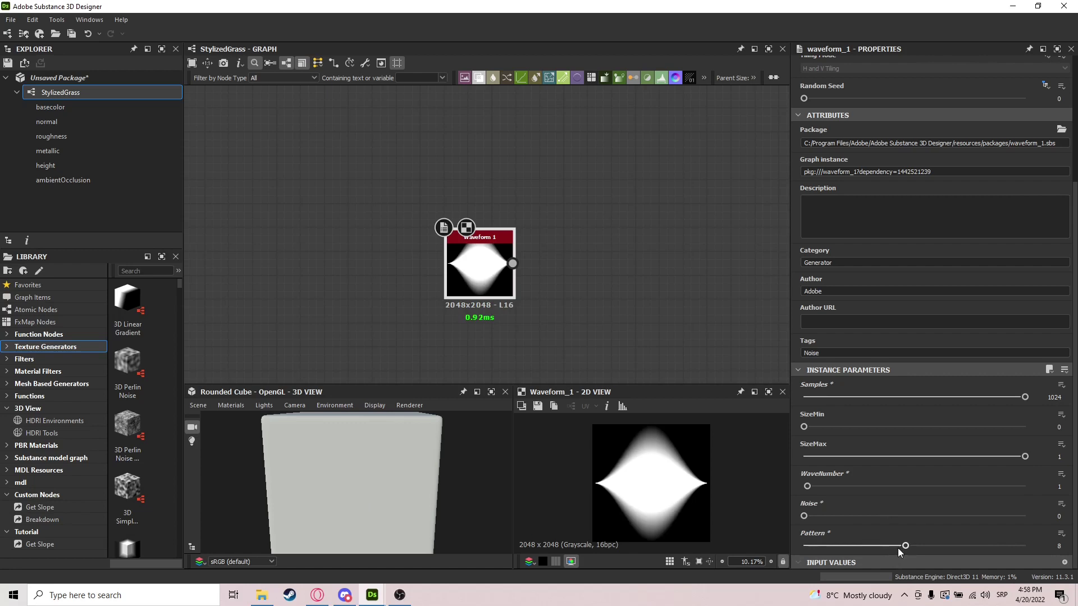
drag(905, 550, 926, 543)
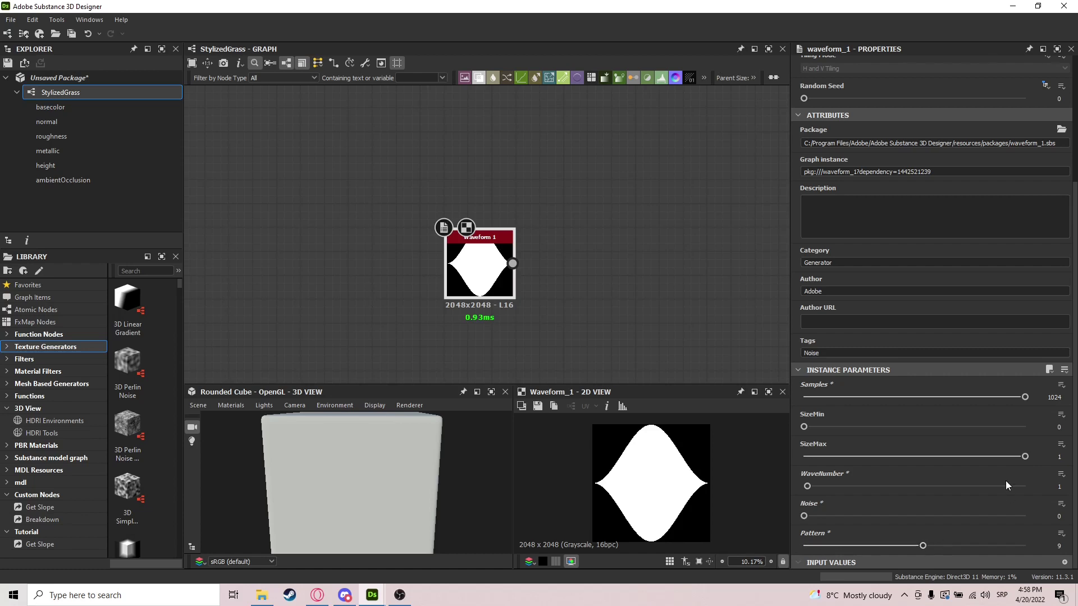
Reduce the waveform's SizeMax to 0.08 to make a thin blade shape
double_click(1056, 454)
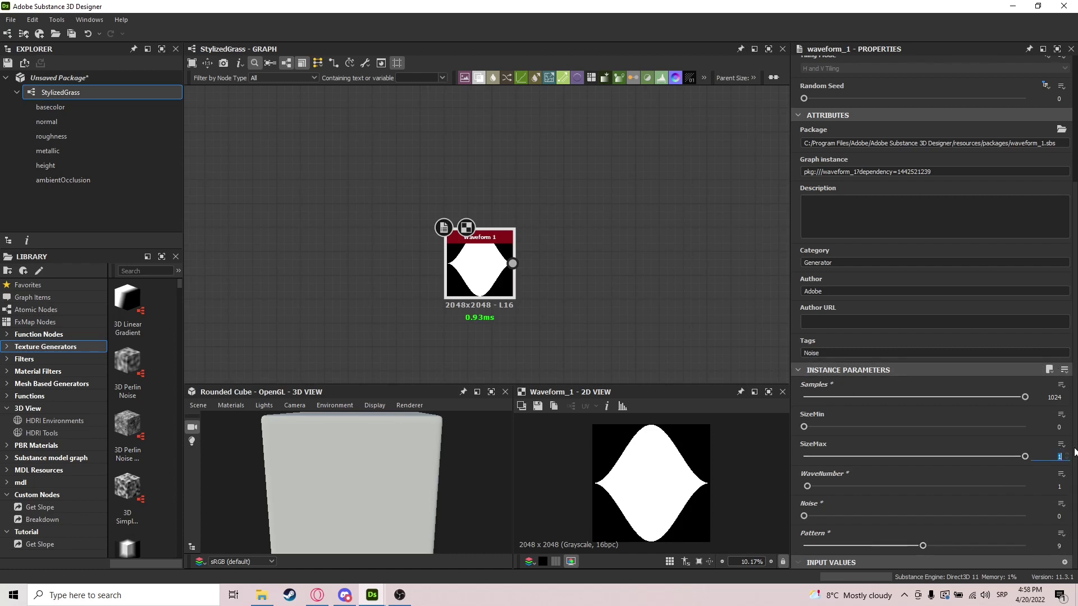
text(.08)
key(Return)
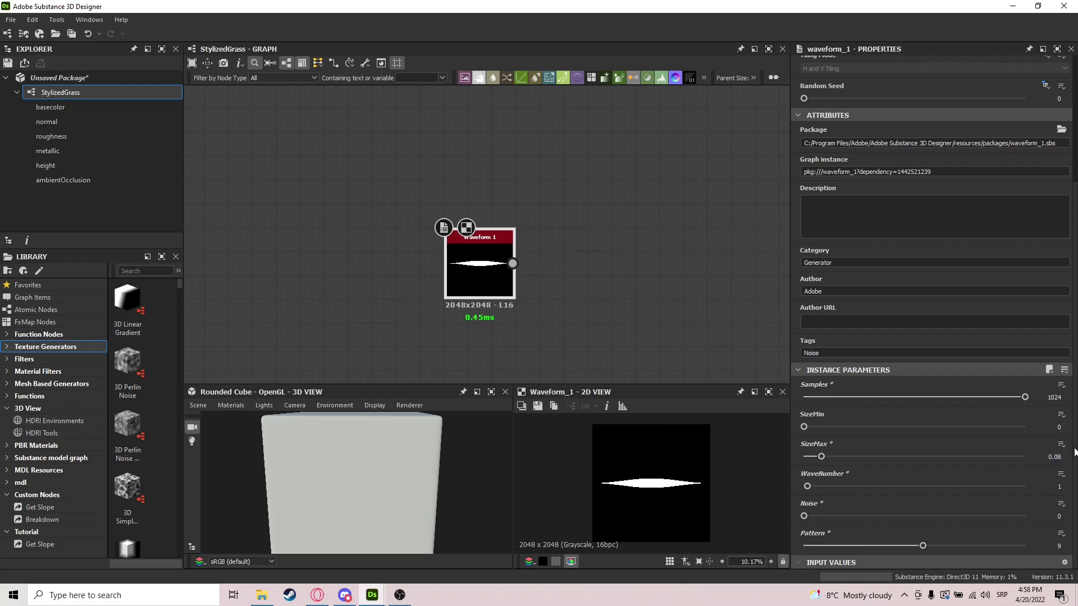
Connect a Transformation 2D node after Waveform 1 and rotate the blade 90 degrees clockwise
drag(512, 264, 548, 262)
text(2)
click(548, 257)
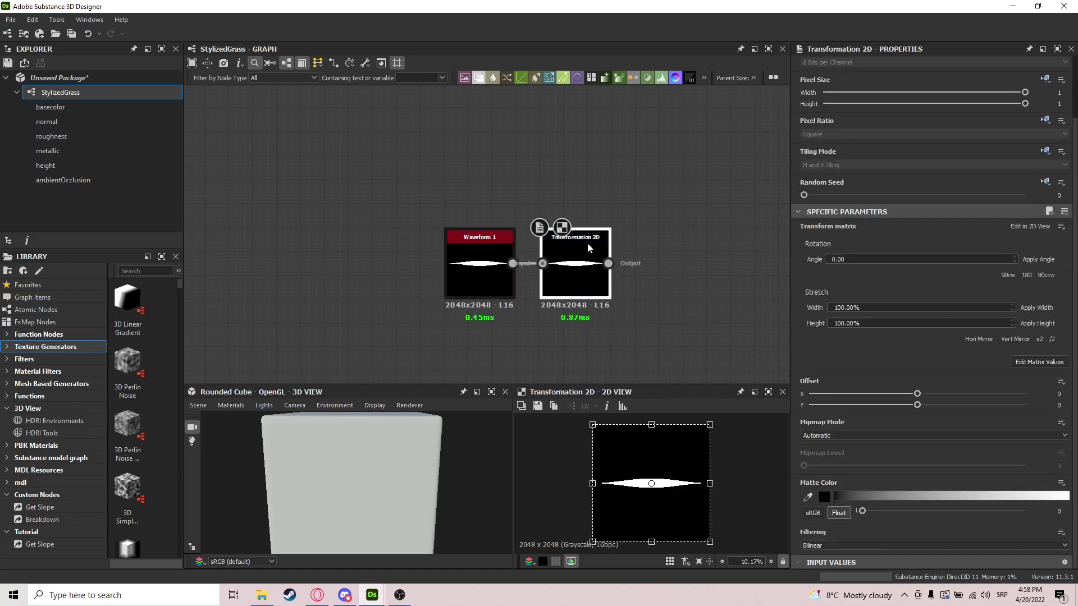
click(1007, 275)
middle_drag(649, 242, 614, 241)
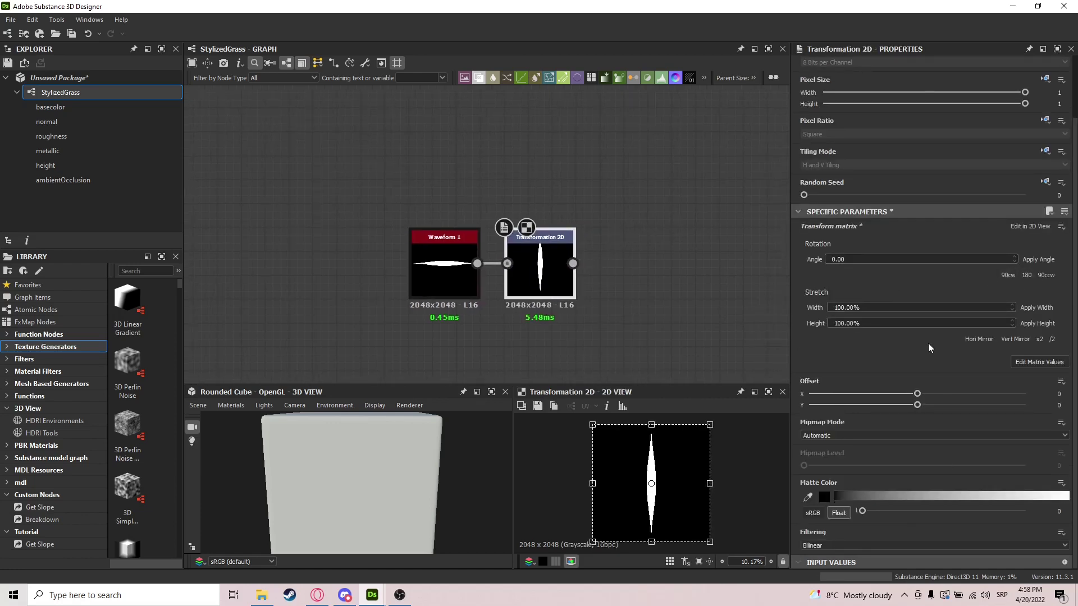
Set the Transformation 2D node's X offset to -0.2
click(1058, 394)
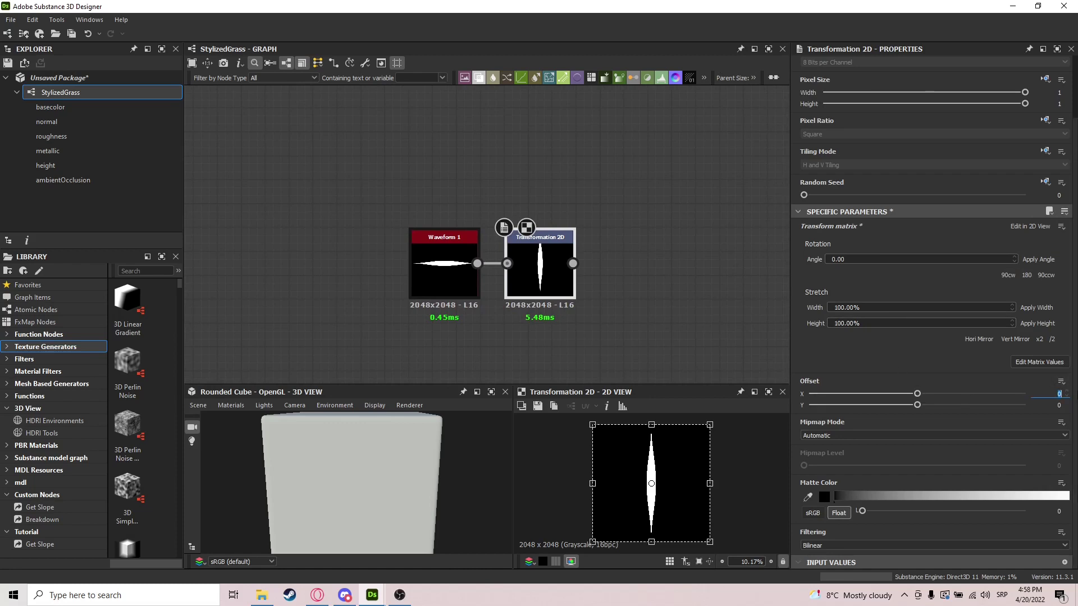
text(-0.2)
key(Return)
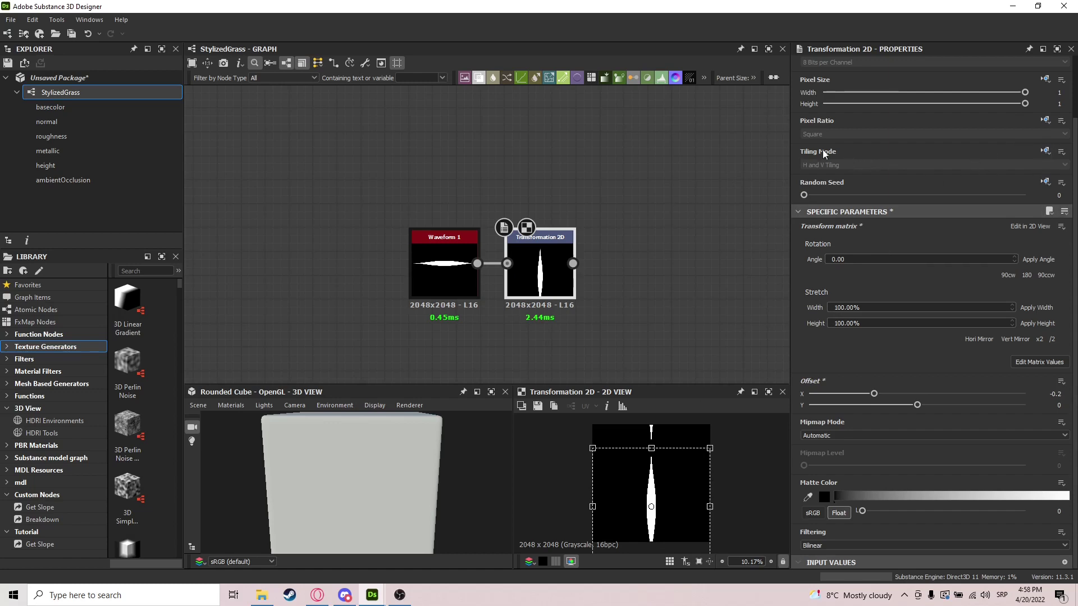
Make the Transformation 2D node's tiling mode Absolute and set it to No Tiling
click(1045, 151)
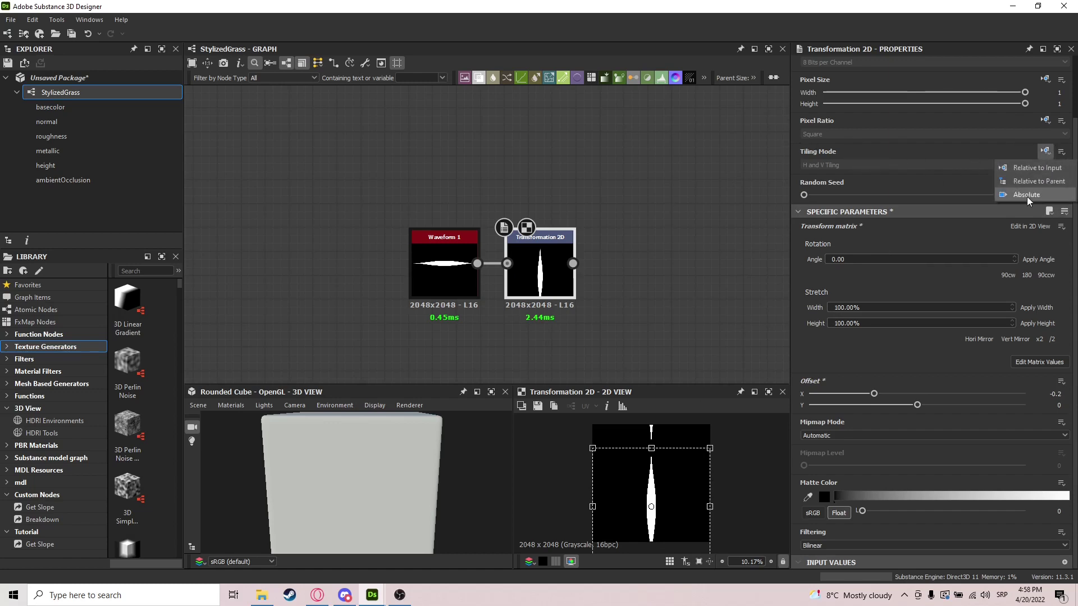
click(1027, 197)
click(835, 165)
click(836, 170)
click(823, 168)
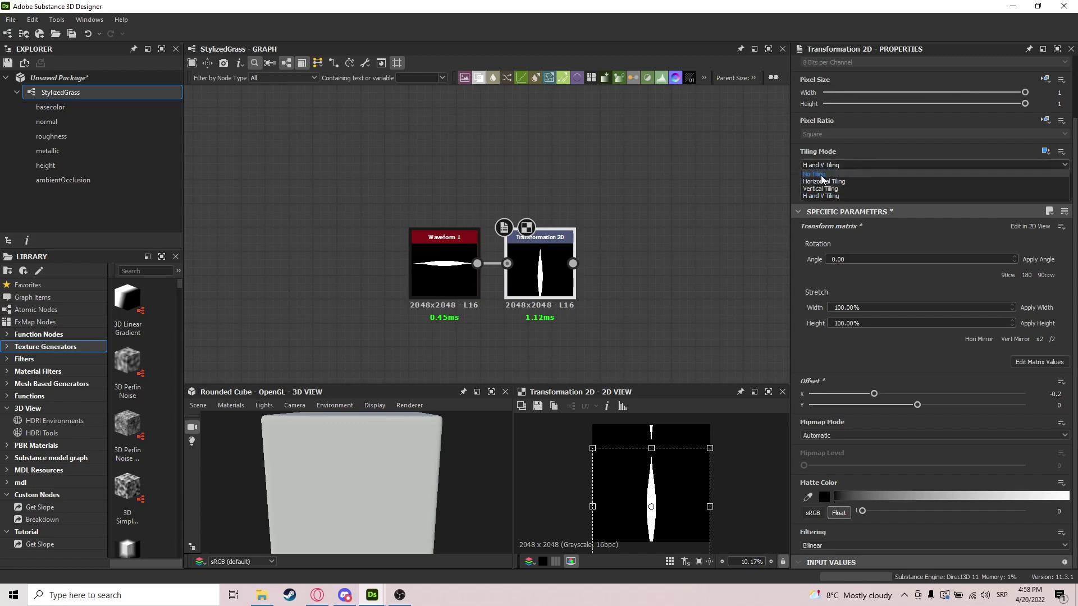
click(815, 174)
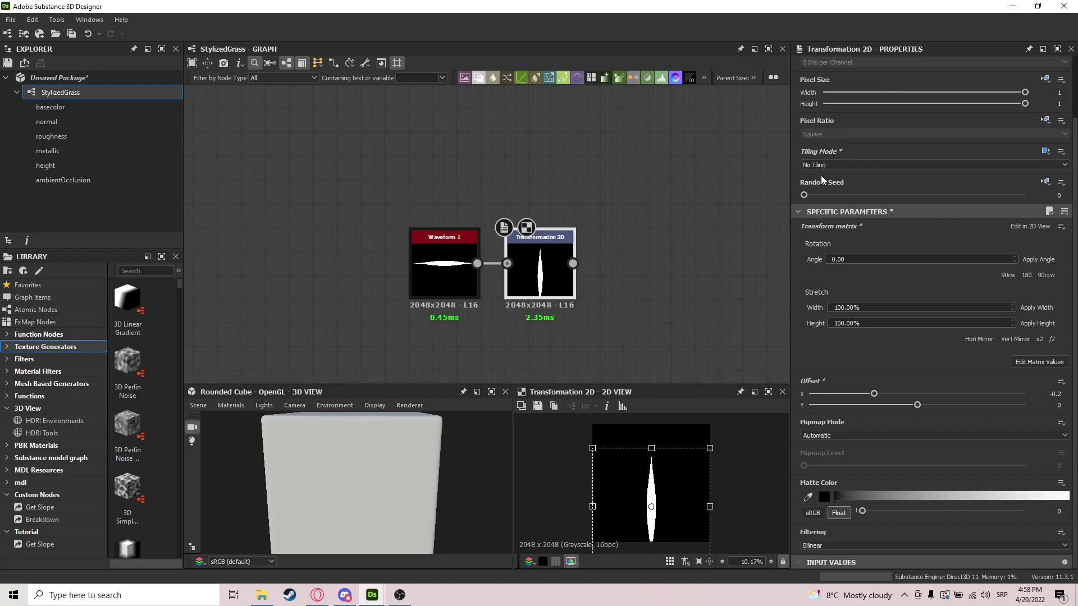
Return the Transformation 2D node's tiling mode to the inherited Relative to Input setting
middle_drag(666, 218, 628, 223)
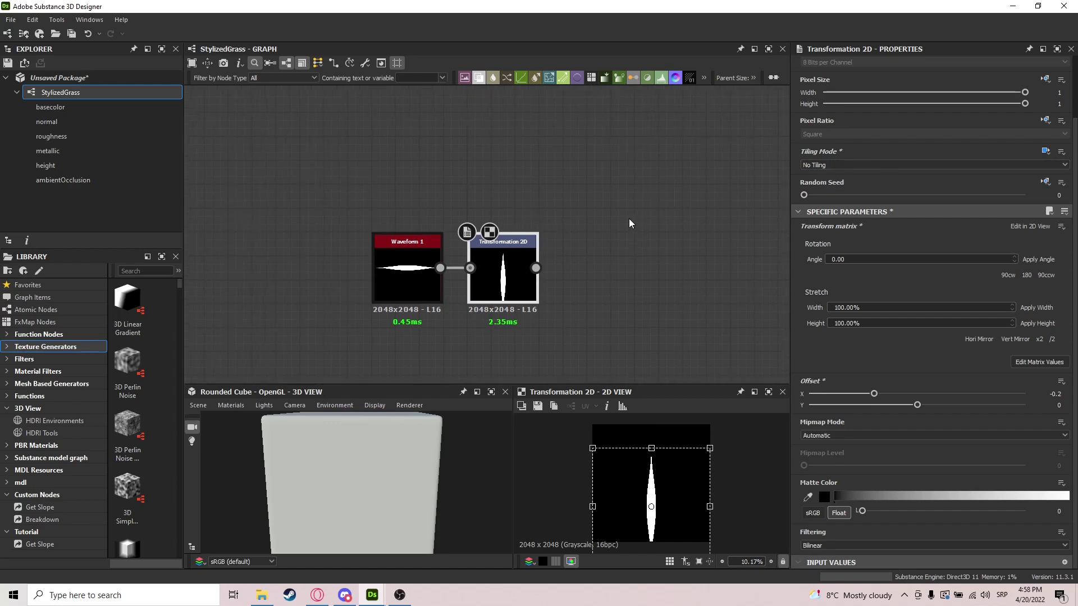
click(842, 164)
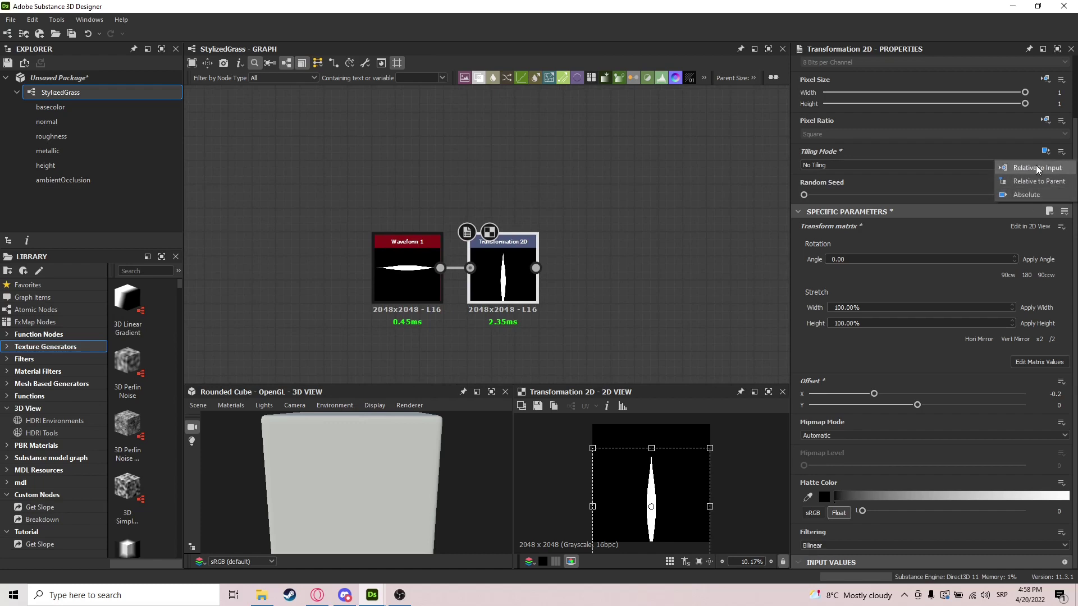
click(1033, 196)
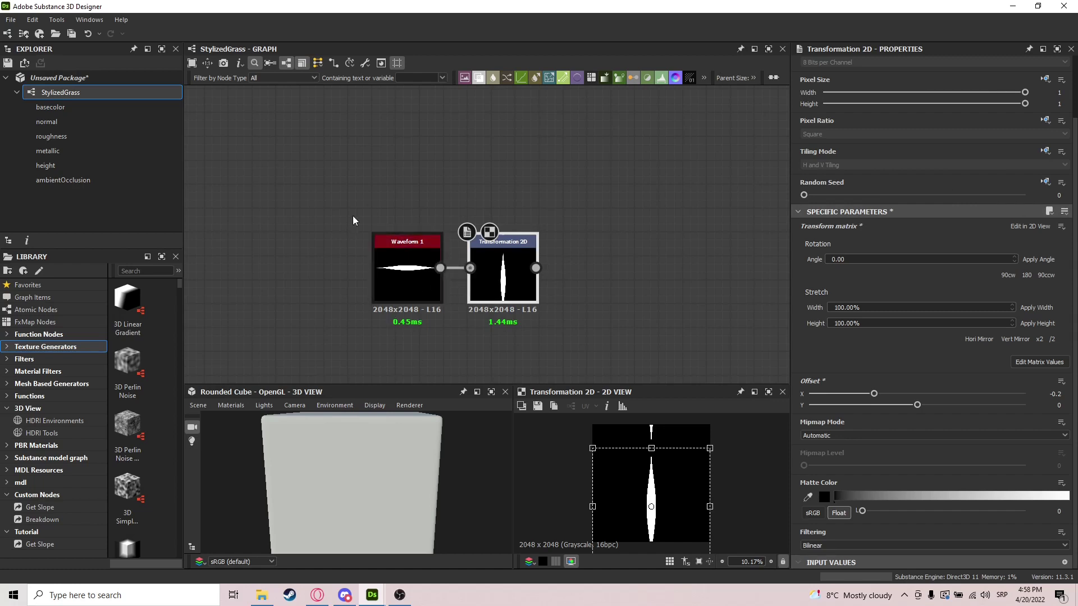
Inspect the Waveform 1 output and make the Transformation 2D node's tiling mode Absolute
double_click(414, 277)
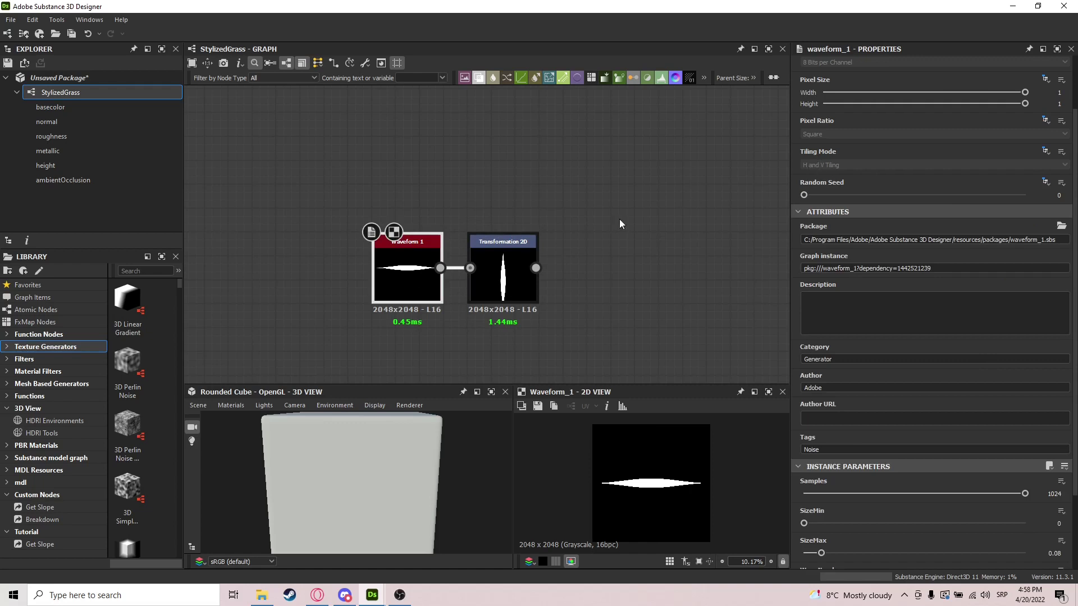
double_click(512, 267)
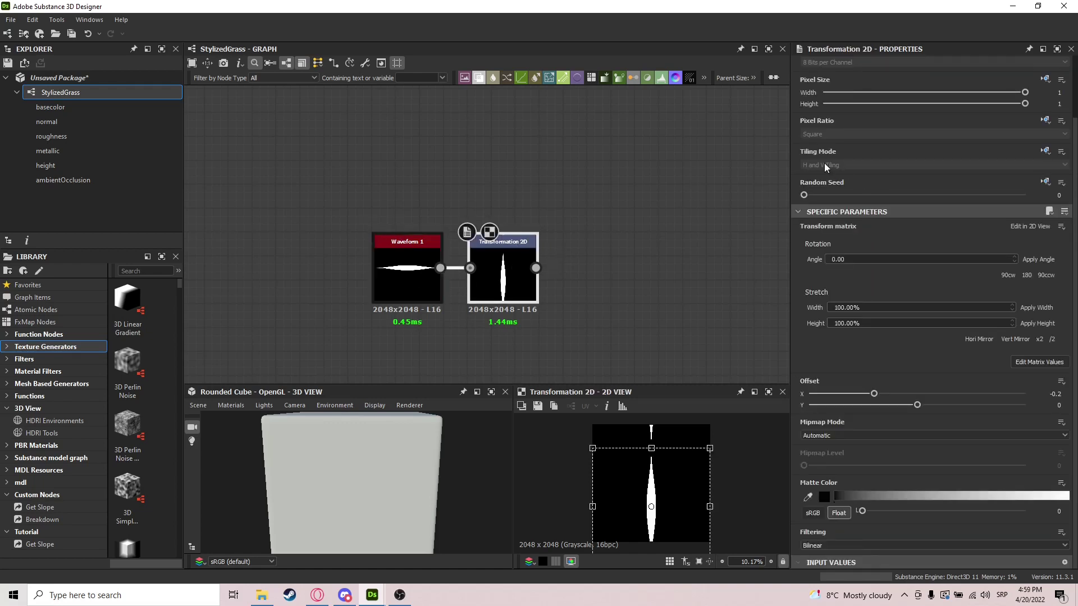
click(1045, 150)
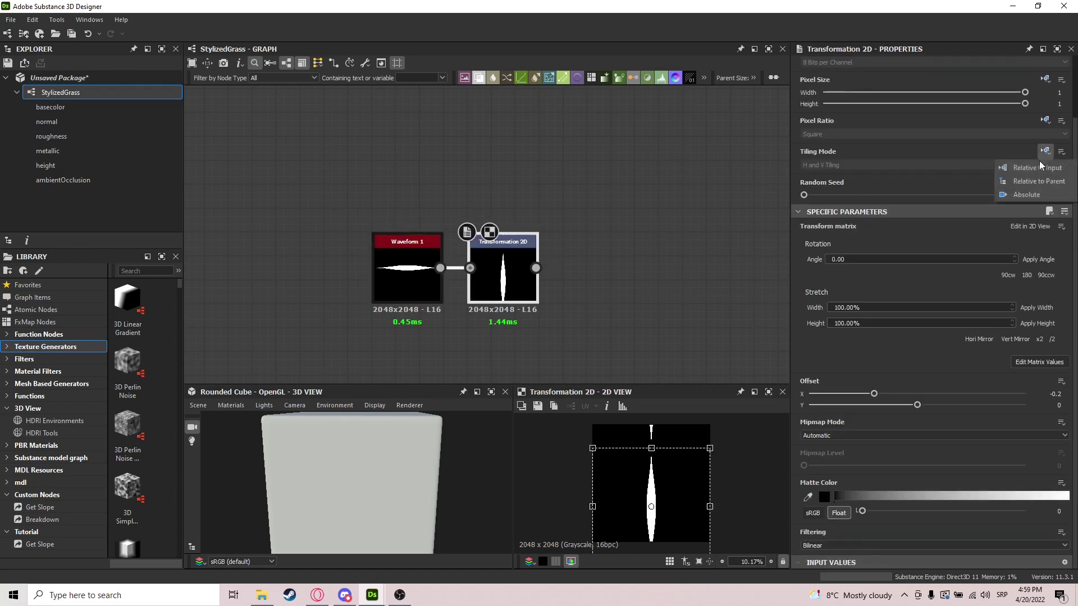
click(1035, 196)
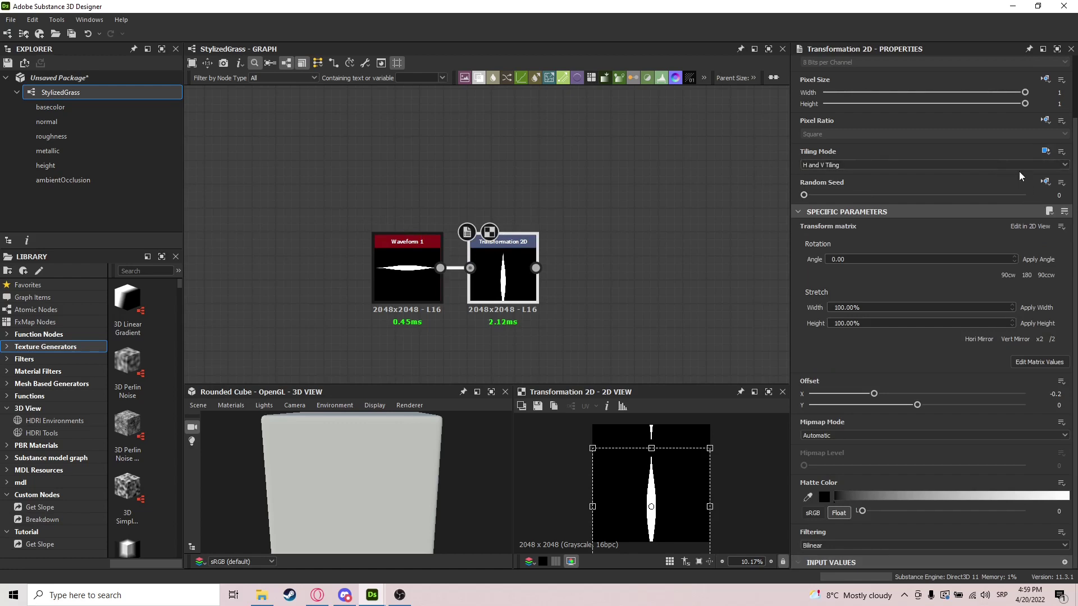
Try Horizontal Tiling and Vertical Tiling on the Transformation 2D node, shifting the blade to about X -0.03, Y 0.5 offset
click(865, 164)
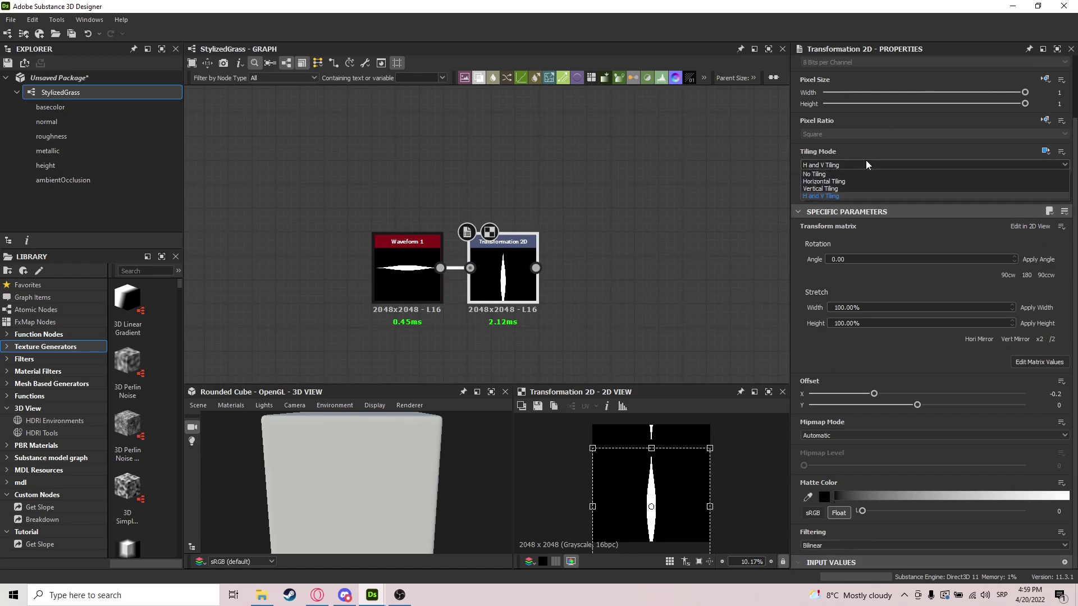
click(831, 182)
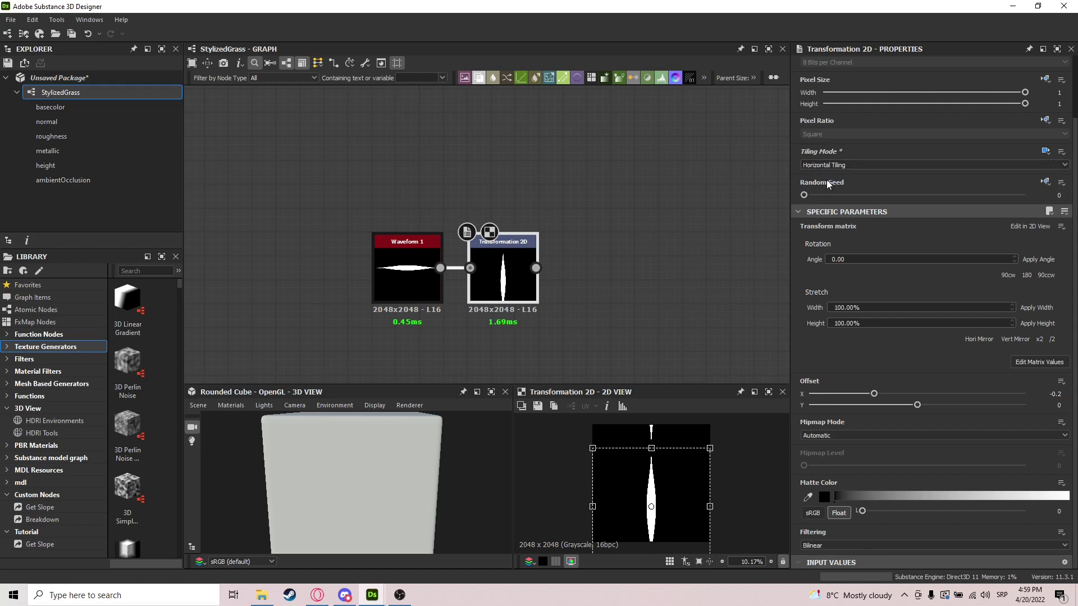
click(833, 166)
click(833, 189)
click(835, 166)
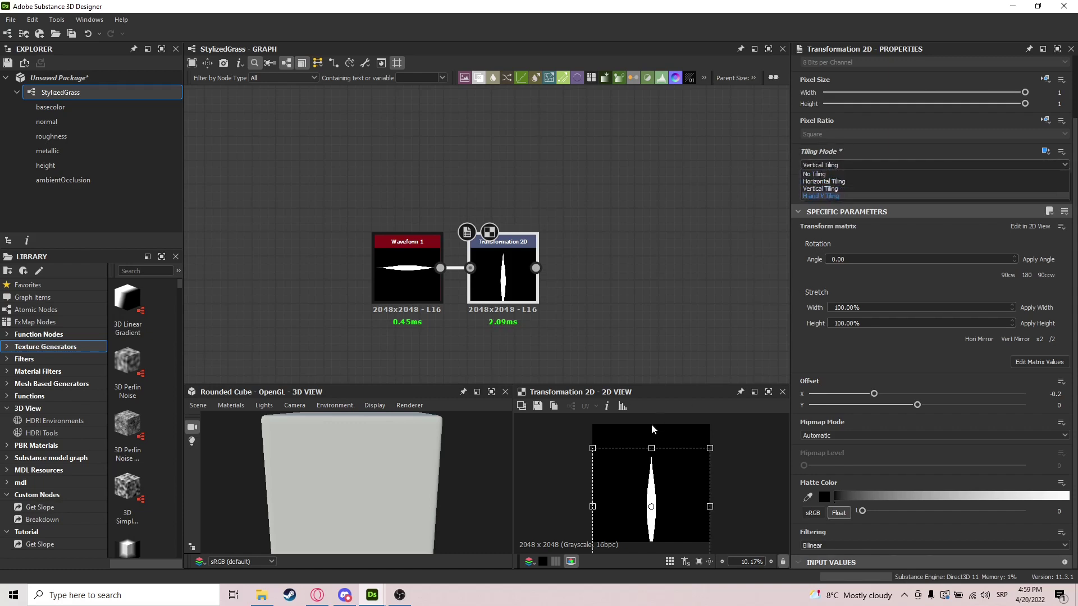
click(679, 487)
drag(678, 487, 734, 472)
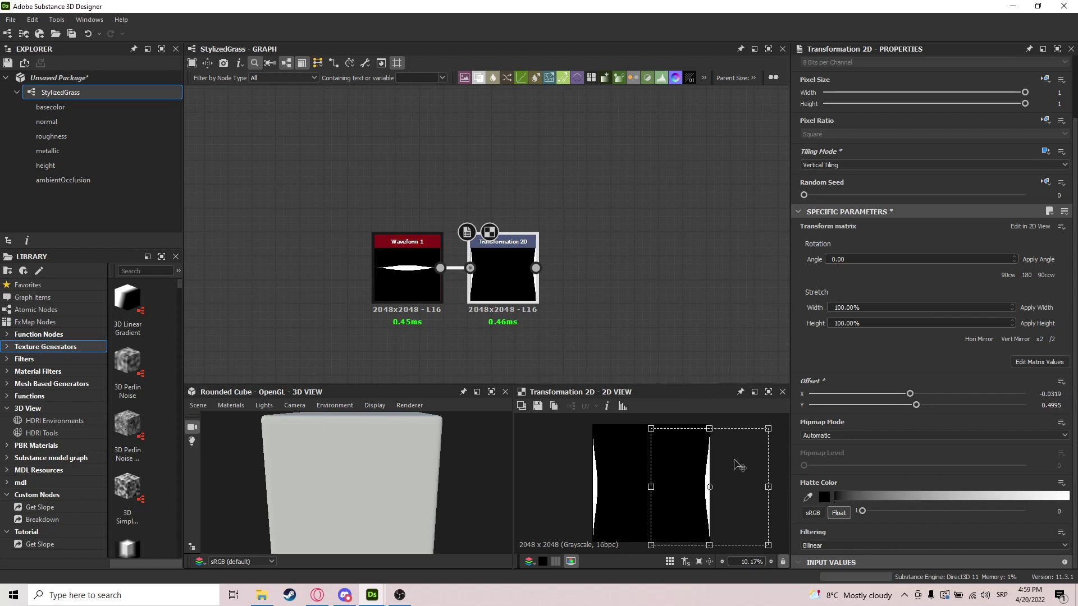
Set the Transformation 2D node to No Tiling with an offset of X -0.2 and Y 0
click(844, 164)
click(840, 172)
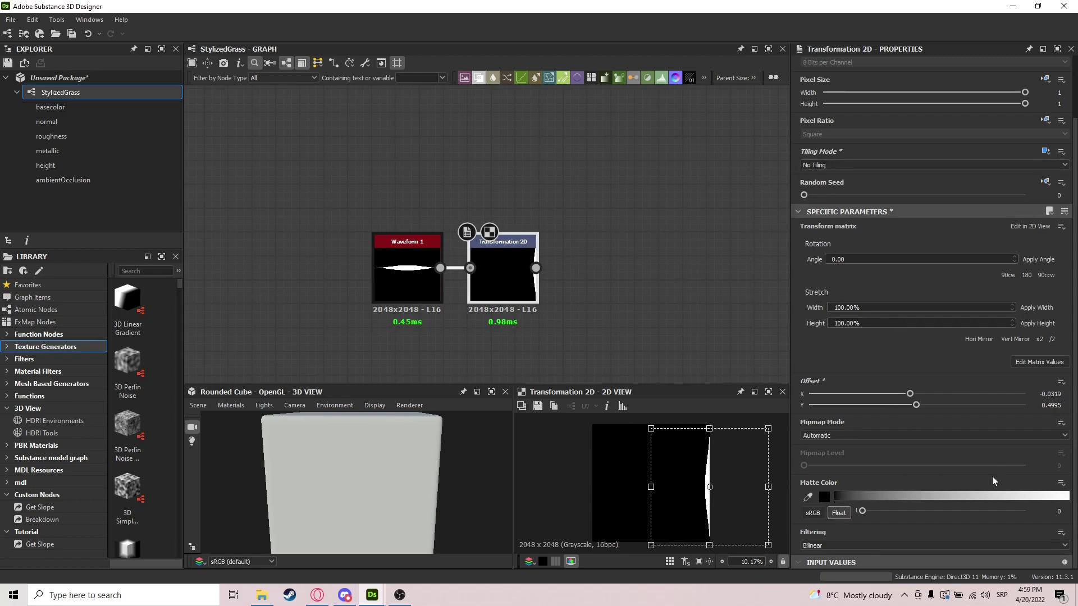
double_click(1048, 394)
text(-0.)
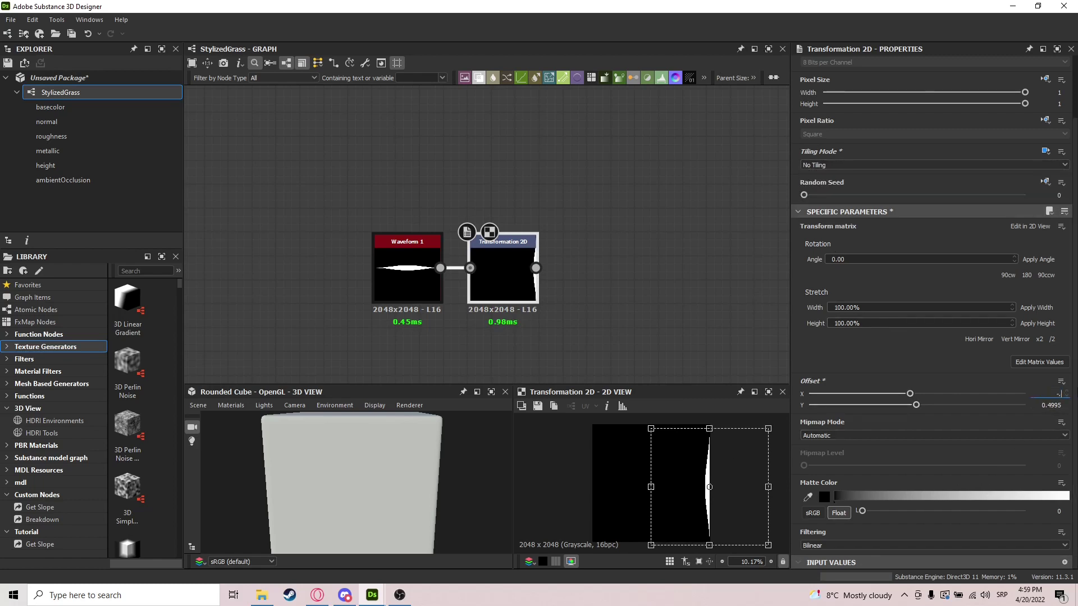
text(2)
key(Tab)
text(0)
key(Return)
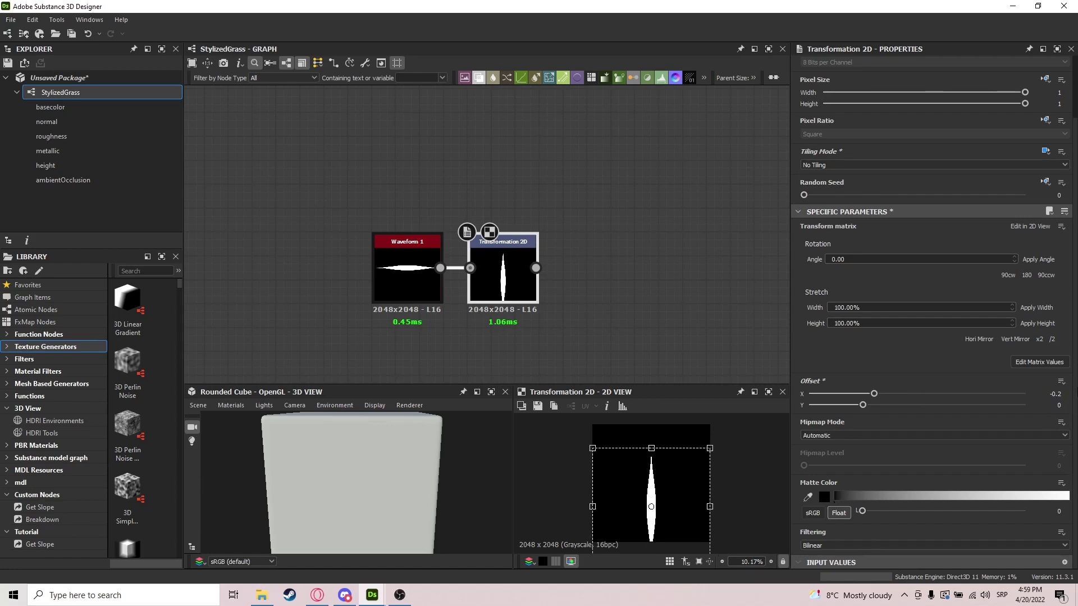
Connect a Bevel node to the output of the Transformation 2D node
middle_drag(561, 269, 473, 267)
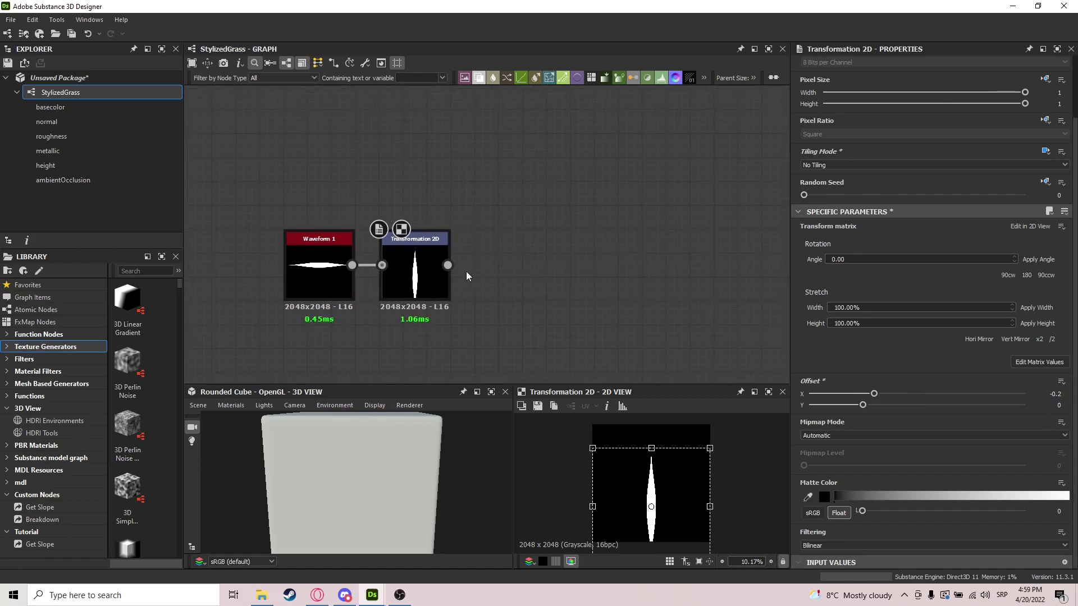
drag(447, 265, 503, 266)
text(bevel)
key(Return)
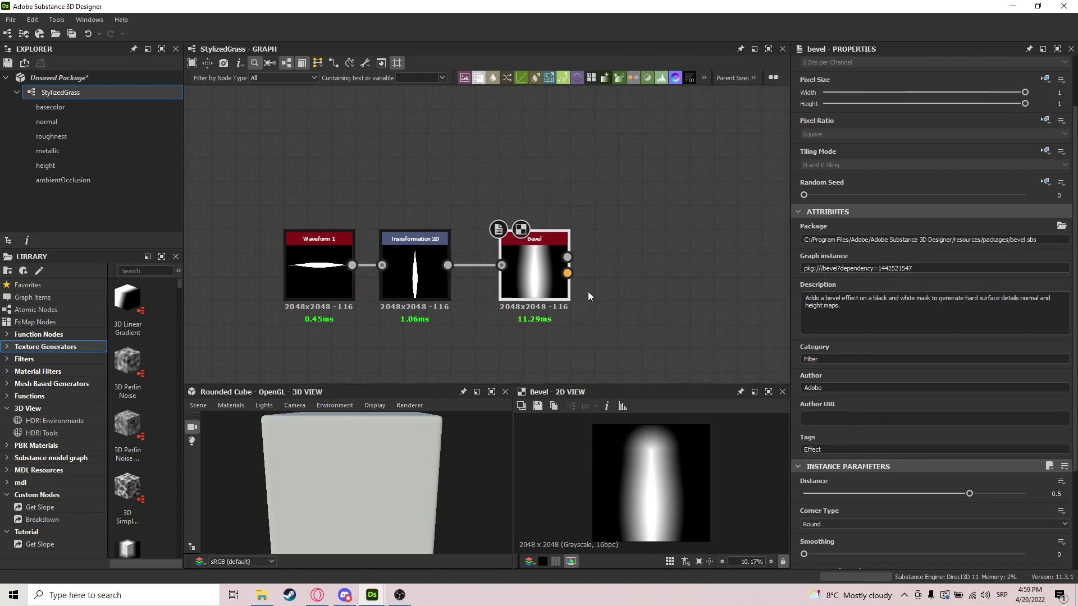
scroll(891, 511, down, 3)
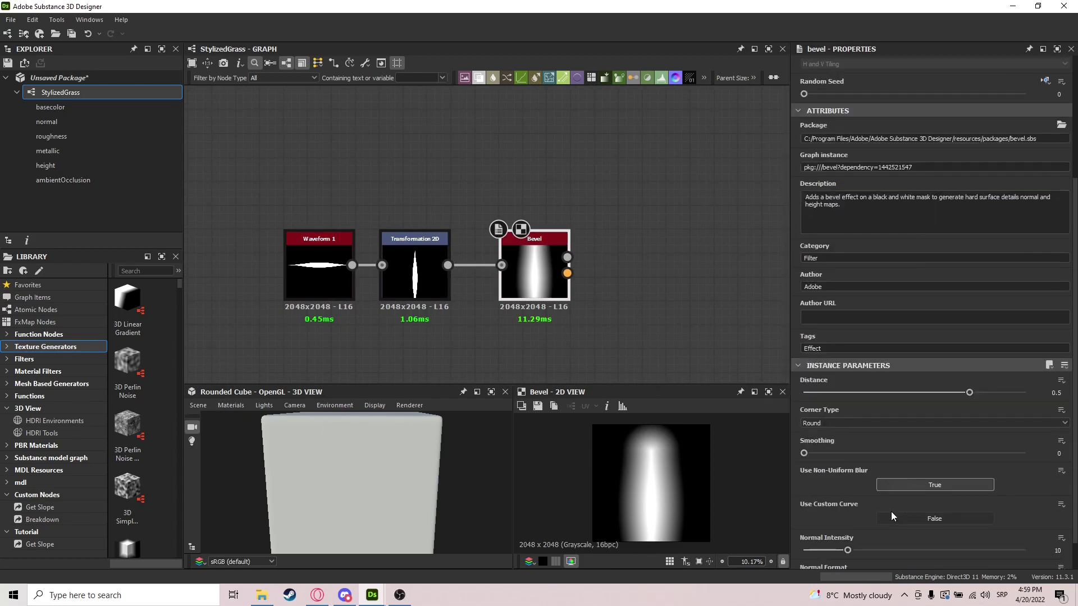
Branch a second Bevel node off the Transformation 2D output, placed below the first Bevel
middle_drag(444, 264, 338, 149)
drag(344, 153, 388, 257)
text(bevel)
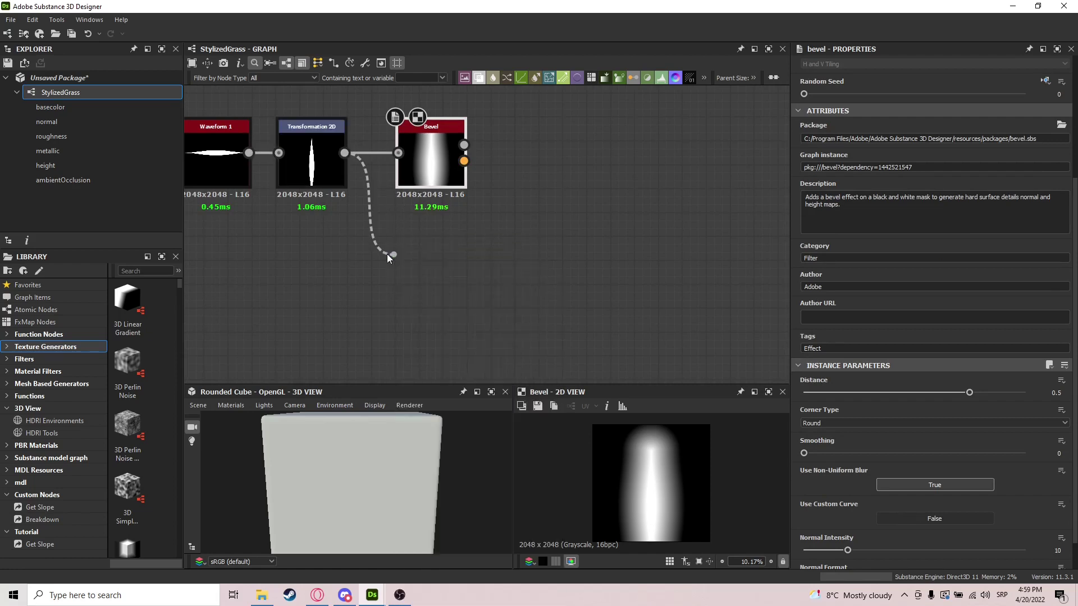
key(Return)
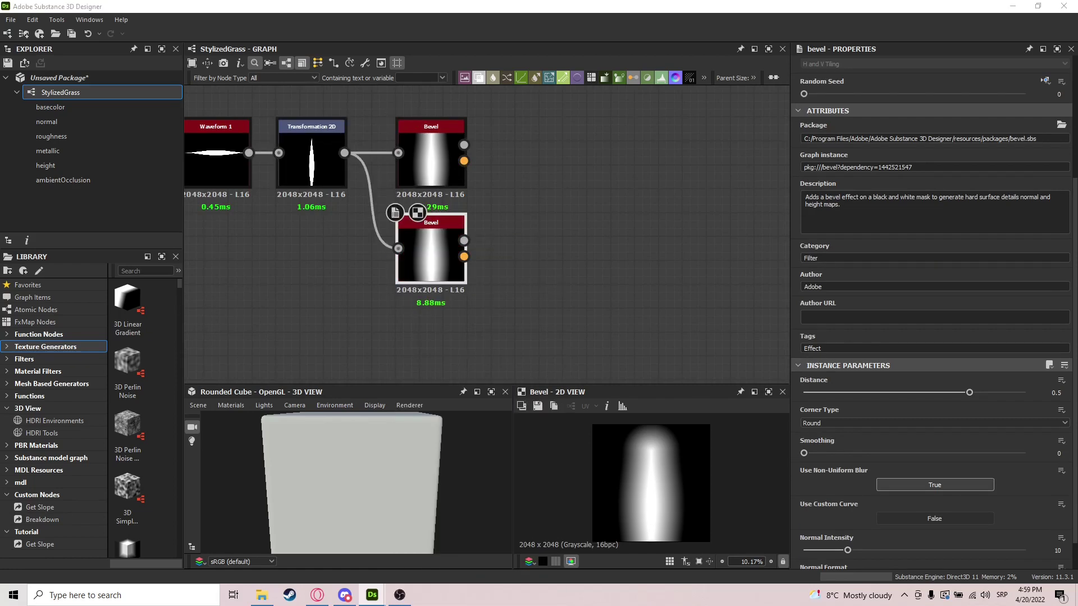
Set the upper Bevel node's Distance to -0.21
click(445, 144)
click(1054, 393)
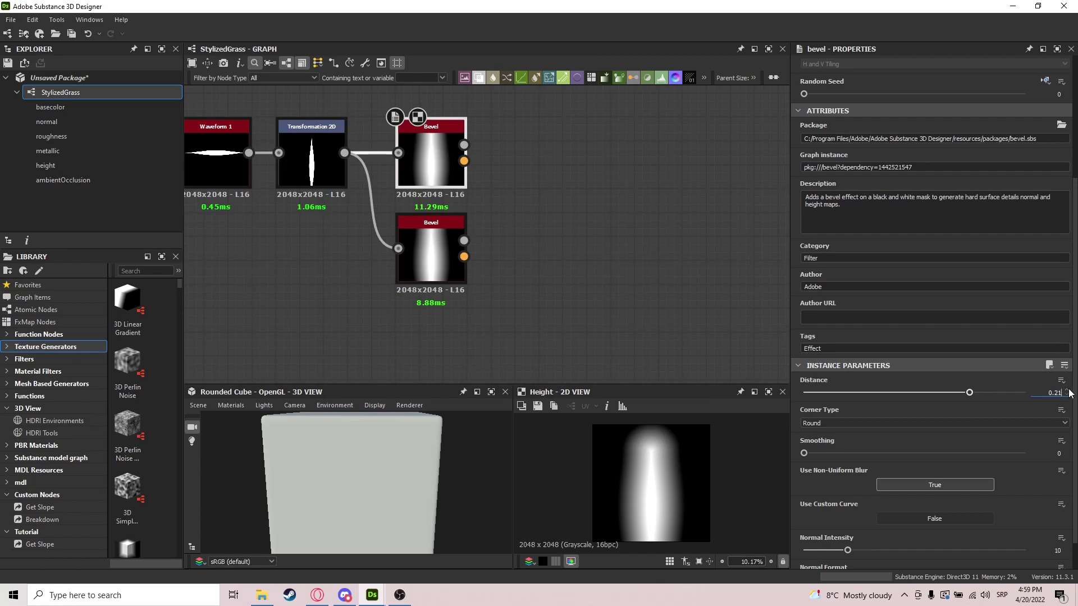
key(Return)
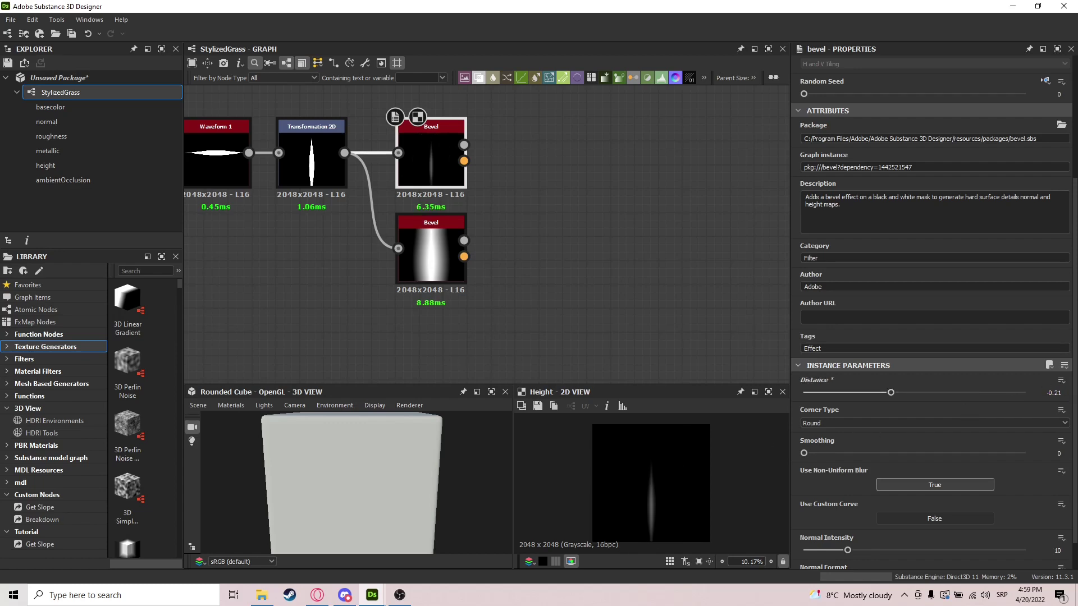
Set the lower Bevel node's Distance to -0.02 and check the blade's edge softness up close
click(414, 251)
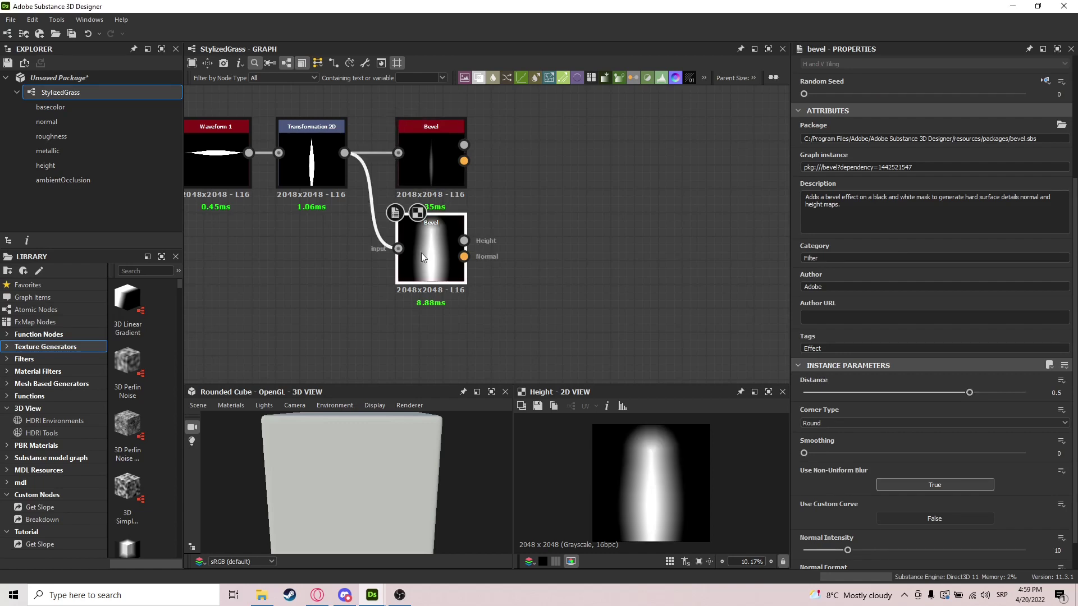
click(1062, 393)
text(0.02)
key(Return)
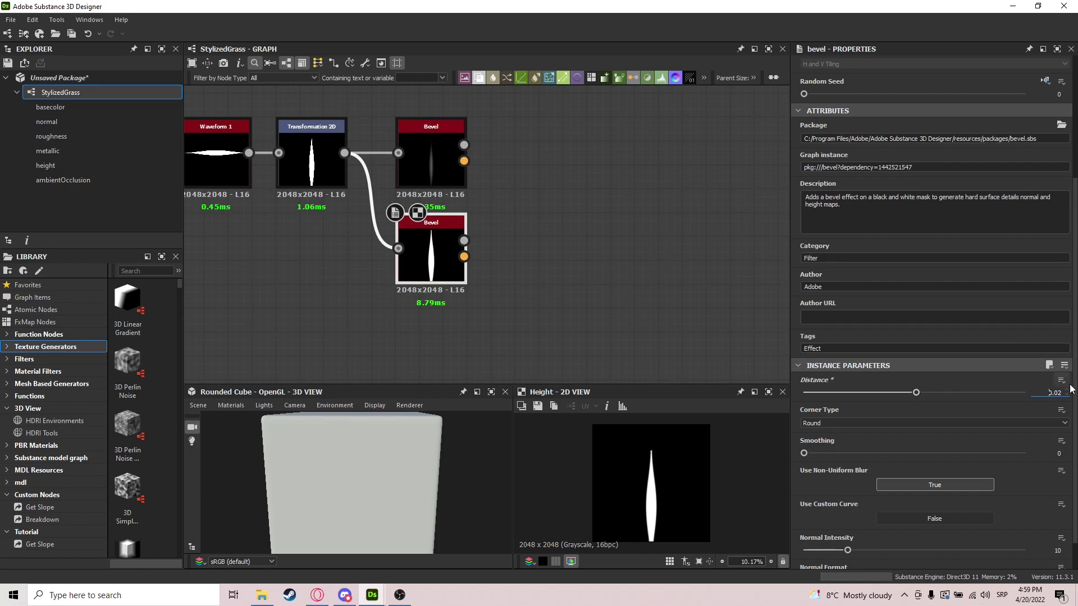
key(Return)
scroll(619, 520, up, 6)
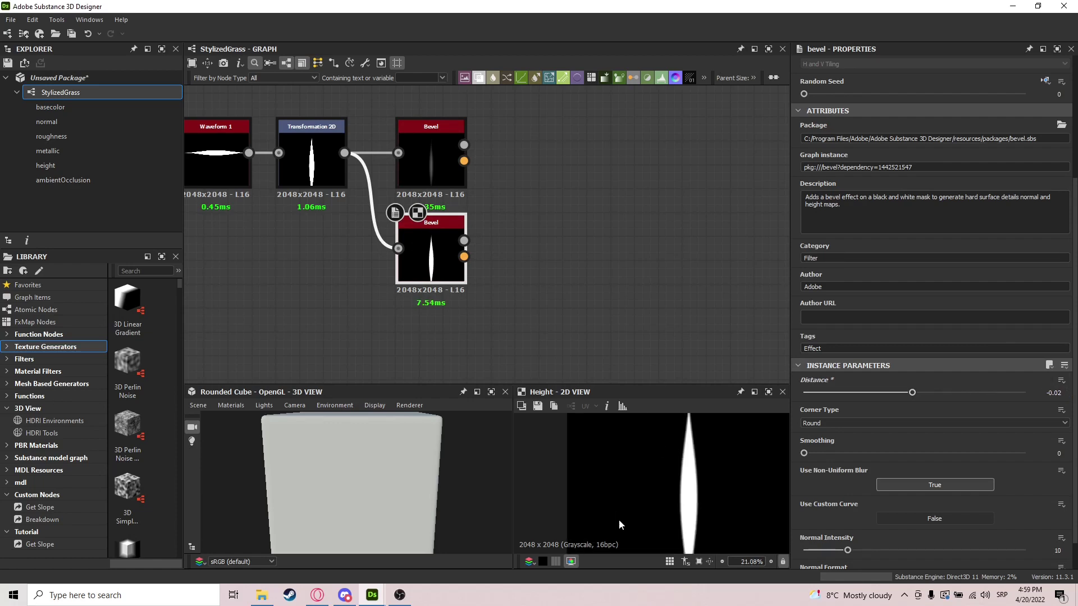
scroll(691, 495, down, 5)
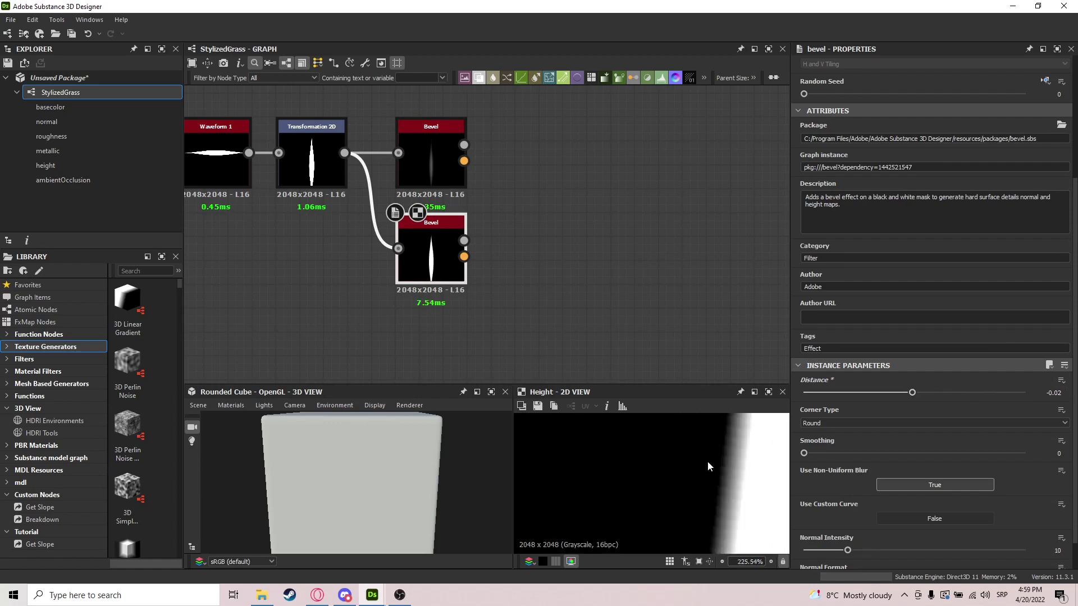
scroll(733, 494, down, 3)
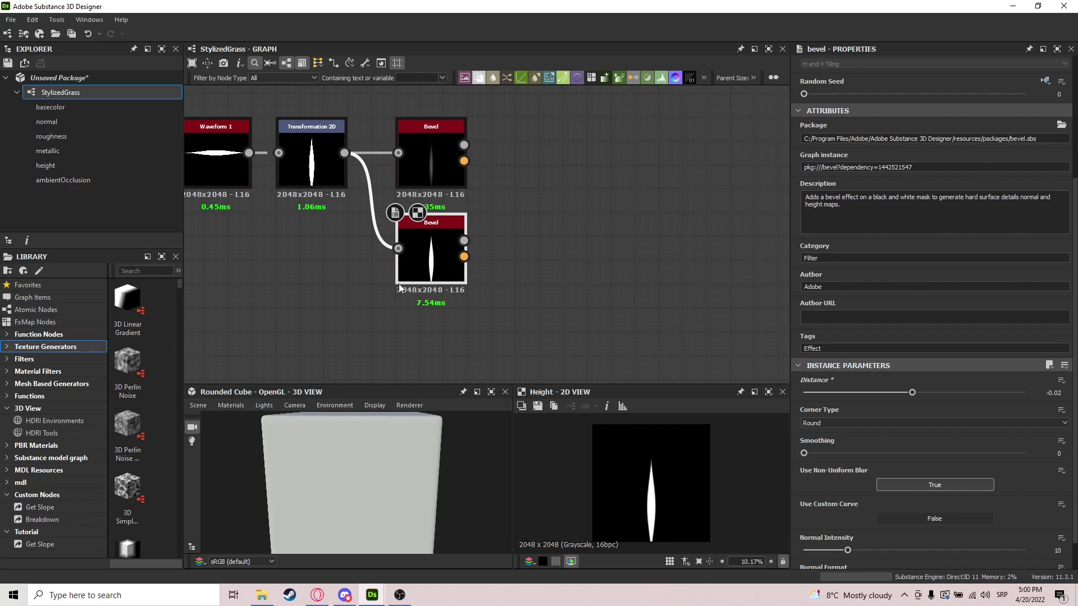
Add an Auto Levels node after the upper Bevel's Height output
middle_drag(436, 172, 383, 202)
drag(411, 175, 487, 187)
text(auto)
key(Return)
Add an Invert Grayscale node after the Auto Levels node
middle_drag(592, 207, 490, 246)
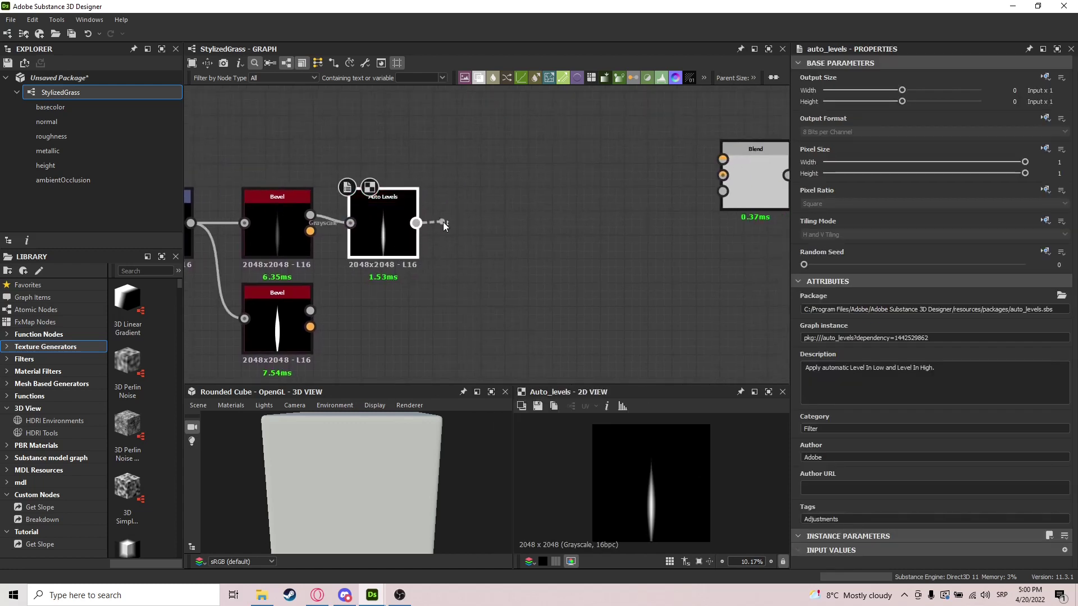
drag(443, 221, 450, 222)
text(inv)
key(Return)
Connect a Curve node to the output of the Invert Grayscale node
middle_drag(616, 263, 468, 277)
scroll(617, 212, down, 6)
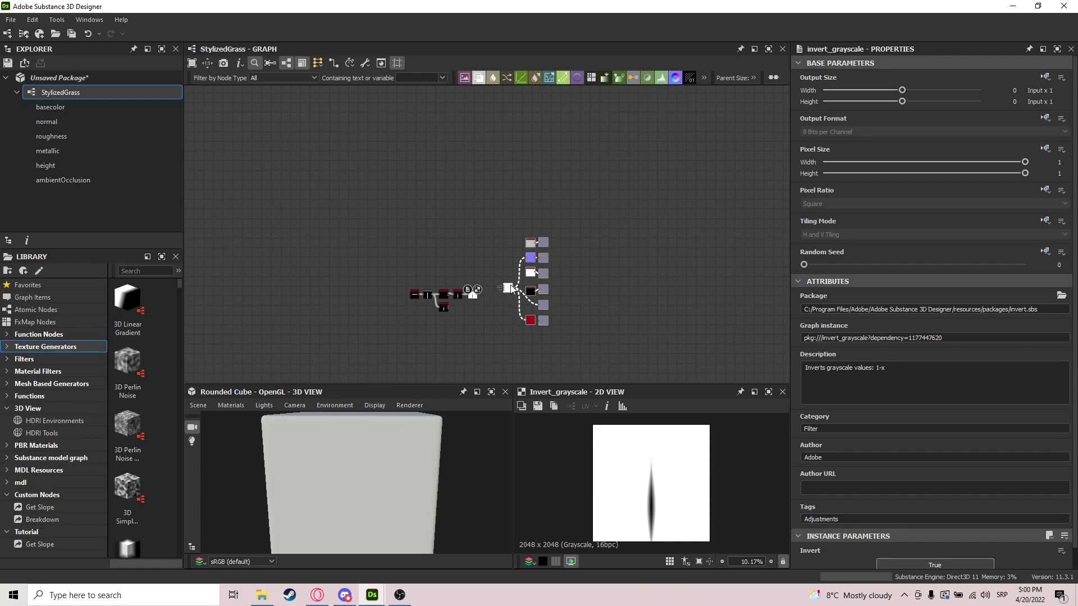
scroll(530, 283, up, 2)
scroll(403, 308, up, 4)
middle_drag(402, 305, 461, 268)
scroll(442, 277, up, 3)
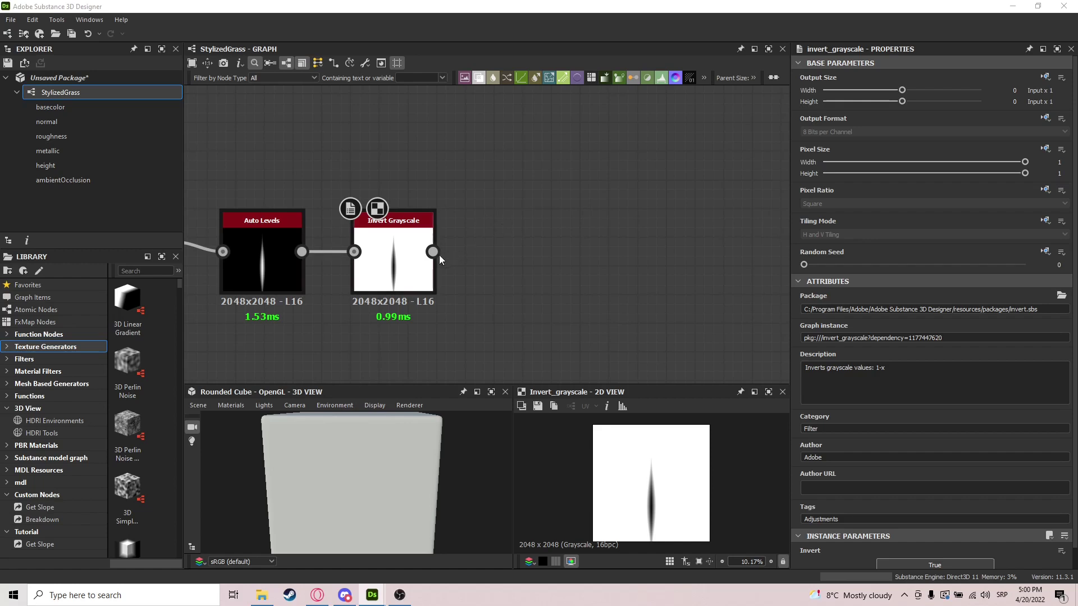
drag(433, 252, 484, 254)
text(curve)
key(Return)
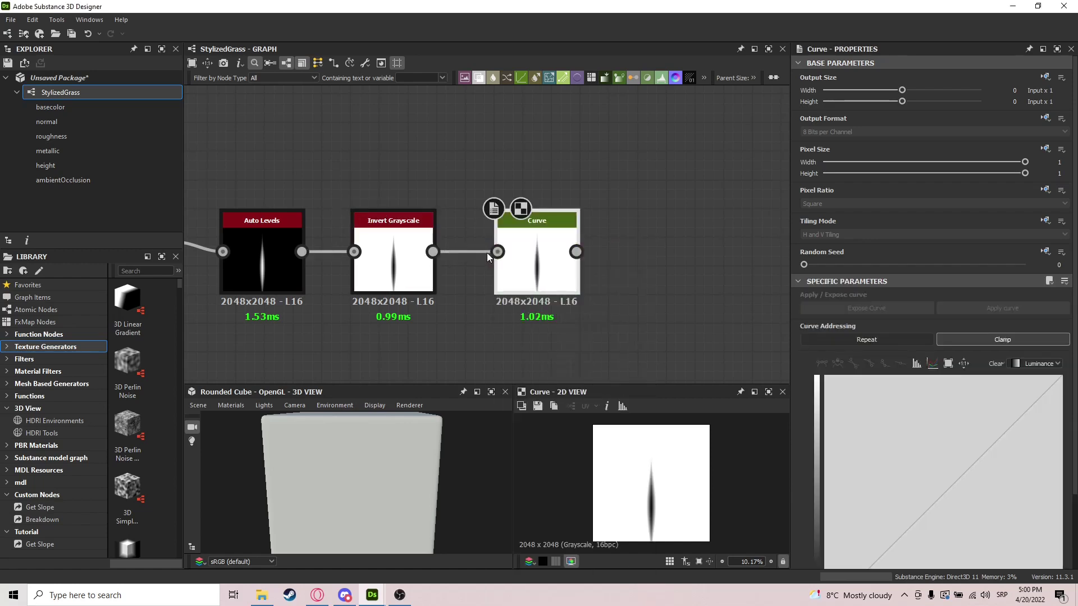
Reshape the Curve node's curve with an added middle point, raising the start point to 0.84 and flattening the slope towards white
scroll(877, 530, down, 3)
click(941, 419)
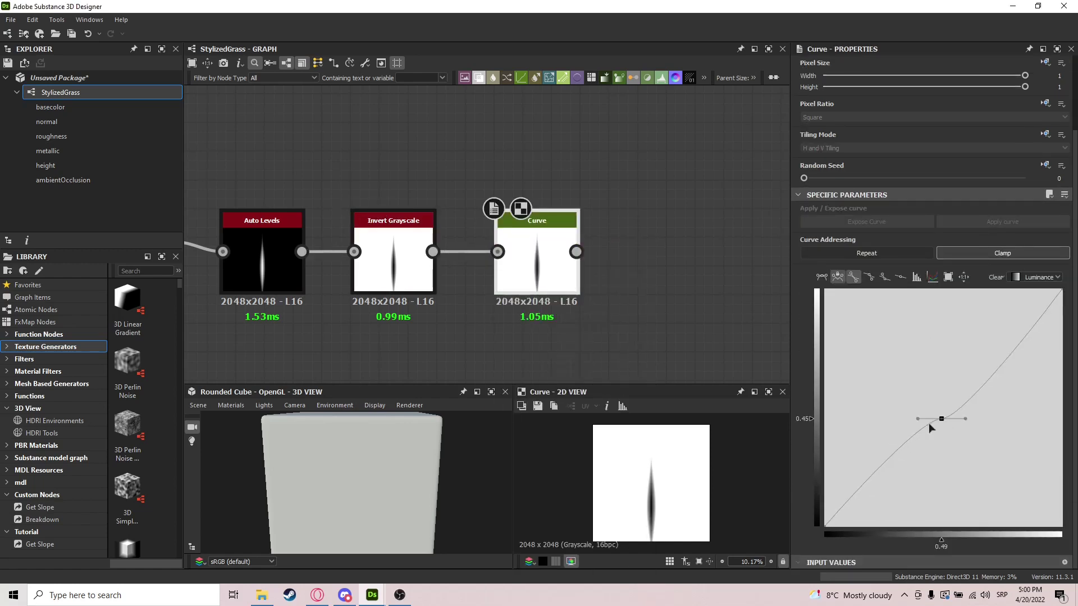
drag(823, 526, 811, 328)
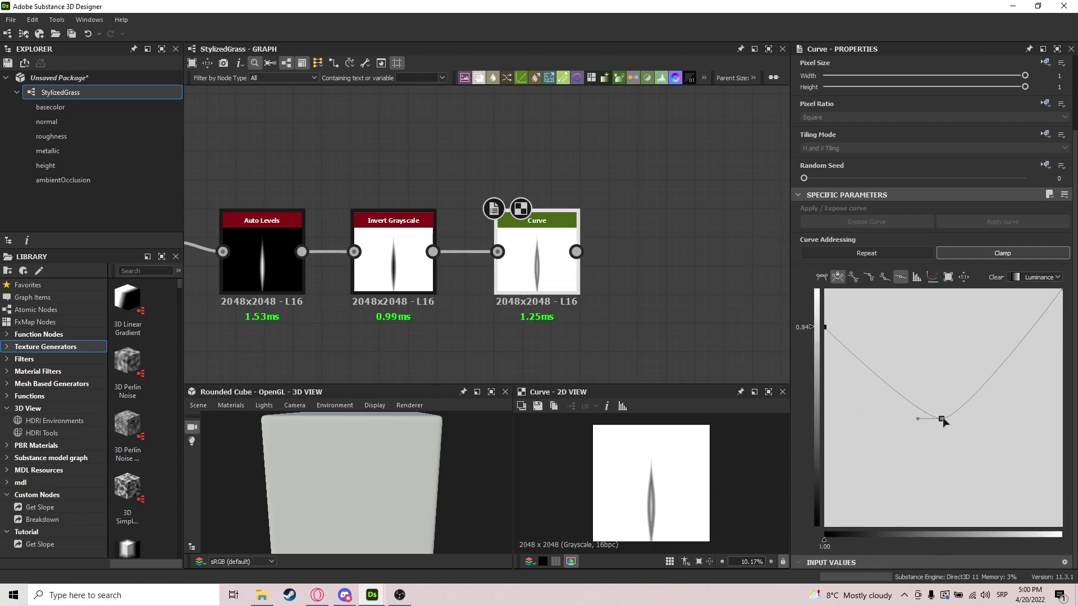
drag(942, 420, 1004, 305)
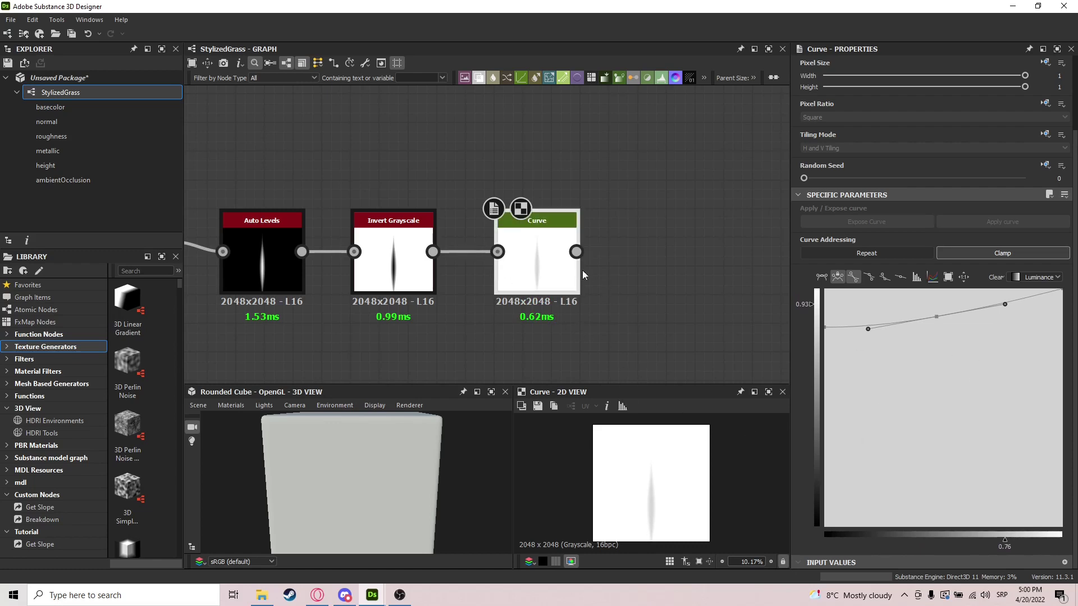
Move the lower Bevel under the Curve node and combine the Curve output with the Bevel's Height output in a Blend node
scroll(581, 271, down, 3)
drag(219, 257, 452, 257)
middle_drag(452, 257, 380, 273)
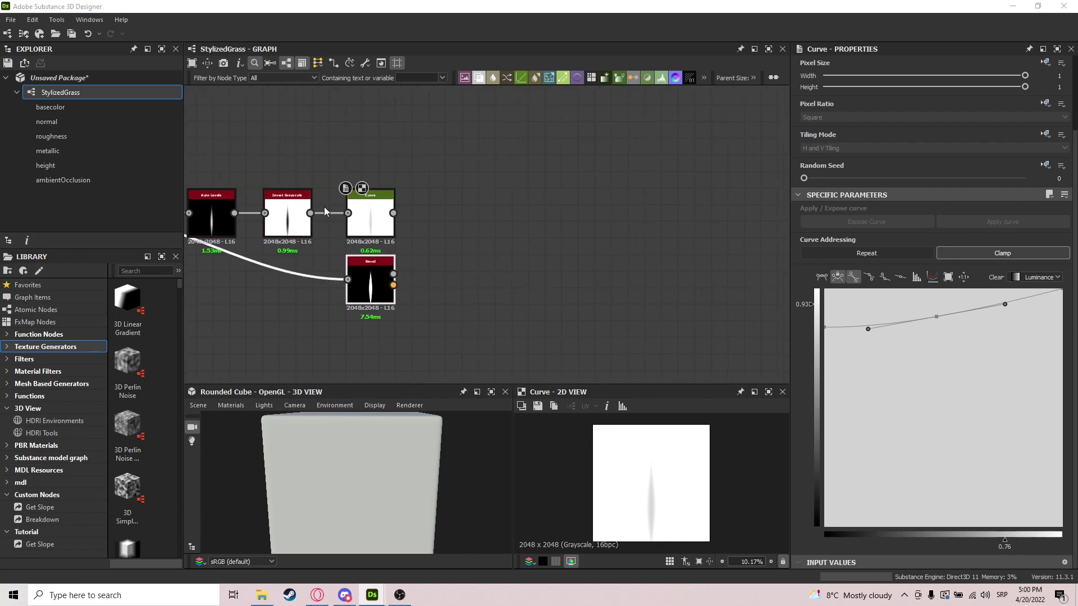
drag(393, 274, 449, 202)
click(477, 242)
drag(470, 214, 470, 246)
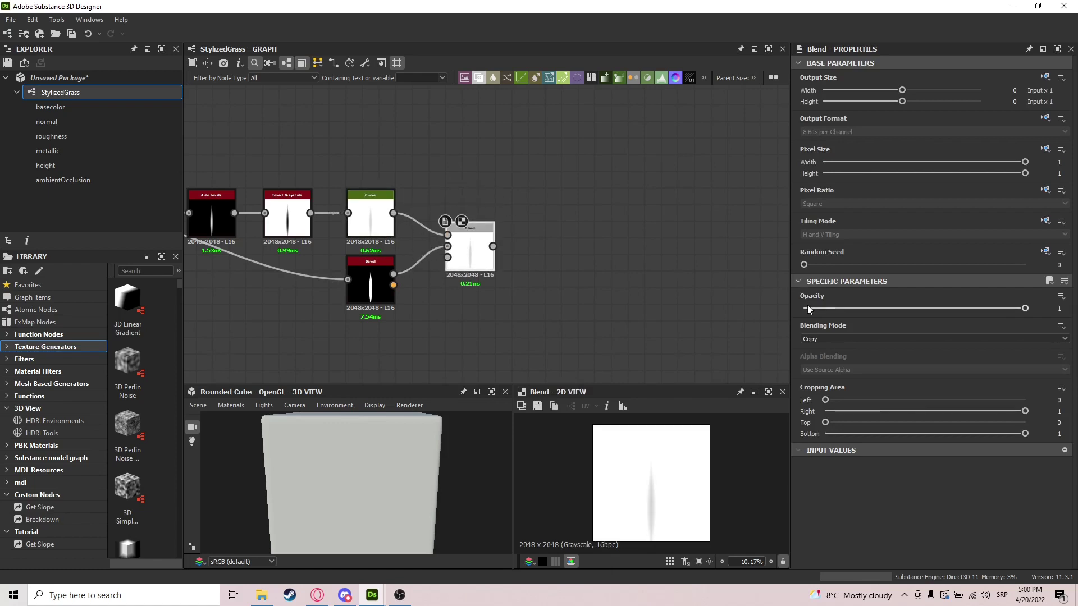
Set the Blend node's blending mode to Multiply and line the node up with the Curve node
click(817, 339)
click(816, 371)
scroll(658, 494, up, 3)
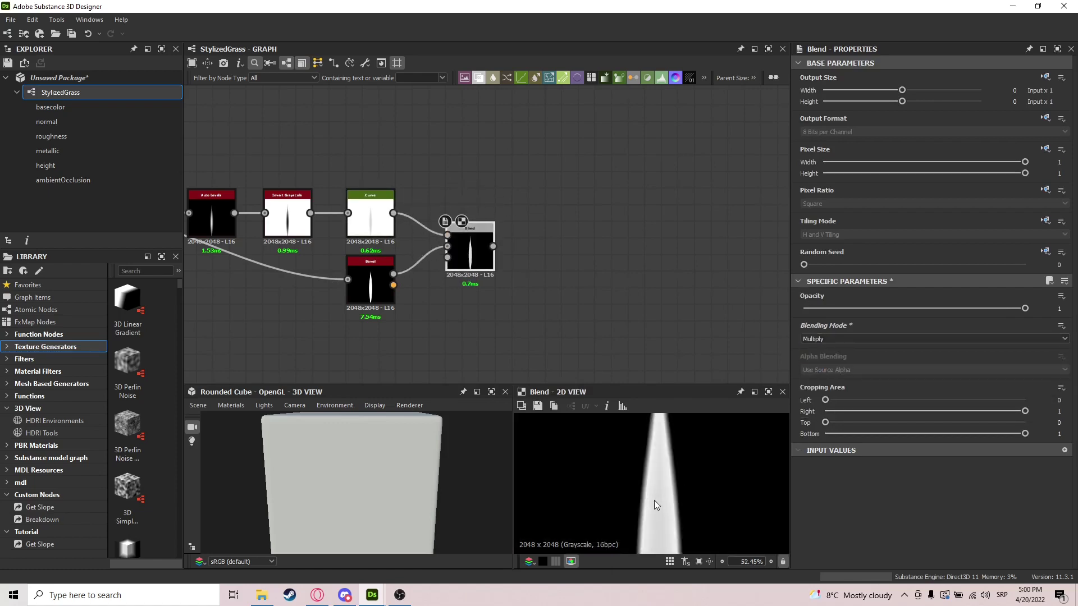
scroll(671, 468, down, 3)
drag(457, 255, 473, 221)
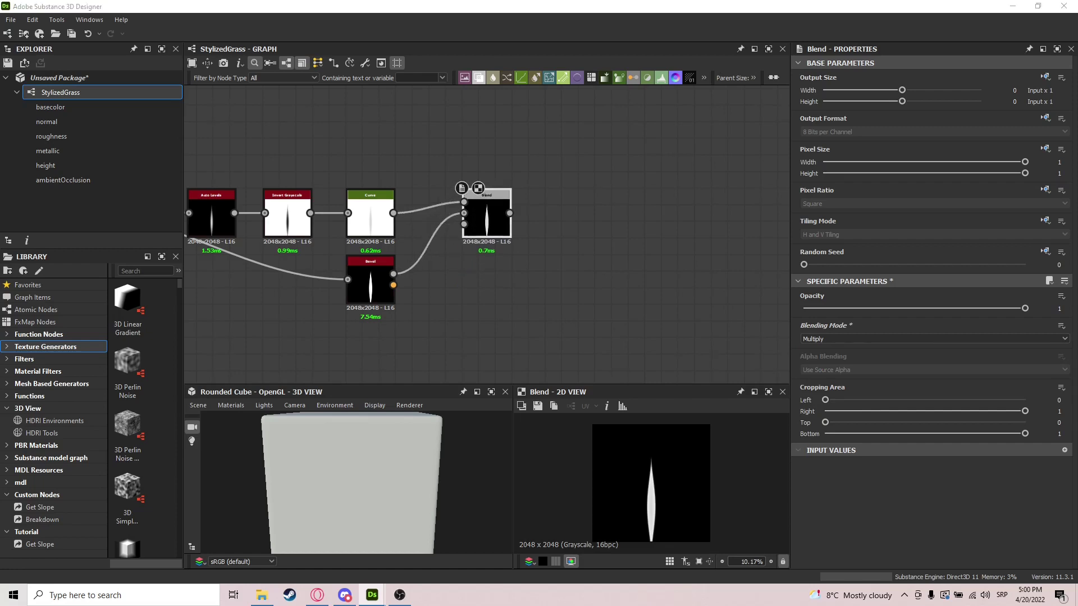
Connect a Levels node to the Blend output, placed above and beyond the Blend node
drag(509, 213, 547, 164)
text(levels)
key(Return)
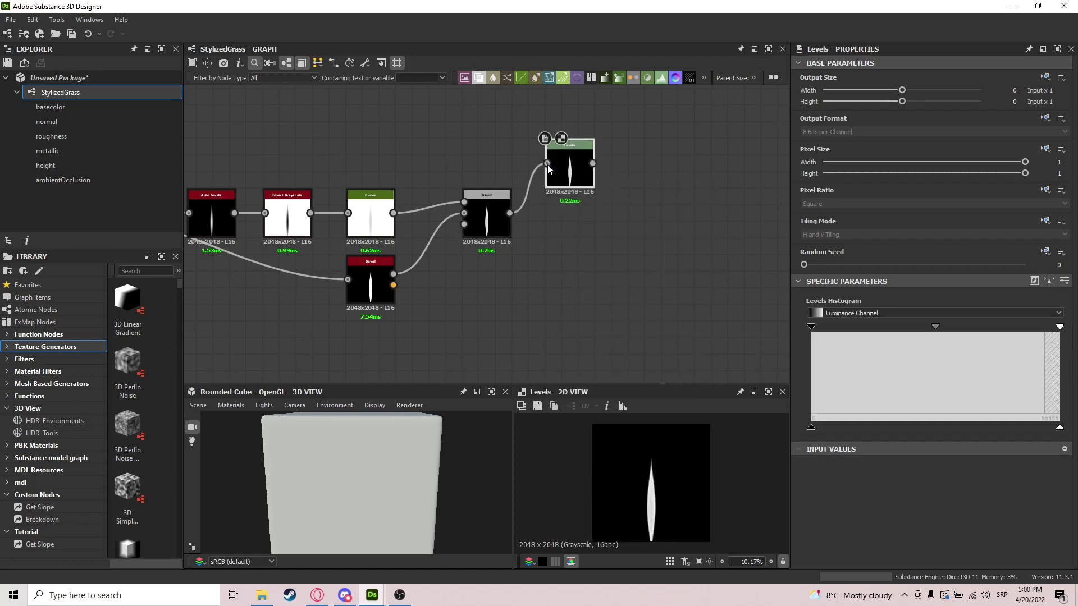
Darken the blade by lowering the Levels node's output white level to about a quarter of the range
drag(1059, 427, 875, 427)
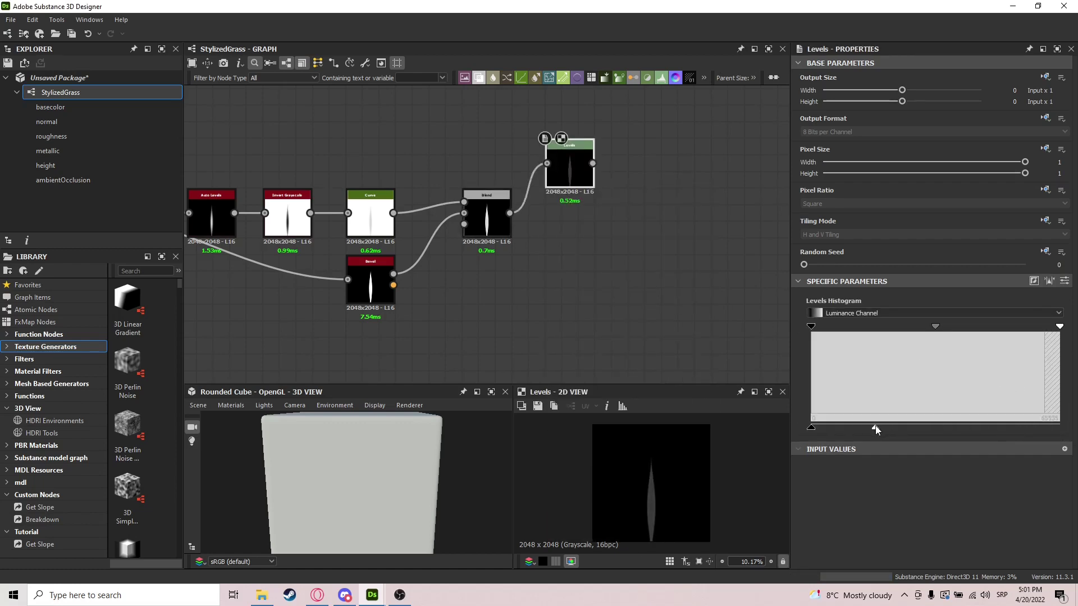
middle_drag(590, 194, 529, 249)
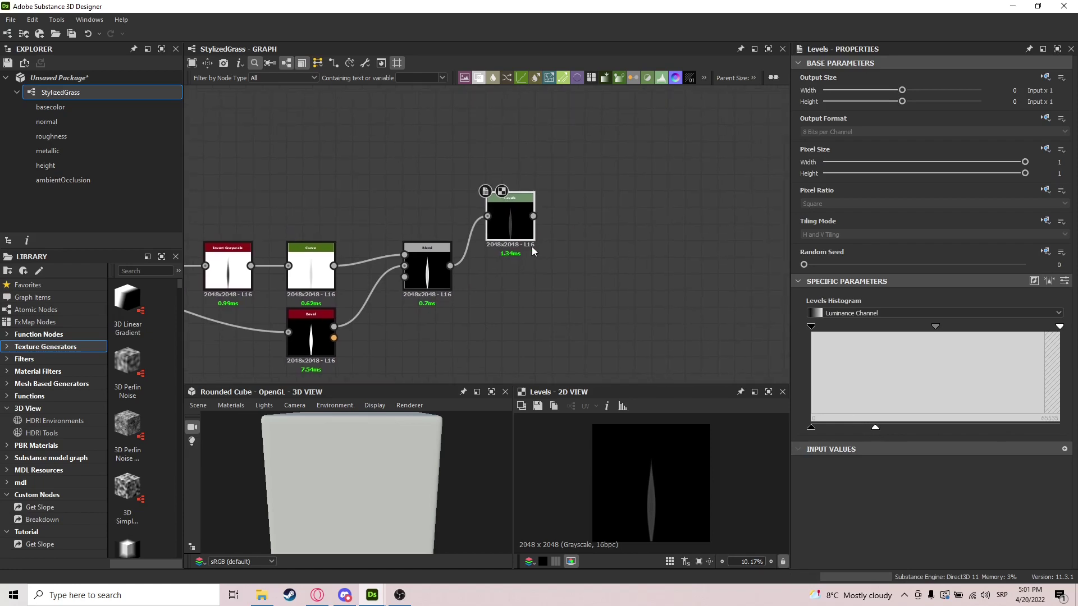
Add a Gradient Linear 1 node in the empty area above the blade's node chain
middle_drag(521, 209, 540, 329)
scroll(541, 329, down, 4)
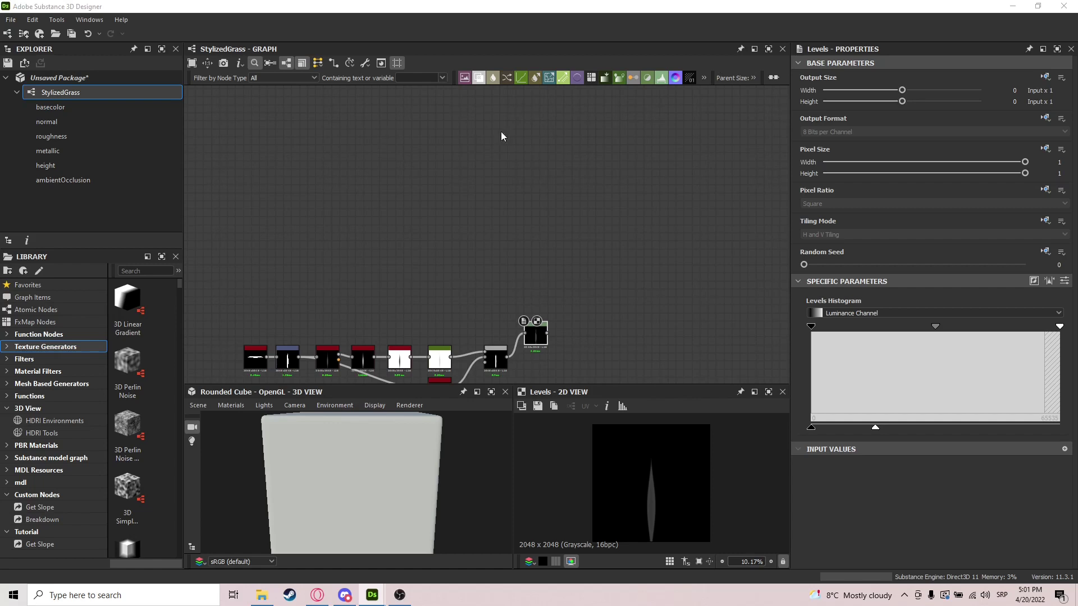
scroll(464, 229, up, 3)
key(space)
text(grad)
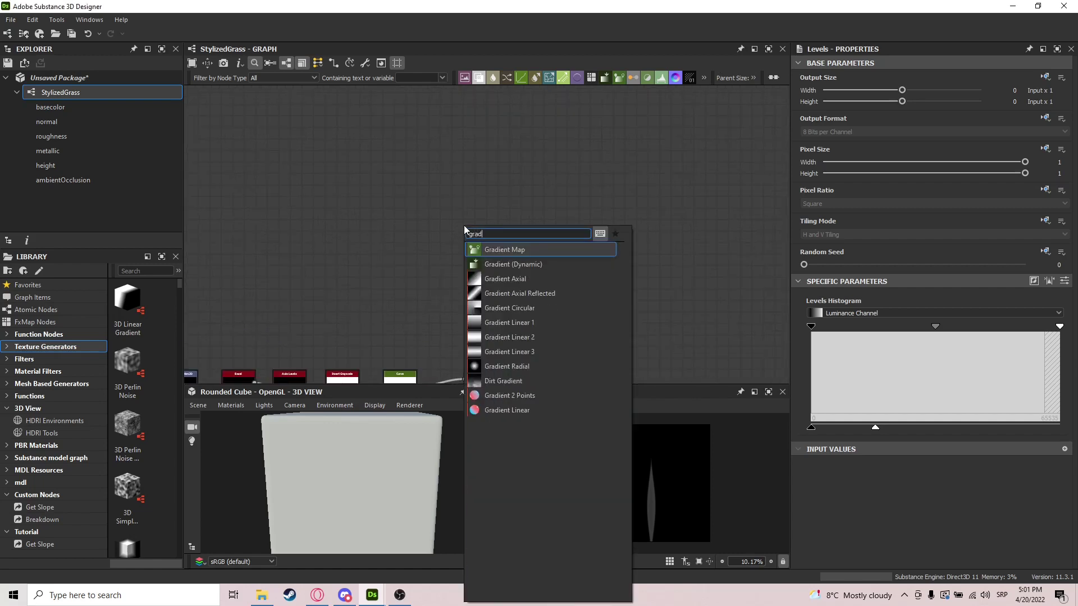
click(526, 323)
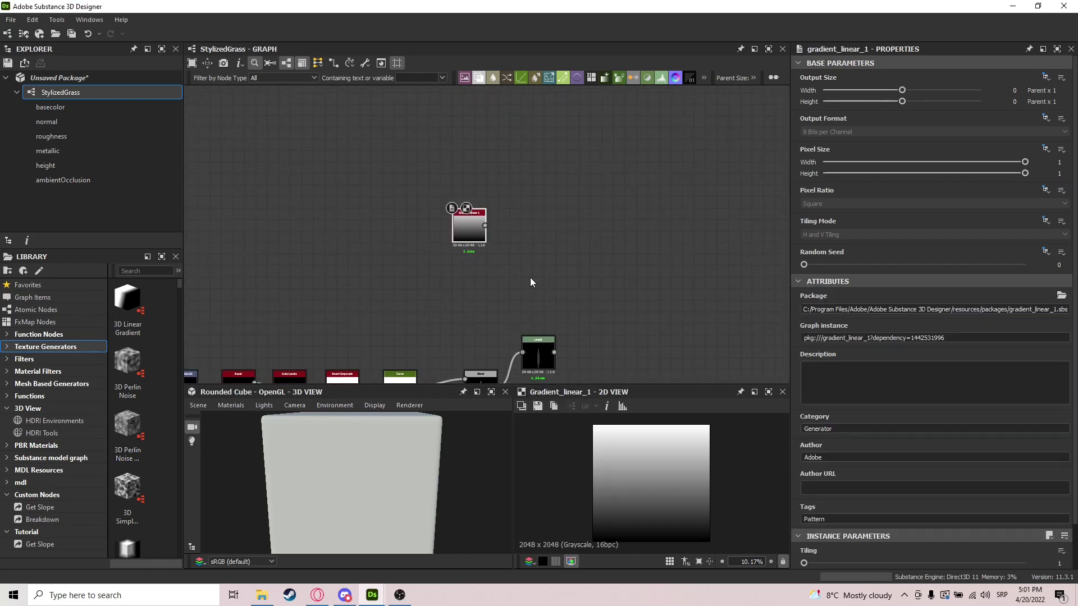
Connect a Curve node to the gradient output and duplicate it twice, placing one copy below it and the other above the Levels node
drag(476, 229, 623, 203)
text(curve)
key(Return)
key(ctrl+d)
drag(487, 221, 619, 235)
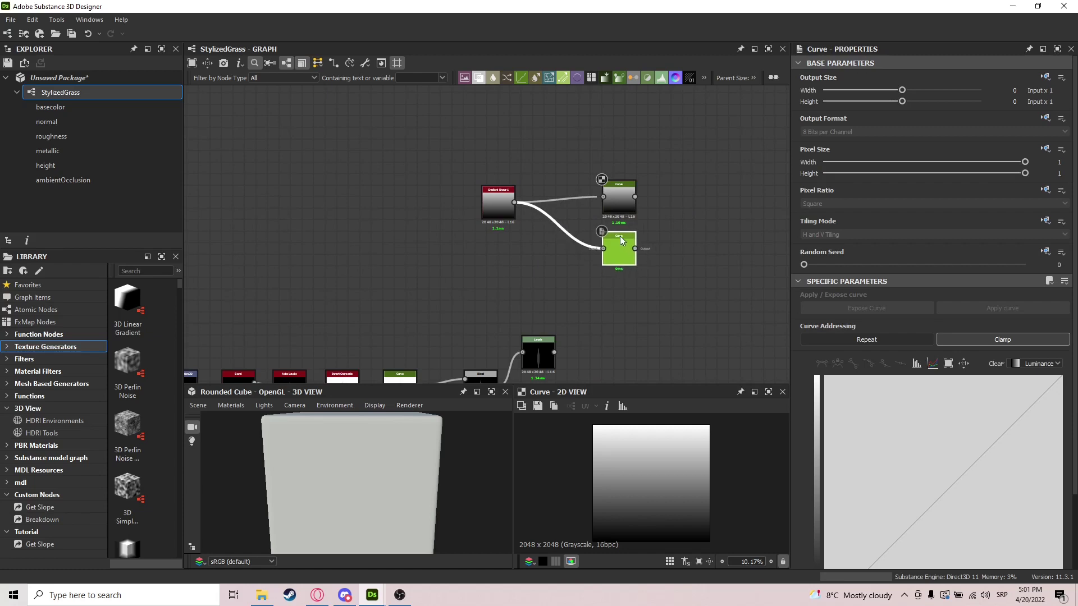
key(ctrl+d)
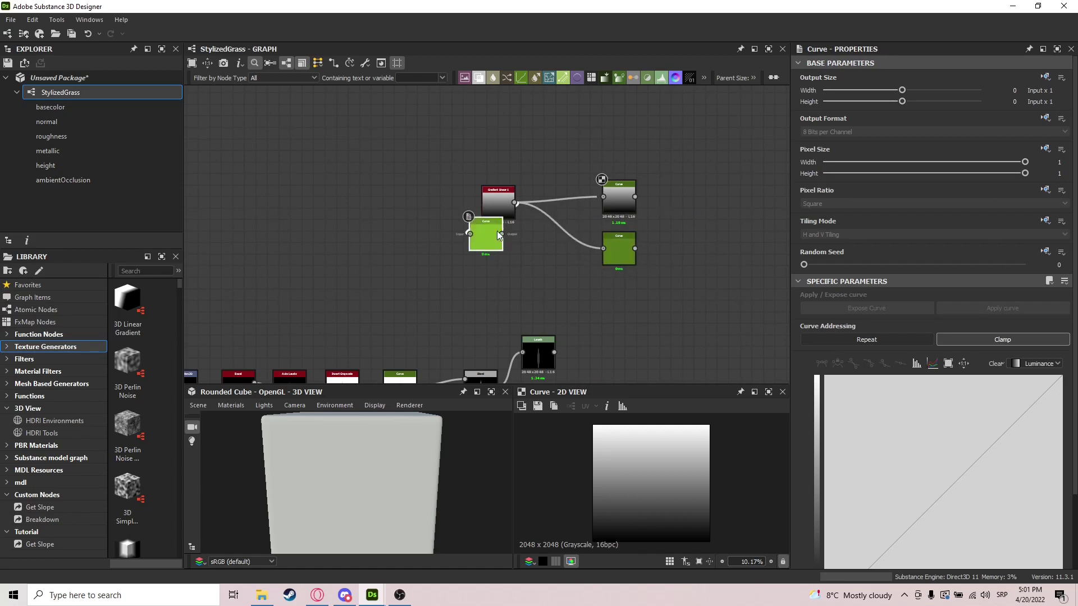
click(541, 295)
drag(505, 204, 483, 204)
middle_drag(580, 301, 487, 259)
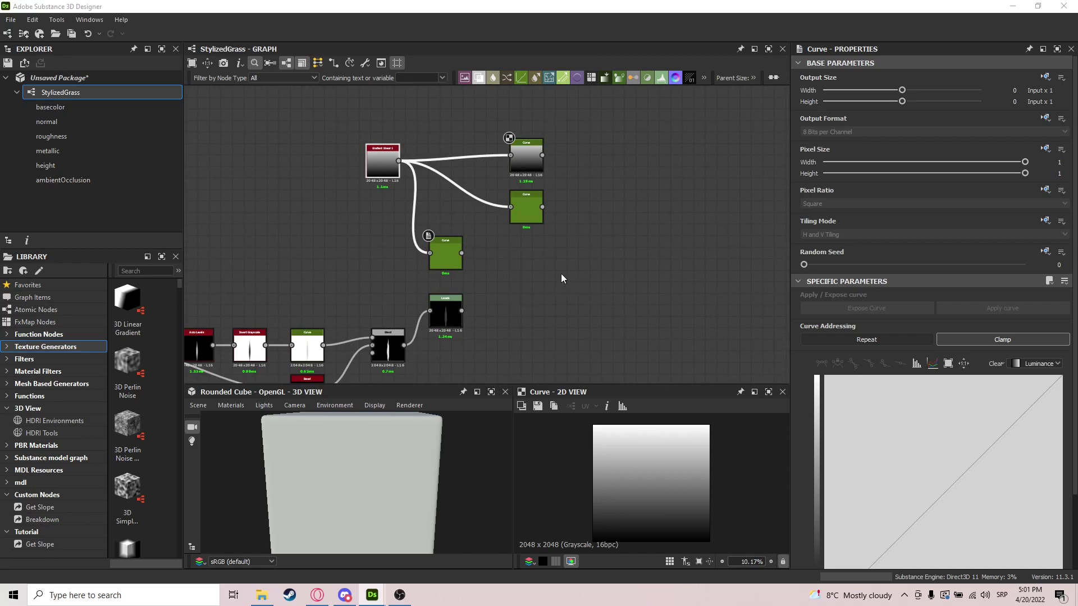
Bow the lowest Curve node's curve upward with an added point at about 0.24, 0.74 and a steep diagonal tangent
click(444, 248)
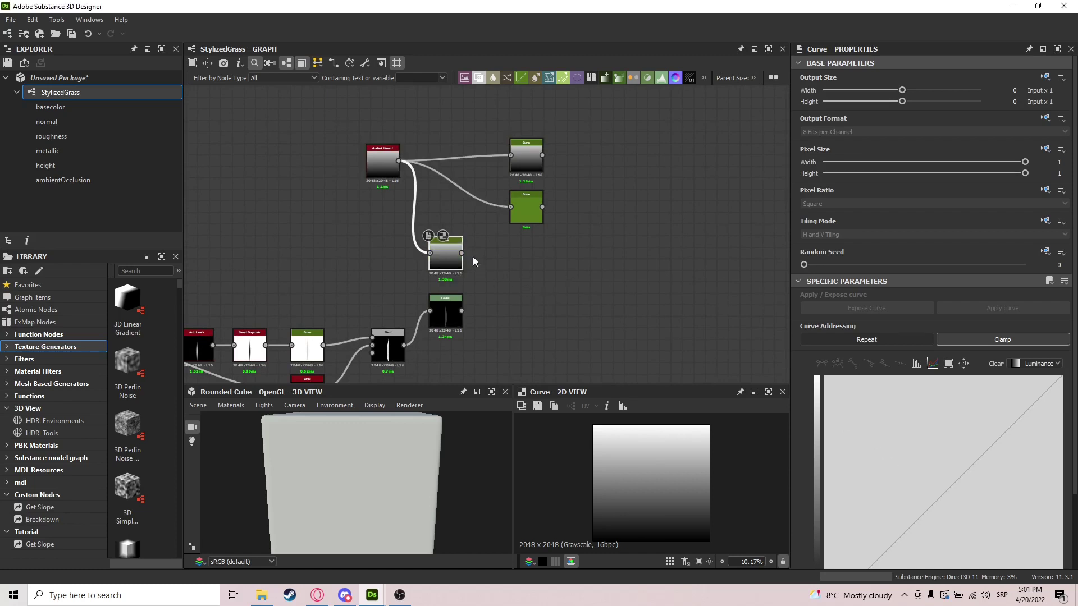
scroll(892, 471, down, 2)
click(941, 431)
mouse_move(941, 431)
mouse_down()
mouse_move(875, 370)
mouse_move(938, 301)
mouse_move(929, 308)
mouse_up()
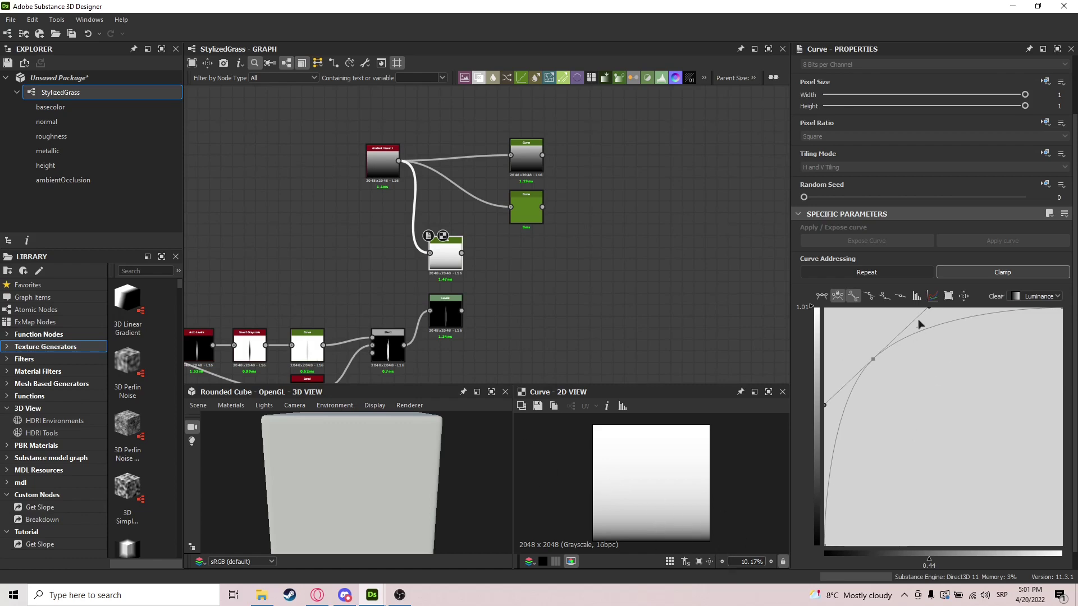
mouse_move(874, 362)
mouse_down()
mouse_move(891, 373)
mouse_move(880, 369)
mouse_up()
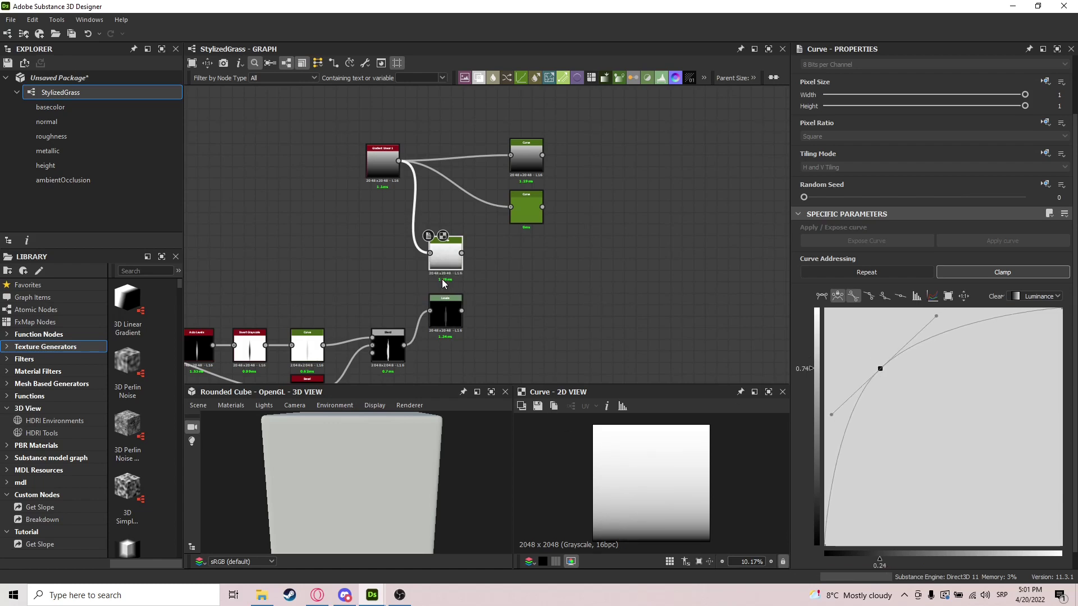
Combine the lowest Curve output with the Levels output in a new Blend node set to Multiply
drag(462, 254, 521, 302)
text(b)
key(Return)
scroll(524, 304, up, 3)
drag(433, 312, 520, 315)
click(825, 339)
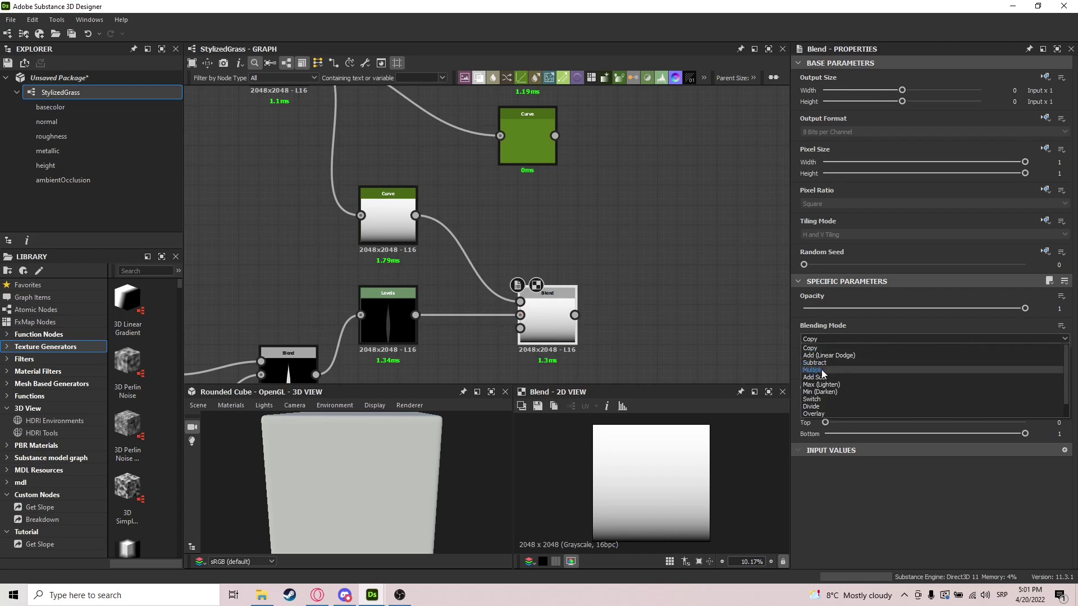
click(819, 370)
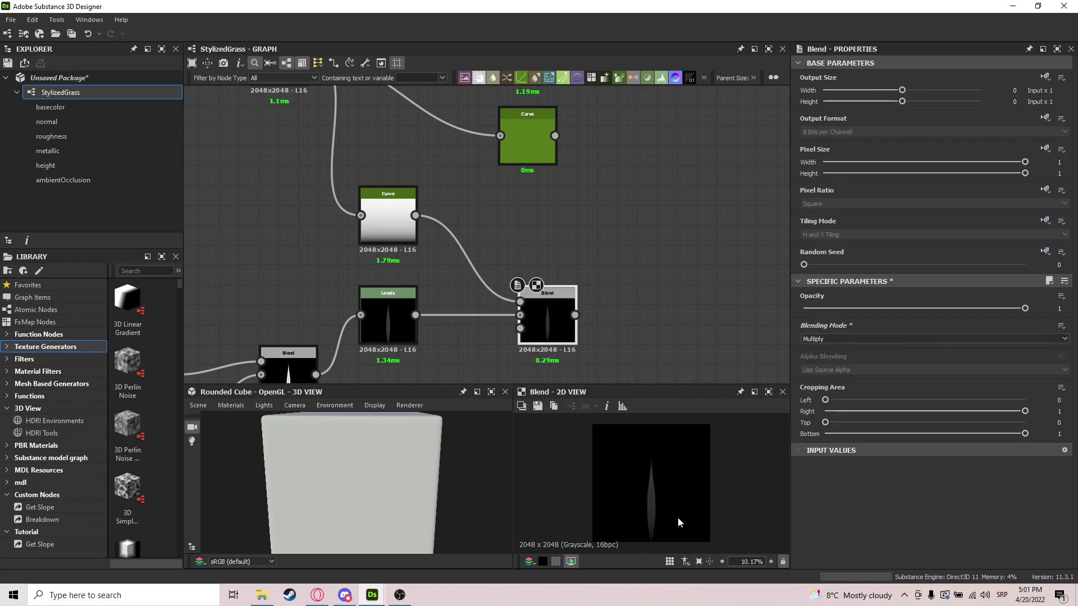
Line the new Blend node up under the upper Curve nodes and connect an Auto Levels node to its output
scroll(668, 527, up, 10)
click(399, 316)
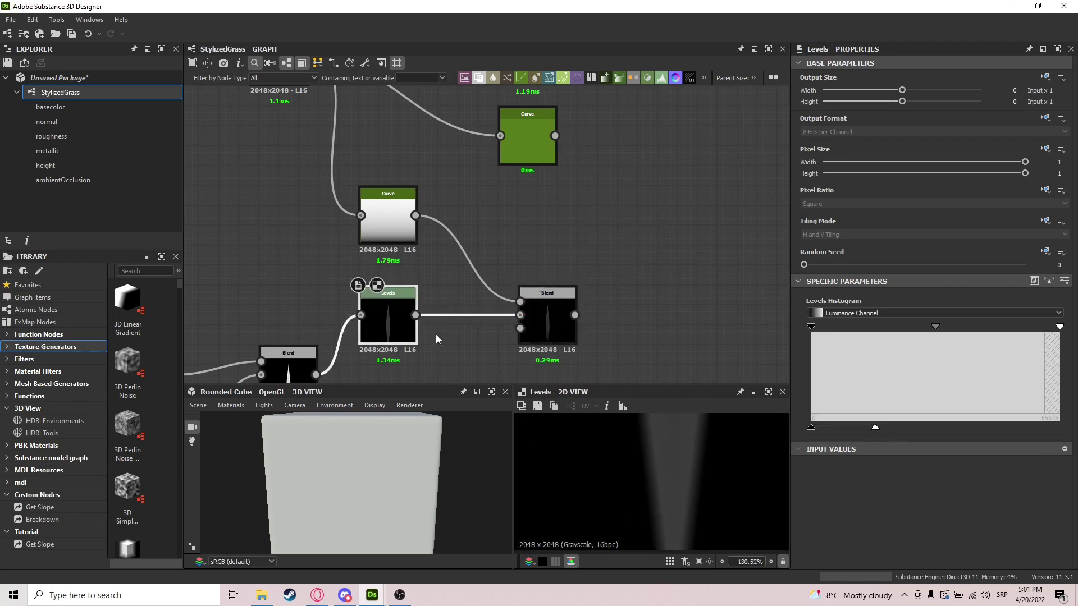
scroll(679, 498, down, 4)
click(546, 322)
middle_drag(612, 256, 580, 319)
scroll(579, 319, down, 1)
drag(529, 370, 513, 371)
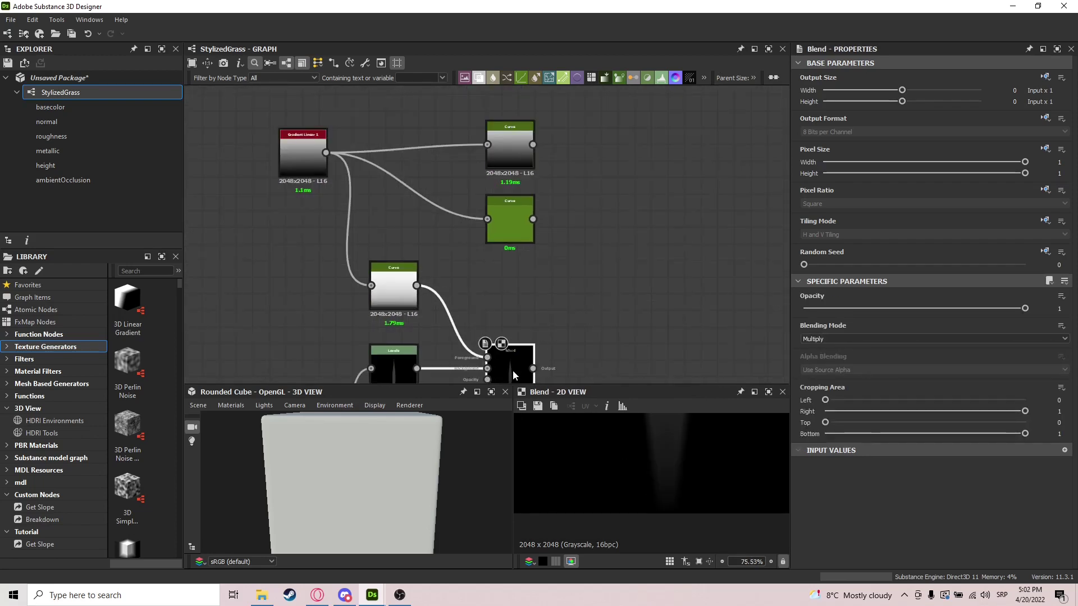
middle_drag(513, 370, 444, 335)
drag(463, 333, 491, 338)
text(auto)
key(Return)
Add a middle point with a steep tangent to the top Curve node, lowering the end point to 0.40 and raising the start point to 0.32
middle_drag(521, 213, 545, 294)
click(451, 190)
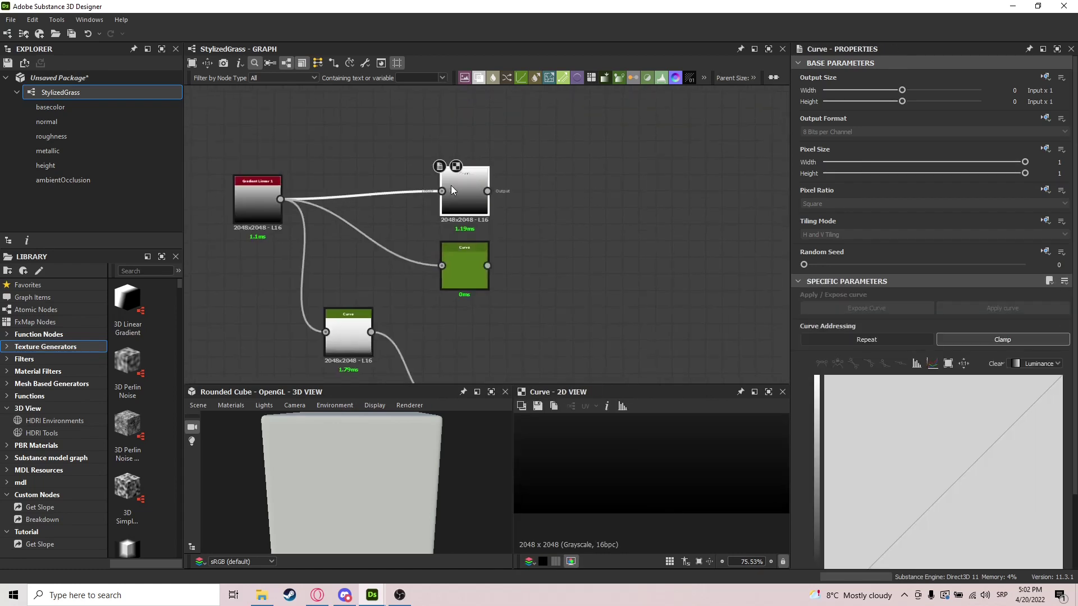
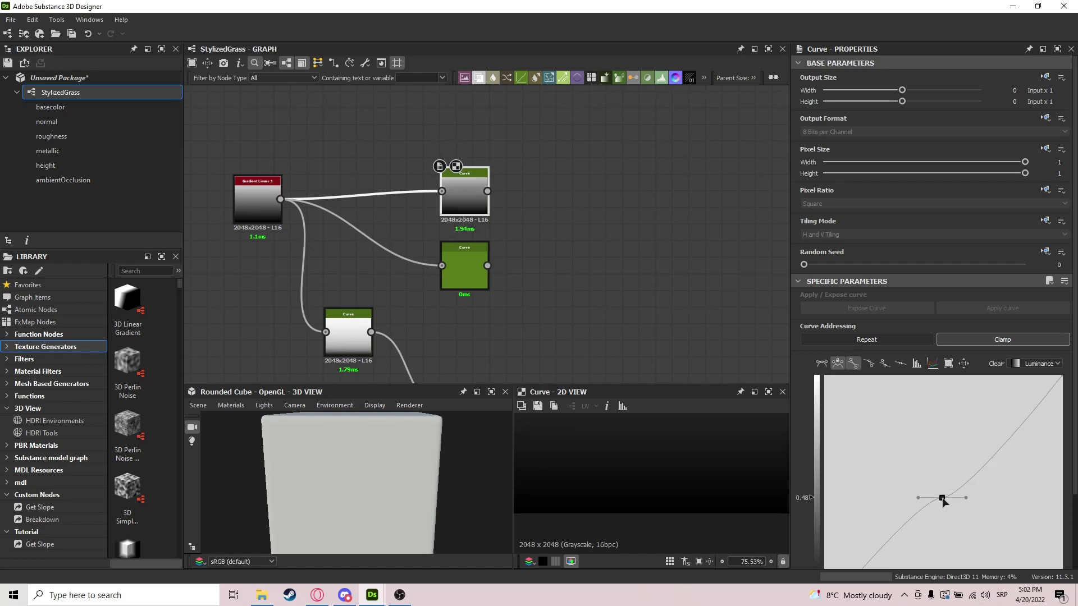
drag(1063, 378, 1061, 518)
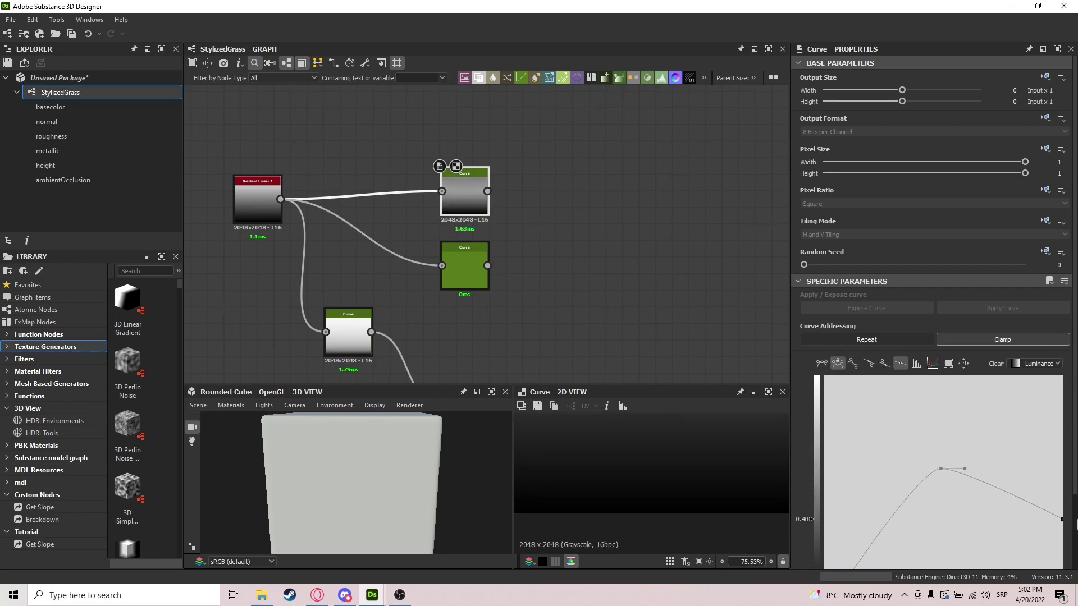
scroll(963, 457, down, 2)
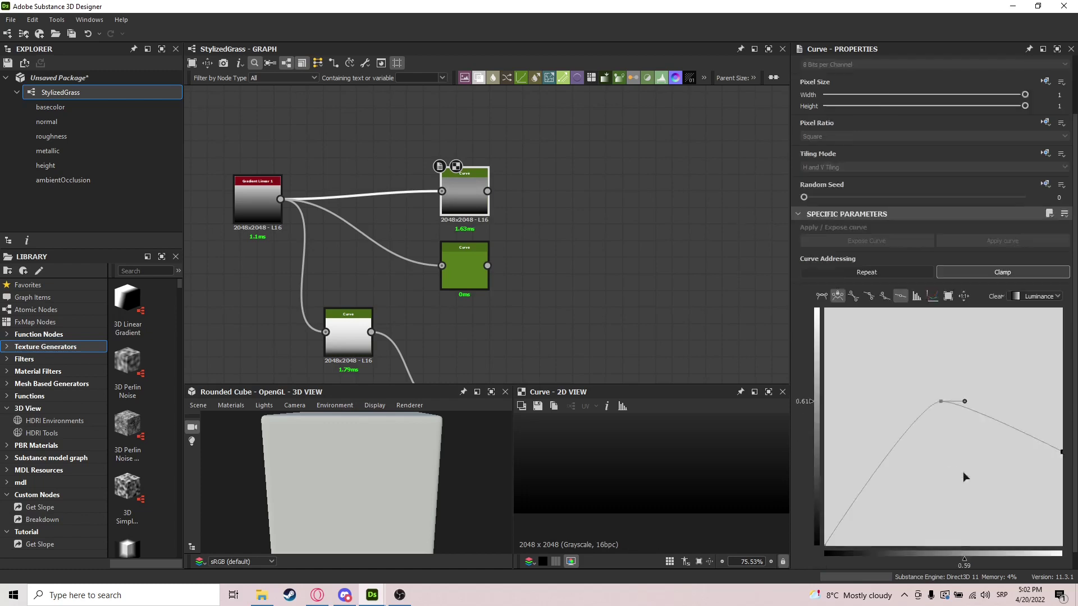
drag(967, 418, 962, 348)
drag(826, 560, 824, 486)
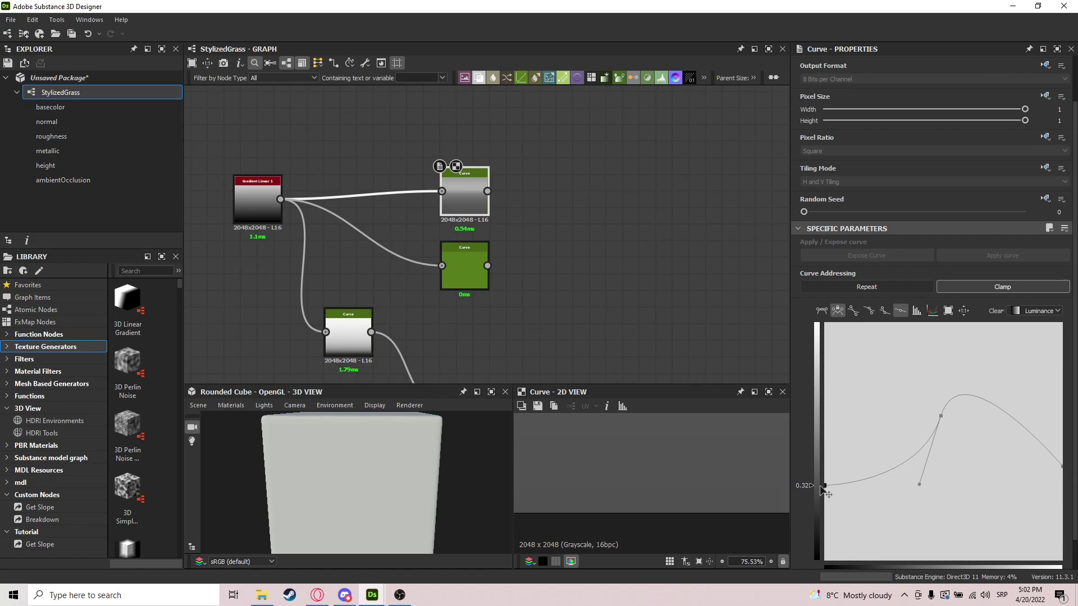
Refine the top Curve by lowering its start point, setting the end point to 0.46, and moving the middle point down to about 0.45
drag(1061, 466, 1061, 430)
drag(826, 486, 824, 505)
drag(1061, 431, 1057, 451)
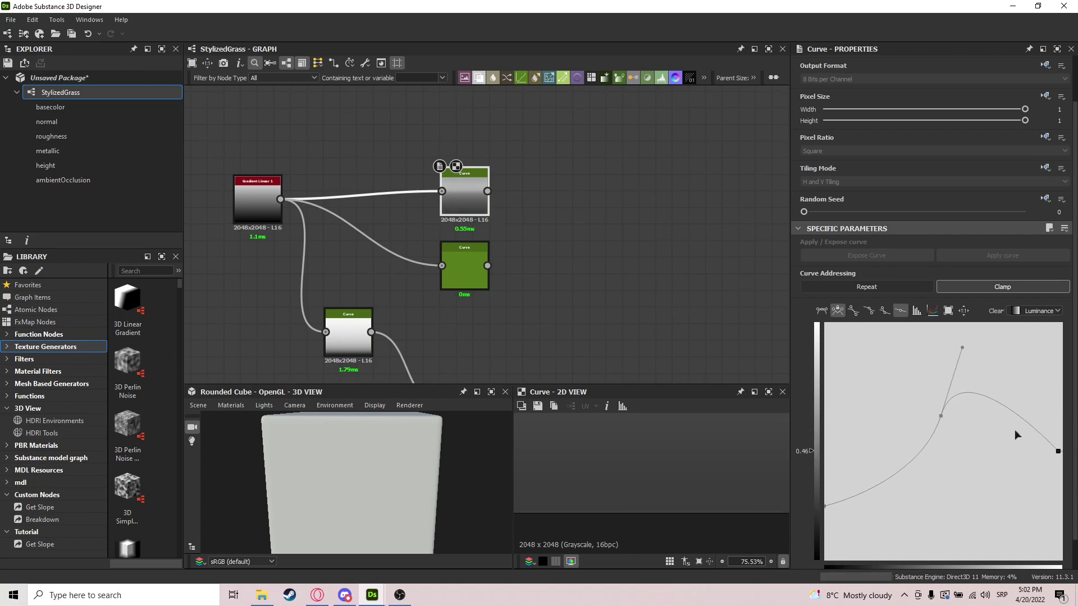
drag(962, 348, 956, 325)
drag(941, 417, 945, 456)
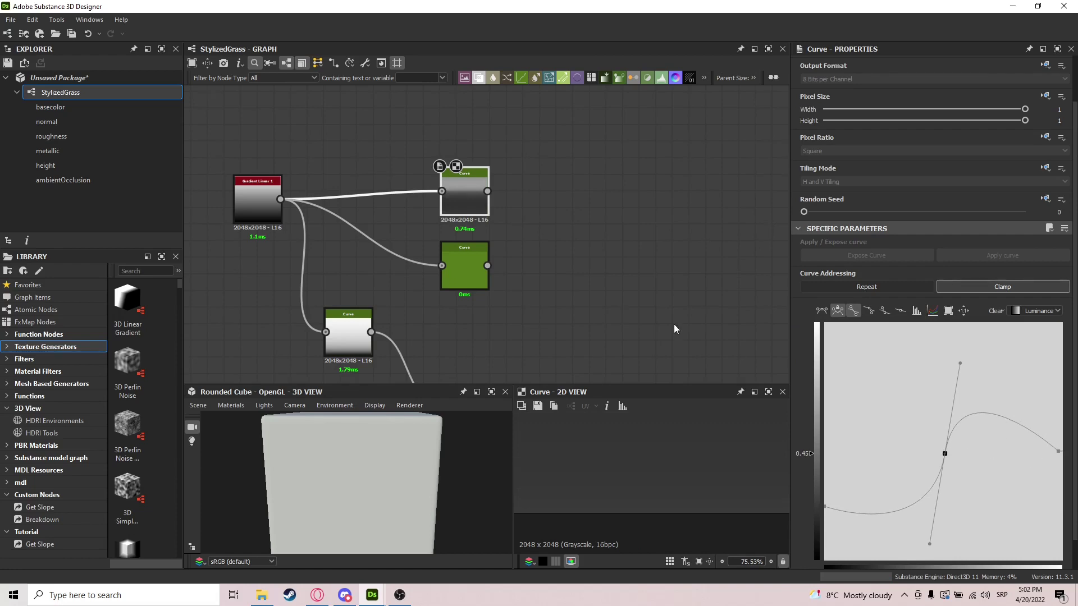
Fine-tune the top Curve's middle point and tangent slightly, and lower the end point to 0.33
scroll(648, 485, down, 7)
key(f)
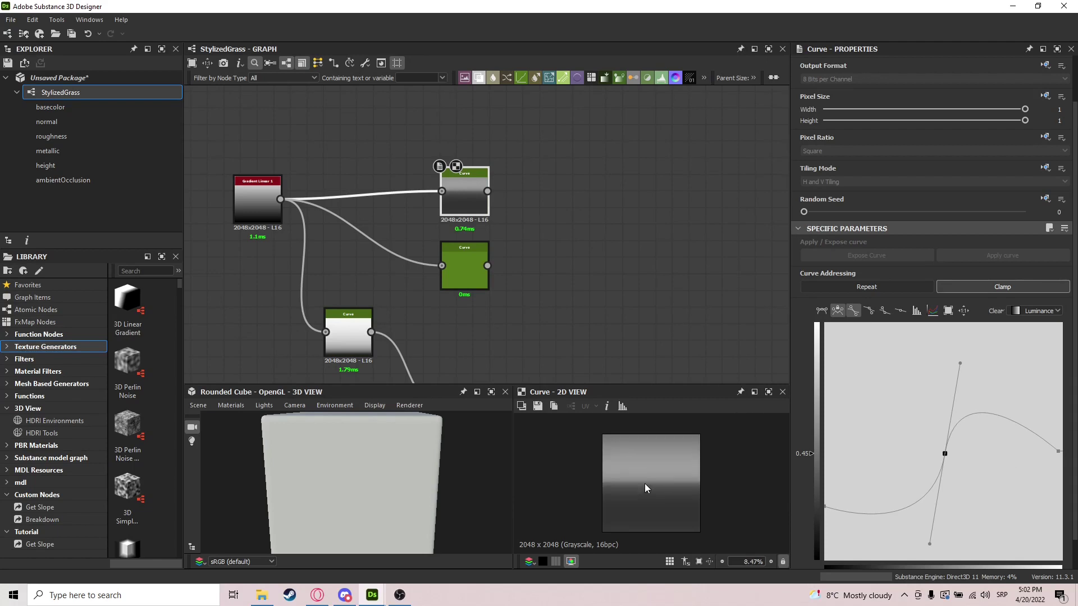
scroll(641, 453, up, 1)
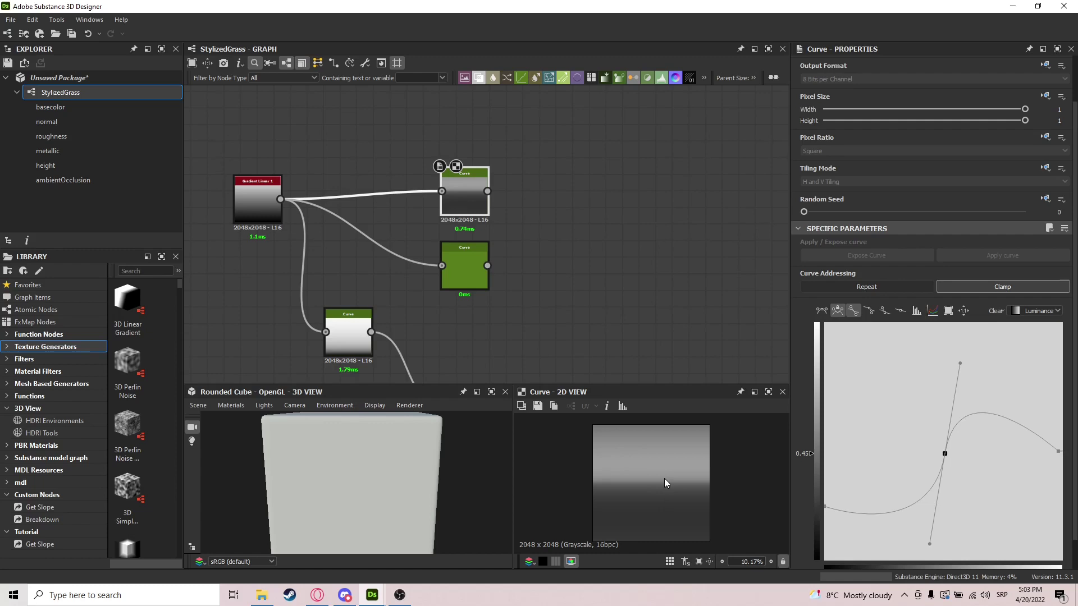
mouse_move(961, 362)
mouse_down()
mouse_move(986, 365)
mouse_move(969, 364)
mouse_up()
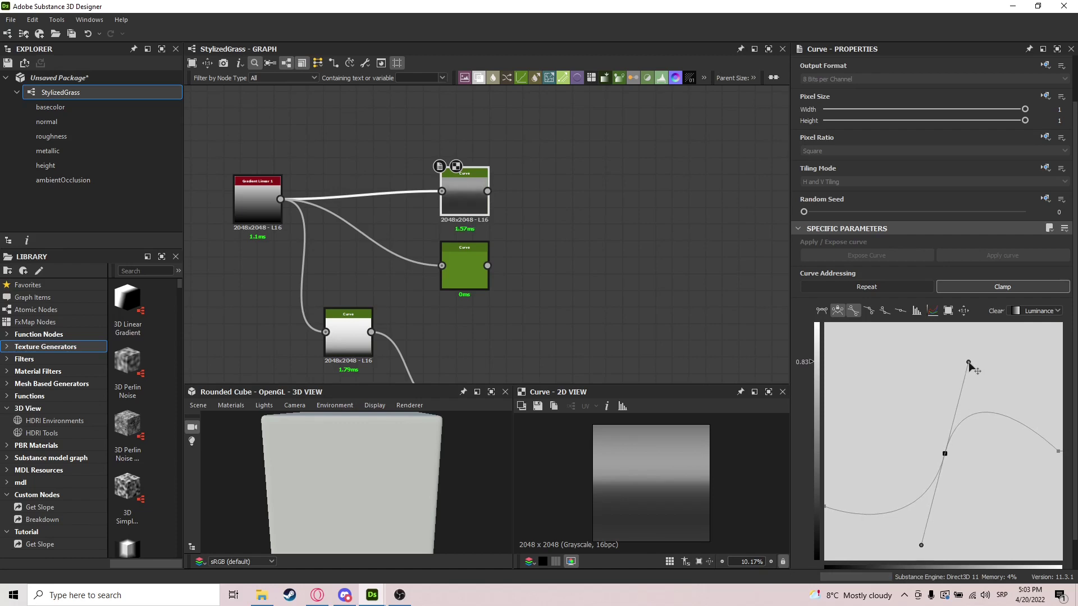
drag(945, 454, 938, 456)
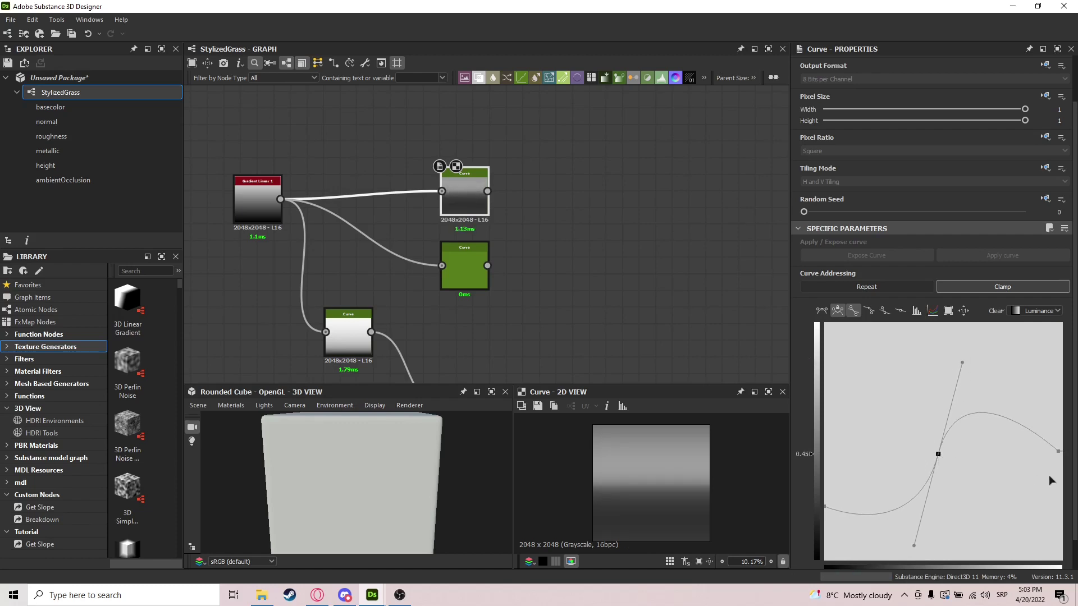
drag(1058, 453, 1052, 482)
scroll(587, 439, up, 2)
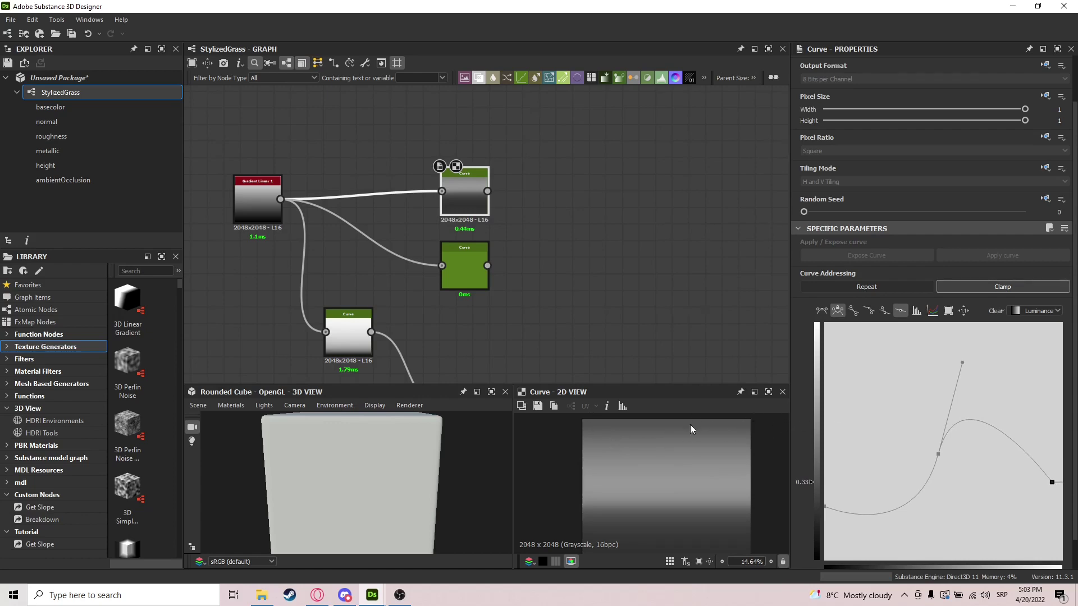
Shape the second Curve into an arch with the end point at 0.00 and a middle point at 0.54, 0.65 with a downward-sloping tangent
middle_drag(496, 280, 496, 255)
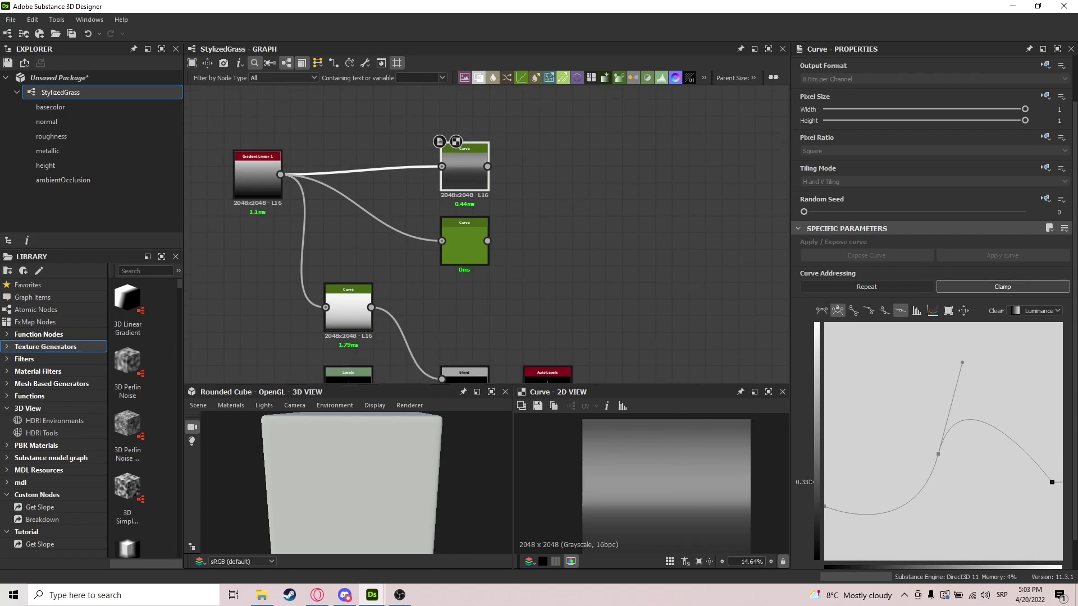
click(474, 251)
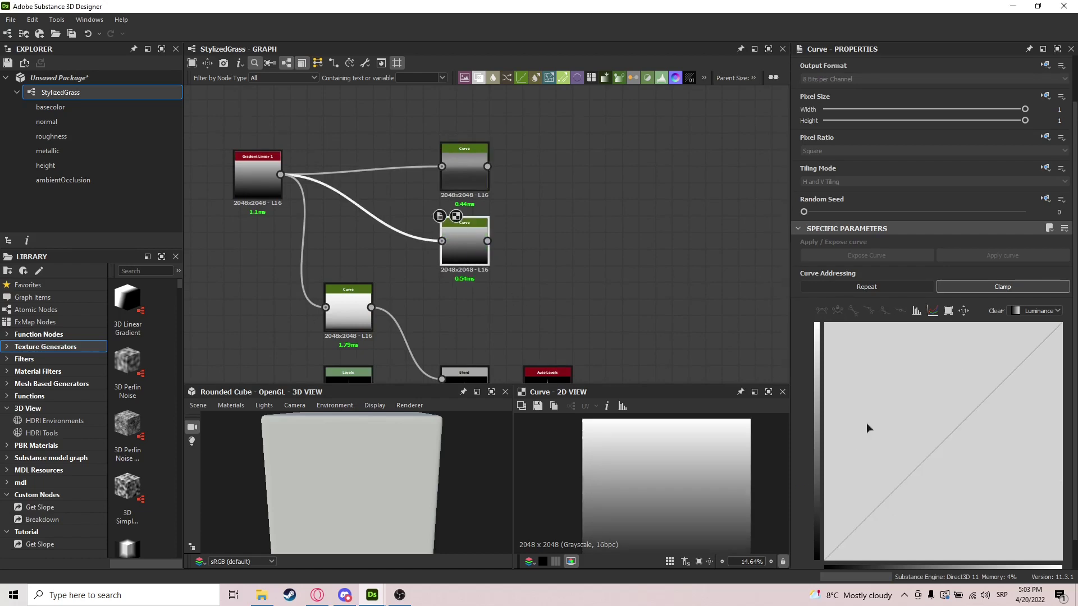
click(957, 430)
scroll(1048, 341, down, 1)
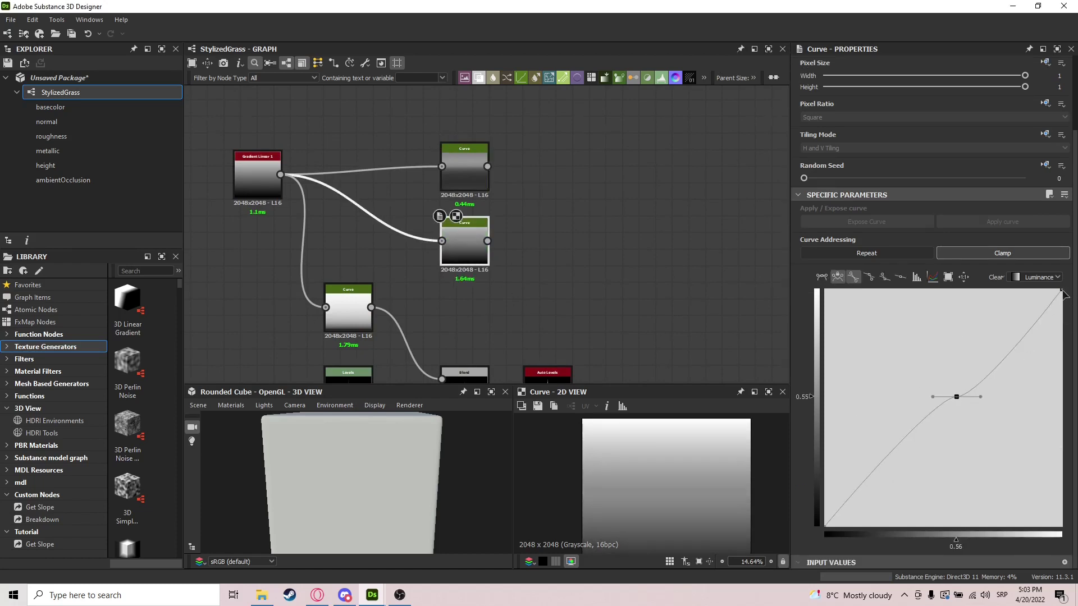
drag(1063, 290, 1061, 527)
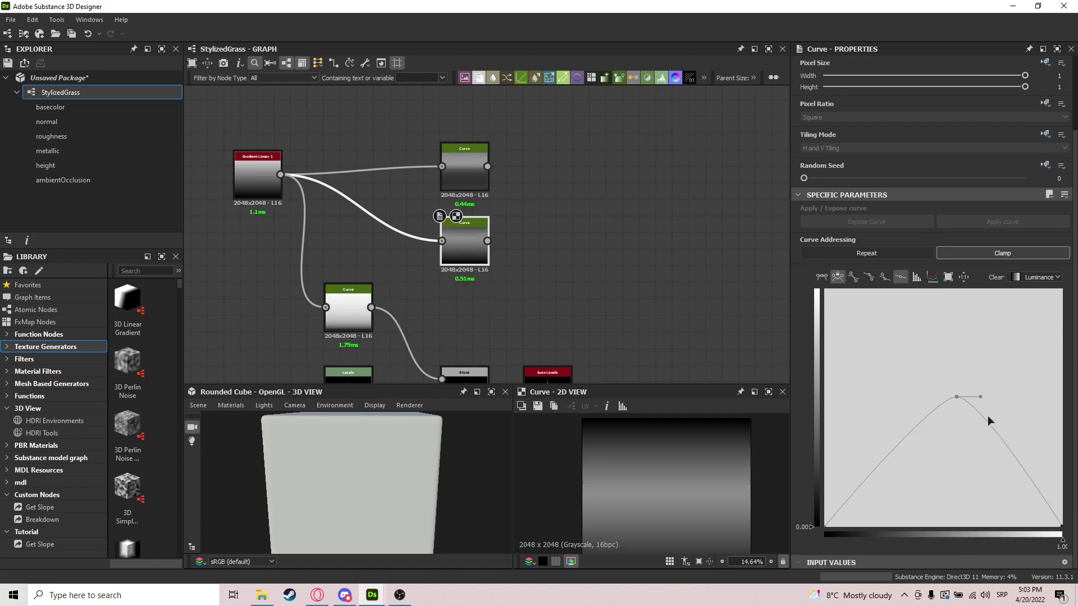
drag(981, 395, 1031, 488)
drag(957, 399, 953, 374)
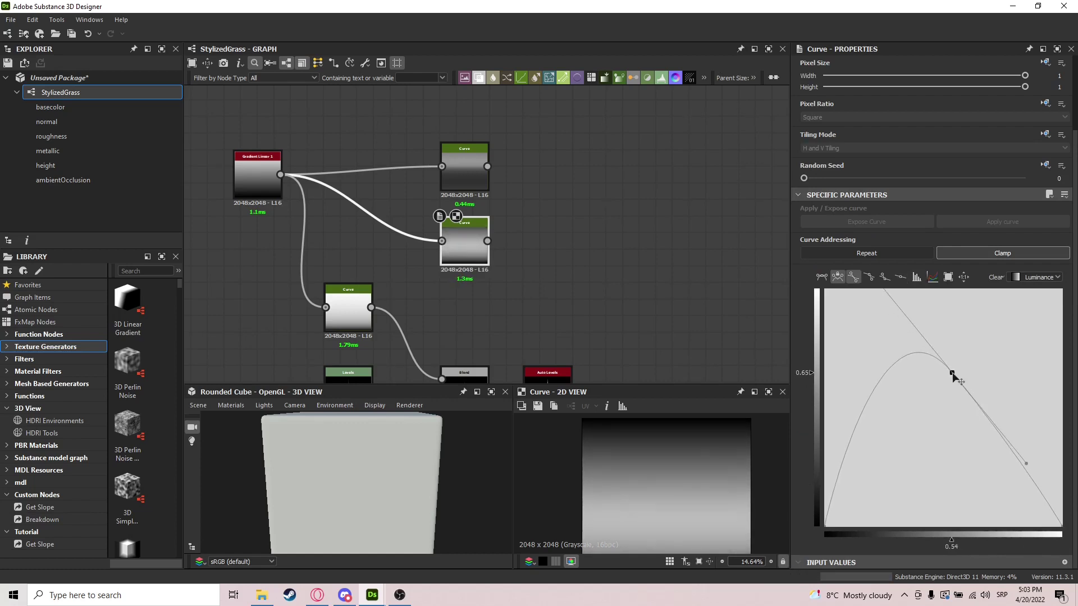
scroll(682, 461, down, 2)
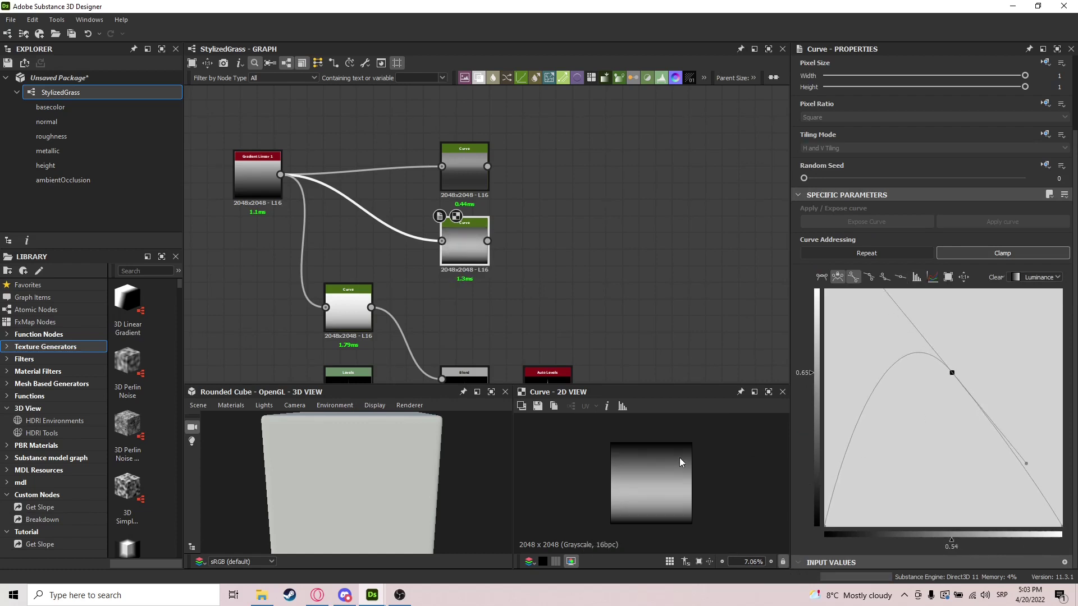
Connect a Directional Warp node to the Auto Levels output and place a connected duplicate directly below it
middle_drag(536, 298, 497, 248)
drag(489, 256, 599, 235)
text(dire)
key(Down)
key(Return)
key(ctrl+d)
drag(483, 235, 599, 294)
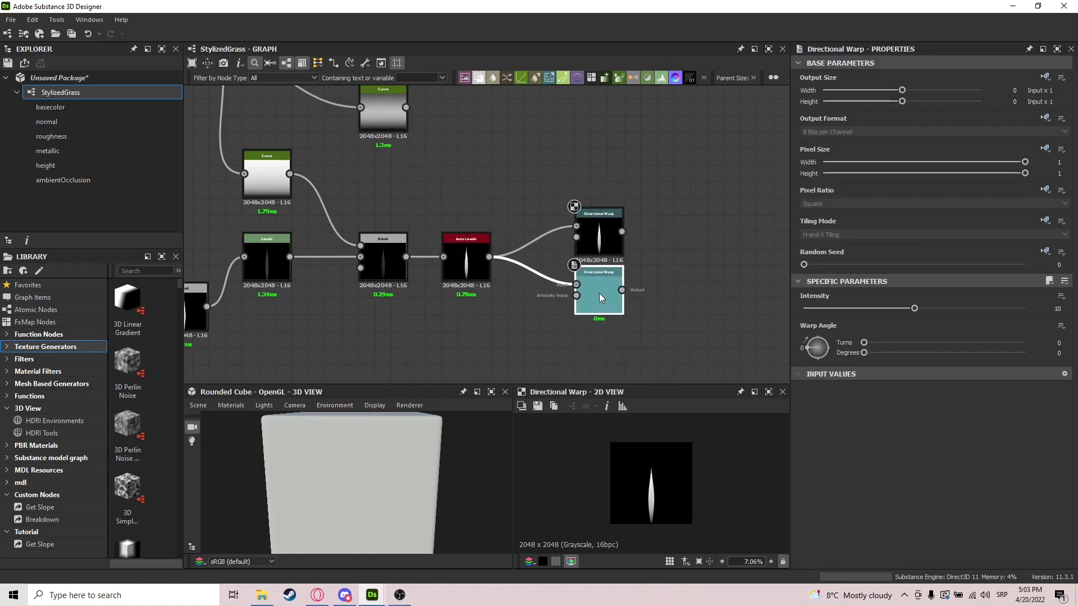
Connect the top Curve to the upper Directional Warp's intensity input and the second Curve to the lower Directional Warp's intensity input
click(599, 246)
scroll(616, 196, down, 2)
middle_drag(533, 160, 544, 234)
drag(480, 156, 599, 296)
drag(524, 264, 604, 348)
Set the intensity of both Directional Warp nodes to 30
click(1060, 310)
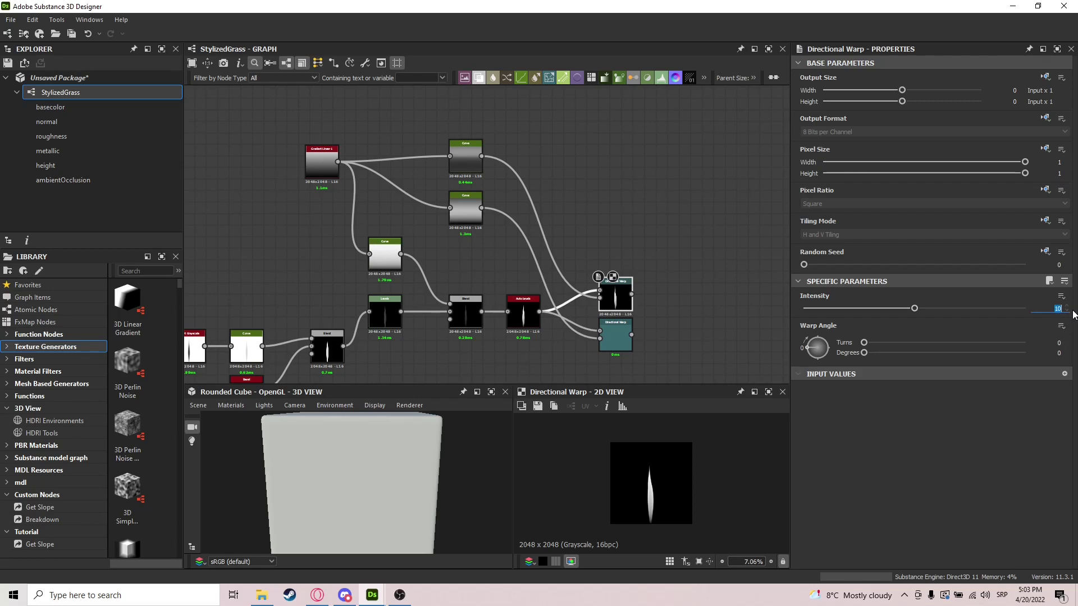
text(30)
key(Tab)
double_click(601, 338)
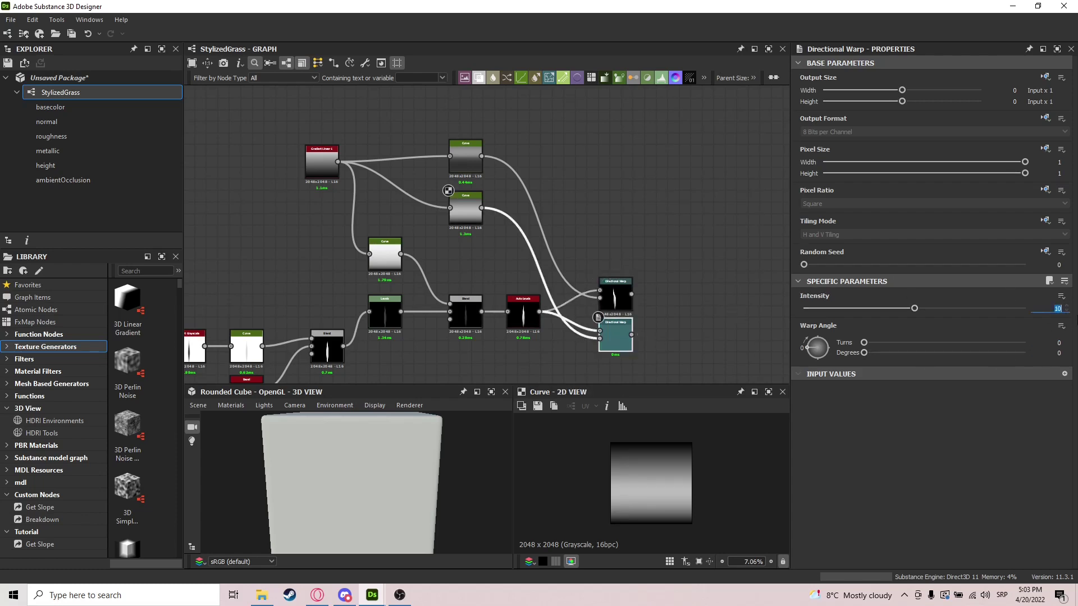
double_click(619, 335)
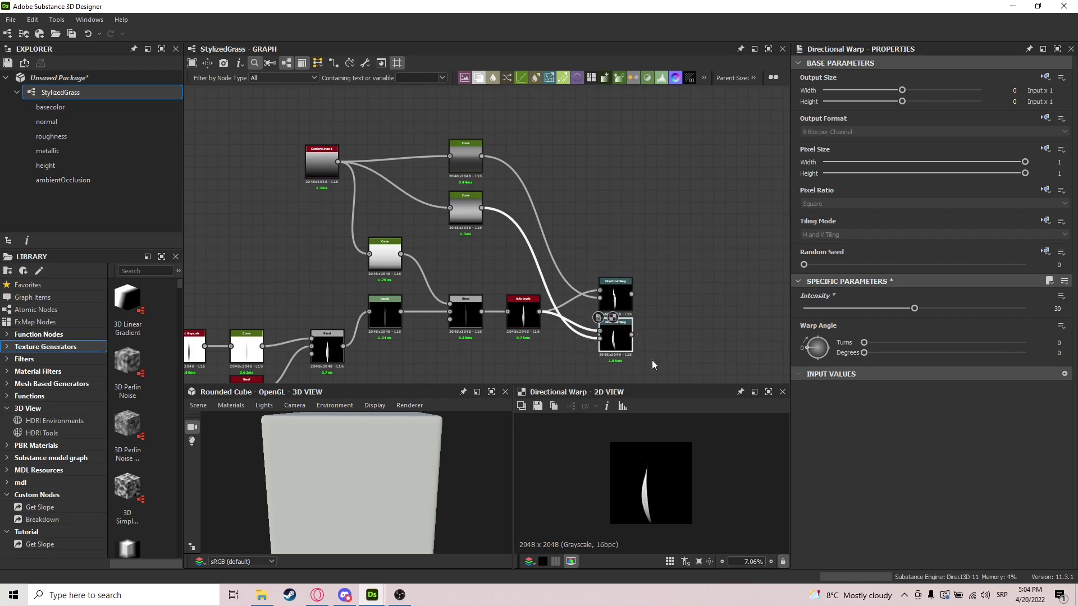
Compare the two bent blades, and raise the lower Directional Warp's intensity to 43.29
scroll(655, 476, up, 4)
double_click(615, 294)
scroll(650, 491, down, 2)
scroll(650, 492, up, 1)
middle_drag(668, 334, 661, 301)
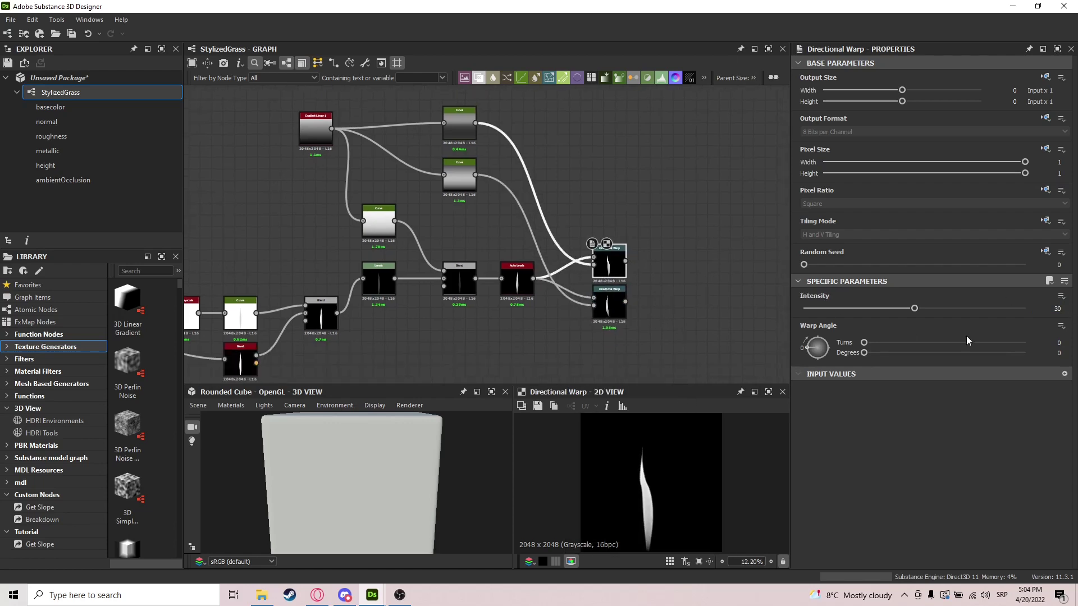
click(606, 309)
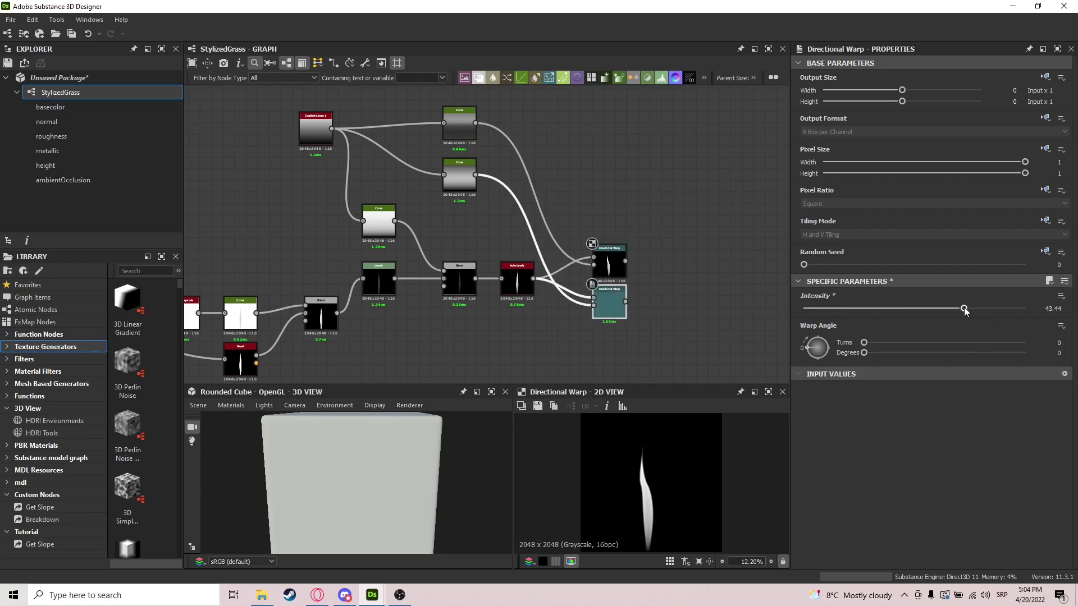
double_click(606, 308)
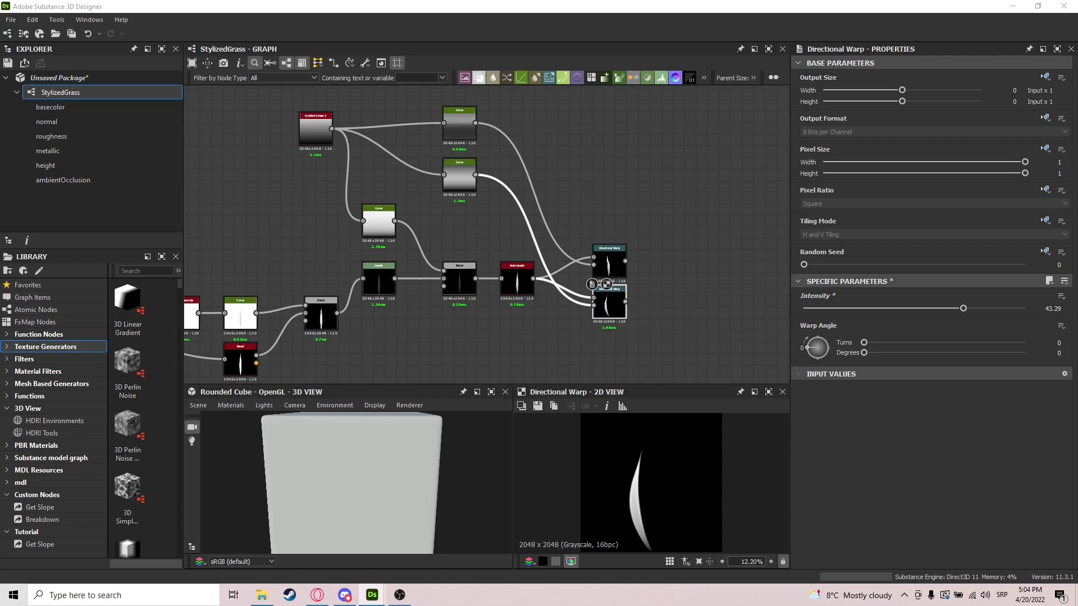
Move the linear gradient and its two upper Curve nodes down, closer to the rest of the graph
drag(315, 126, 308, 176)
click(469, 190)
drag(469, 191, 469, 213)
drag(469, 135, 469, 161)
Add a Transformation 2D node to each Directional Warp output and align the two nodes
middle_drag(727, 257, 556, 238)
scroll(494, 230, up, 1)
drag(504, 220, 531, 219)
text(tra)
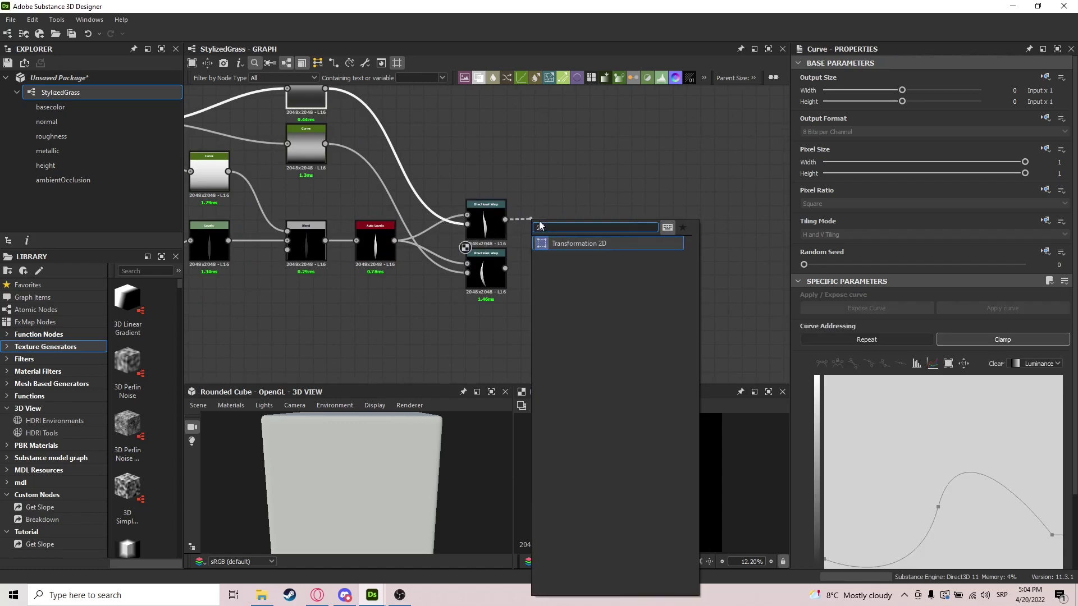
key(Return)
drag(505, 270, 535, 268)
text(trans)
key(Return)
drag(553, 213, 552, 220)
Scale the blade down to less than half size in both Transformation 2D nodes, towards the canvas's upper-right corner
scroll(721, 476, down, 2)
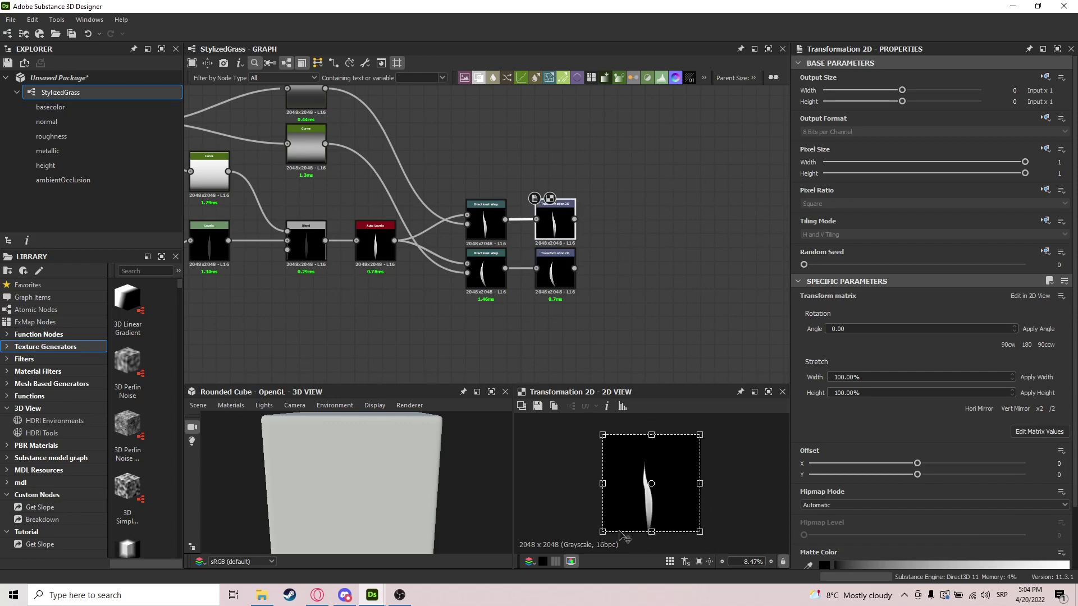
drag(603, 533, 663, 469)
click(556, 275)
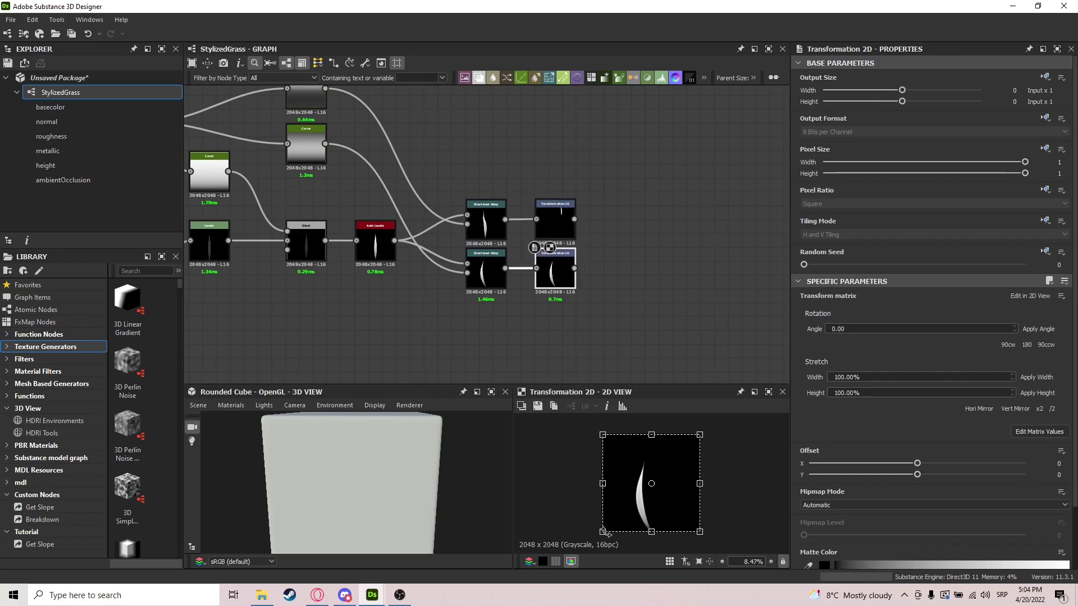
drag(601, 533, 666, 470)
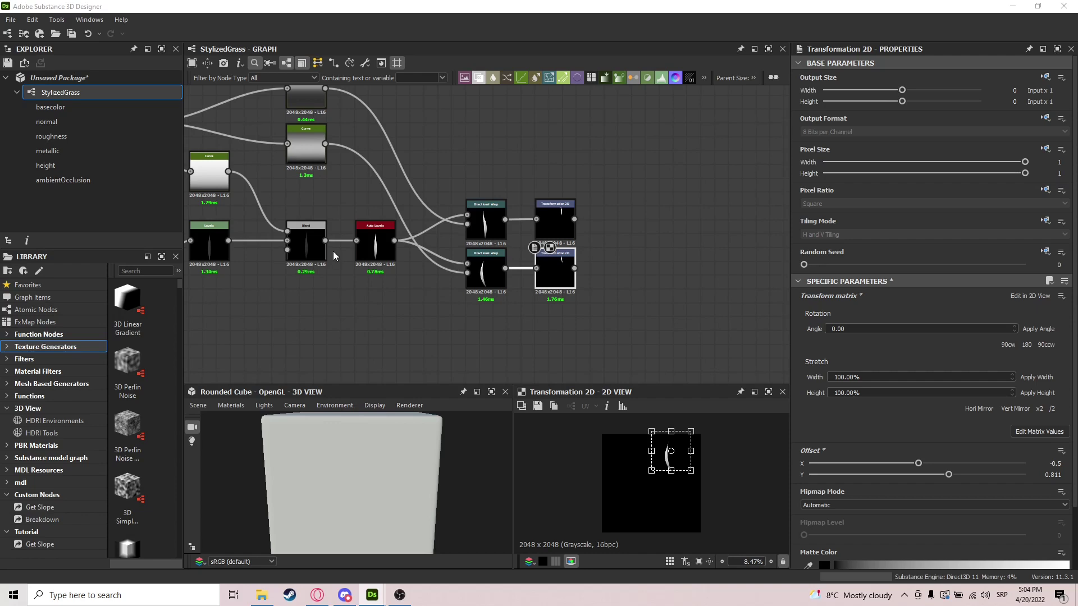
Shift the shrunken blades in both Transformation 2D nodes towards the canvas's top centre, with the upper node's offset at -0.1975, 0.83
drag(597, 167, 448, 304)
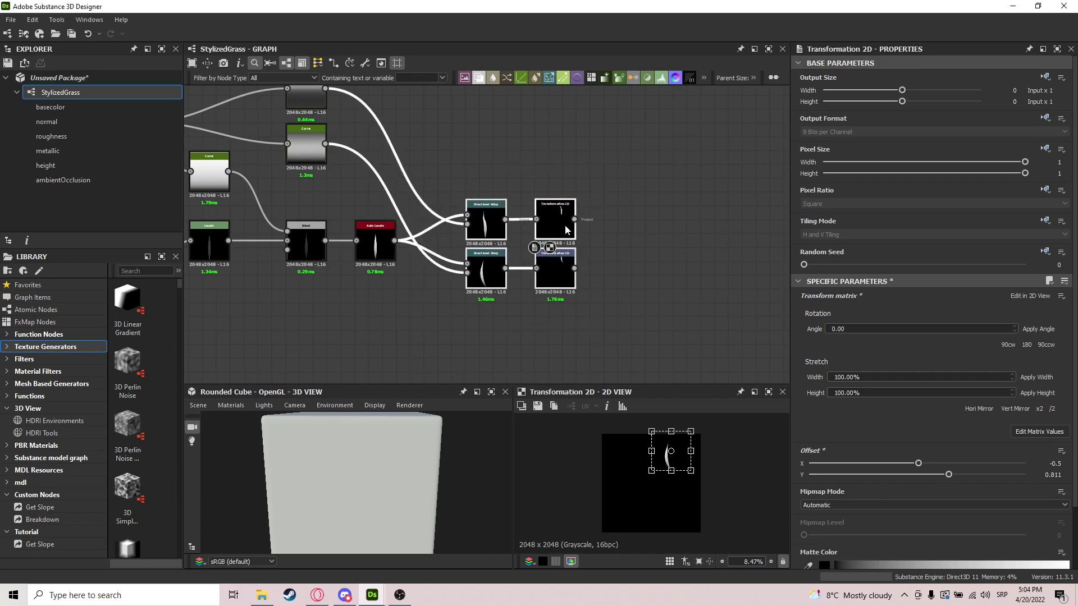
double_click(564, 225)
click(561, 260)
double_click(562, 263)
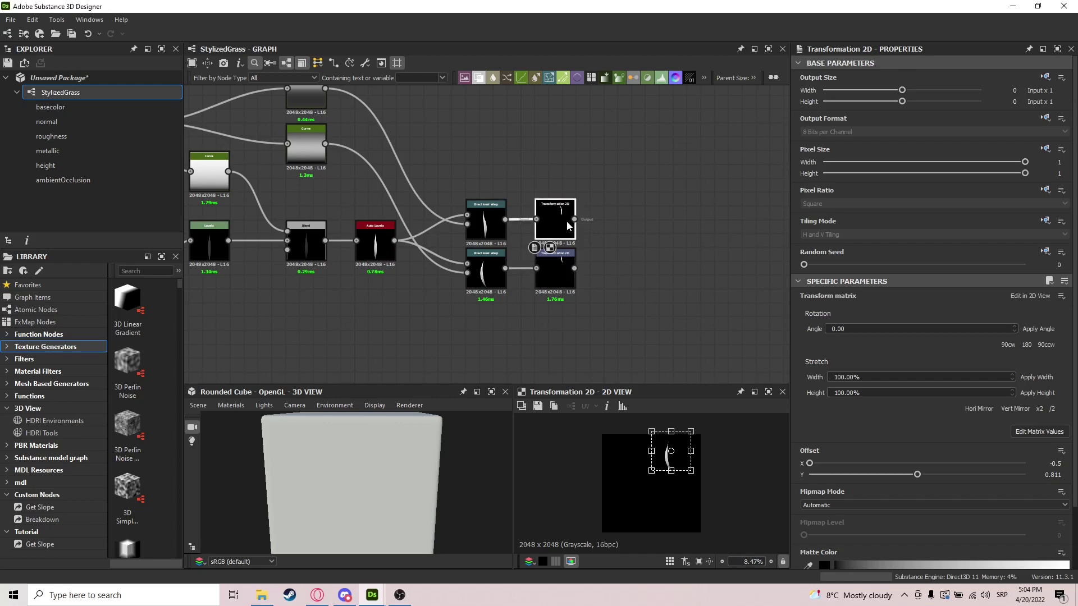
drag(683, 465, 660, 462)
click(556, 232)
double_click(556, 233)
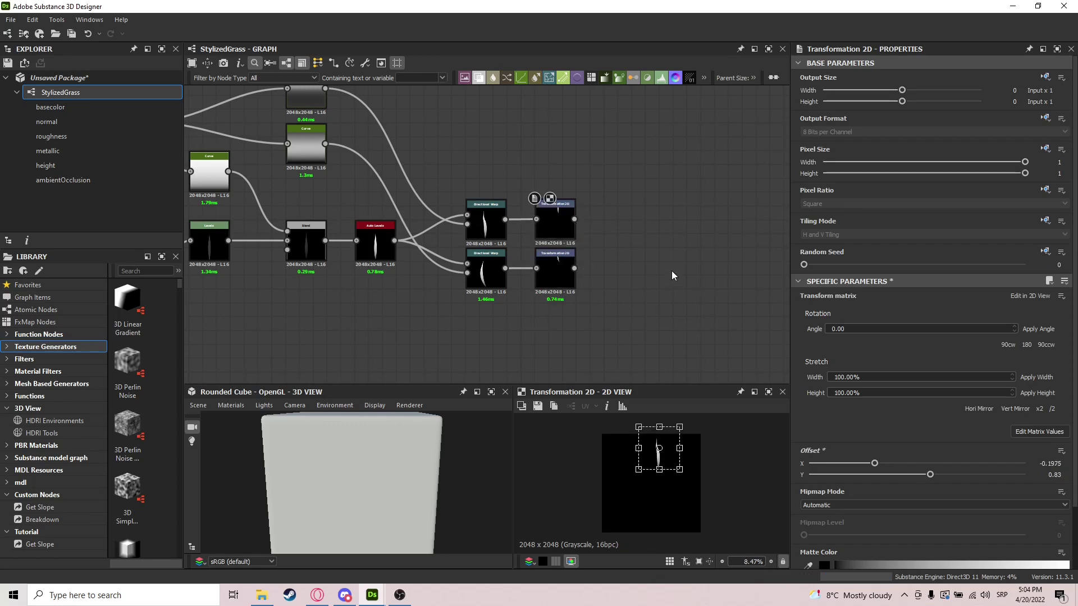
Enclose all the nodes in a frame titled "Base Grass Blade Shape"
scroll(685, 240, down, 2)
mouse_move(685, 236)
middle_down()
mouse_move(760, 222)
mouse_move(761, 187)
mouse_move(689, 224)
middle_up()
scroll(742, 197, down, 1)
drag(710, 122, 233, 328)
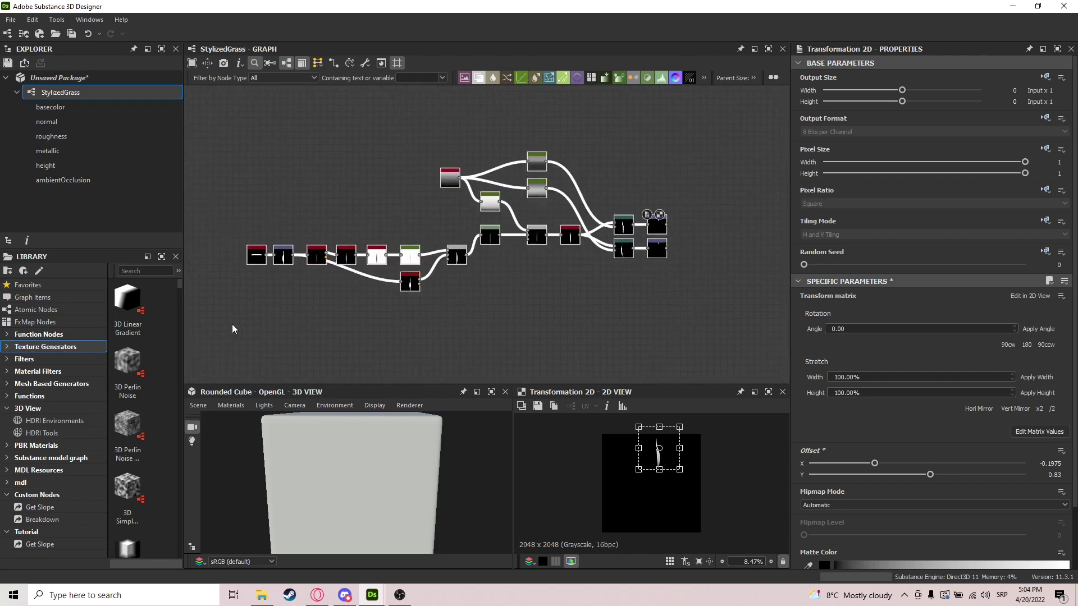
key(space)
text(frame)
key(Return)
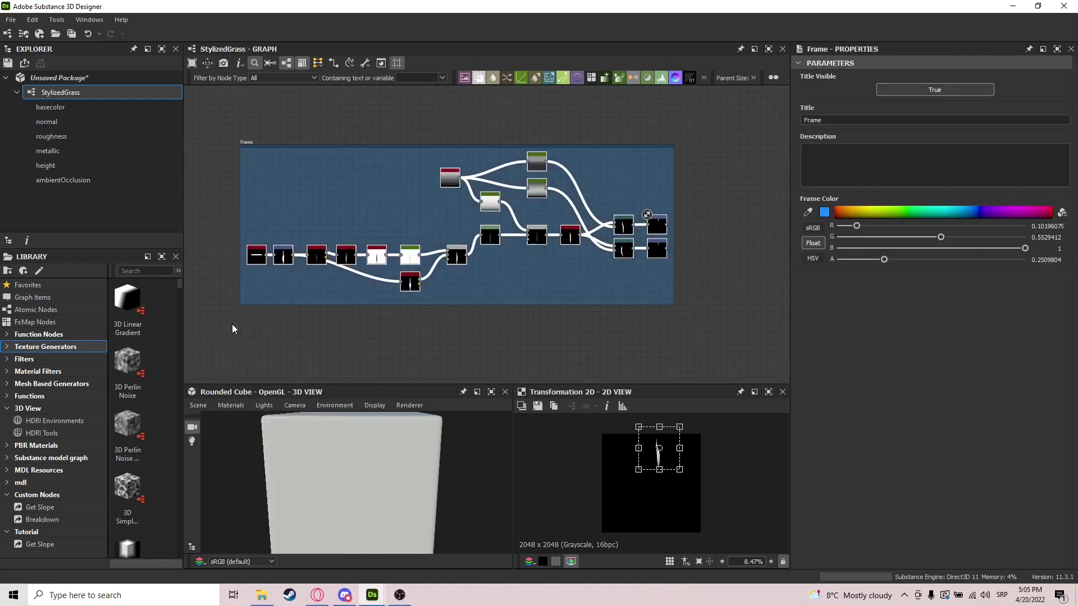
double_click(812, 120)
text(Bas)
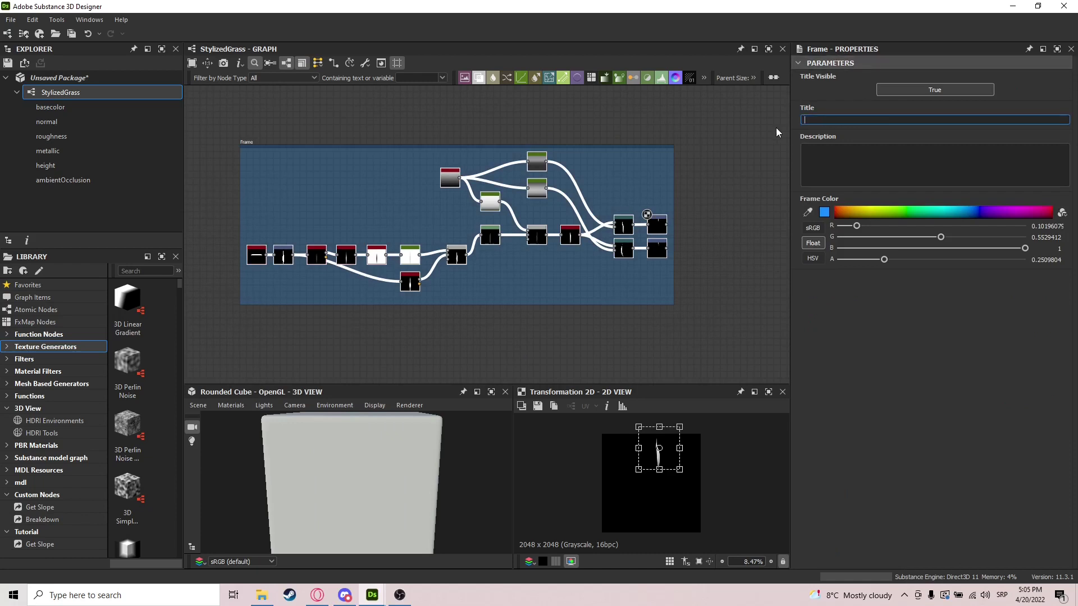
text(e Grass Blade Shape)
key(Return)
Add a Perlin Noise node in the empty area above the frame and set its scale to 5
middle_drag(671, 181, 654, 275)
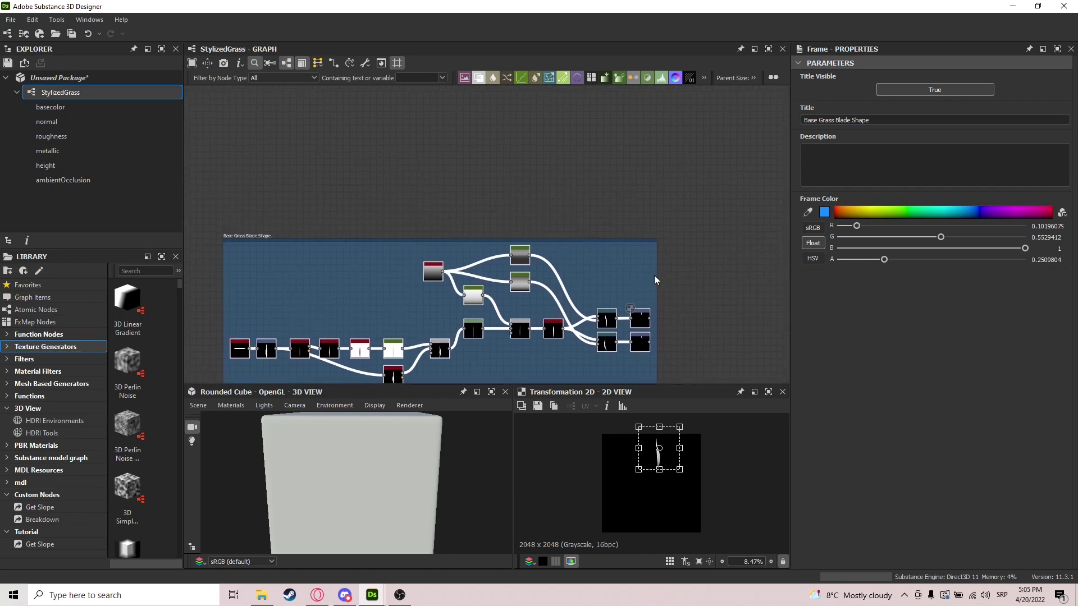
middle_drag(584, 210, 518, 196)
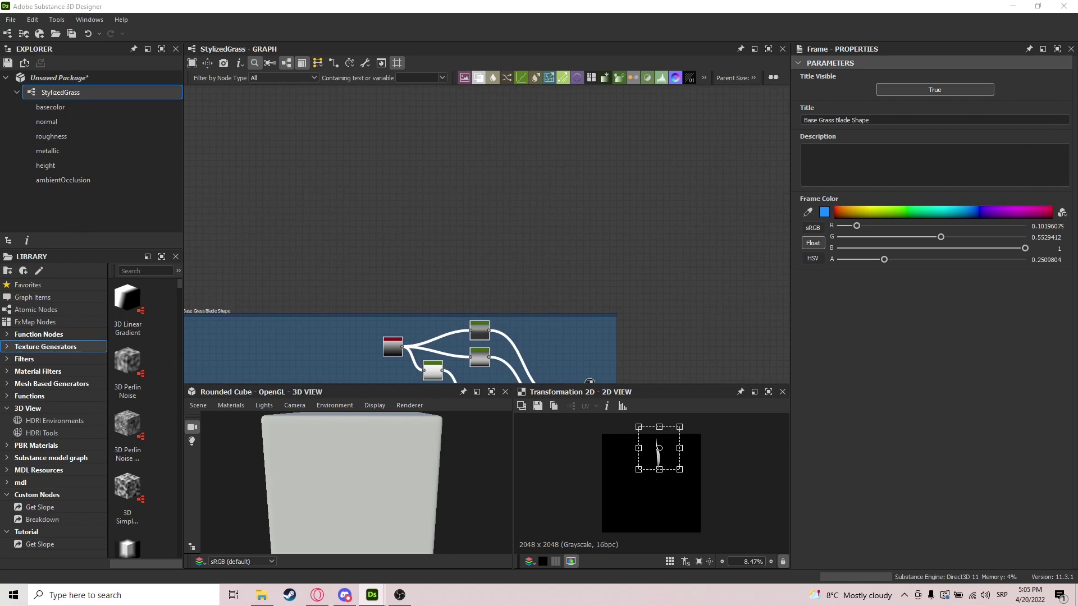
middle_drag(491, 234, 464, 233)
scroll(455, 261, up, 1)
key(space)
text(perli)
key(Return)
scroll(972, 476, down, 5)
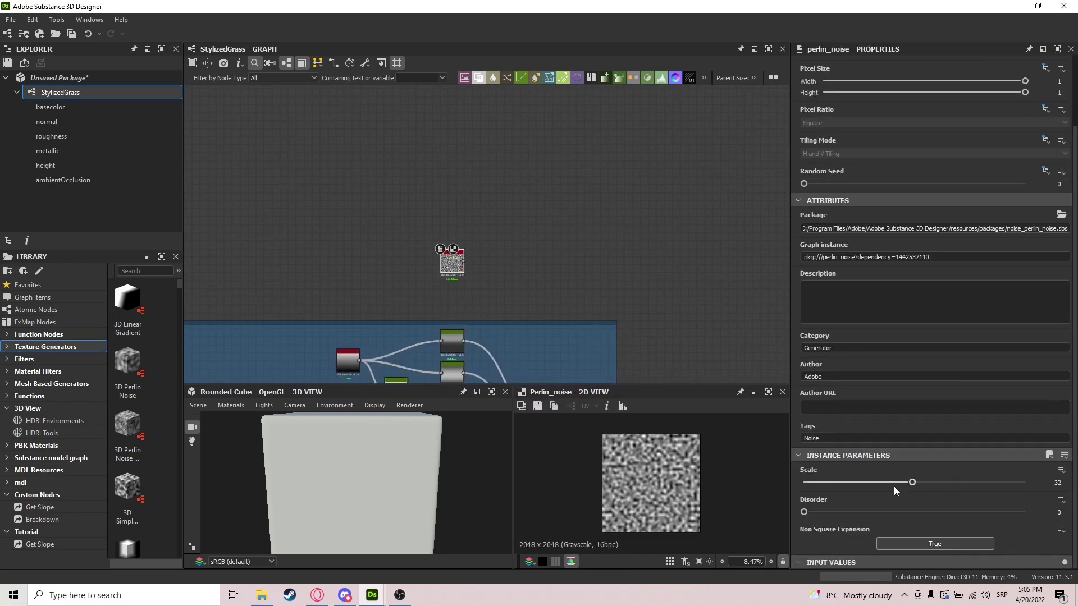
drag(850, 492, 819, 486)
scroll(505, 280, up, 1)
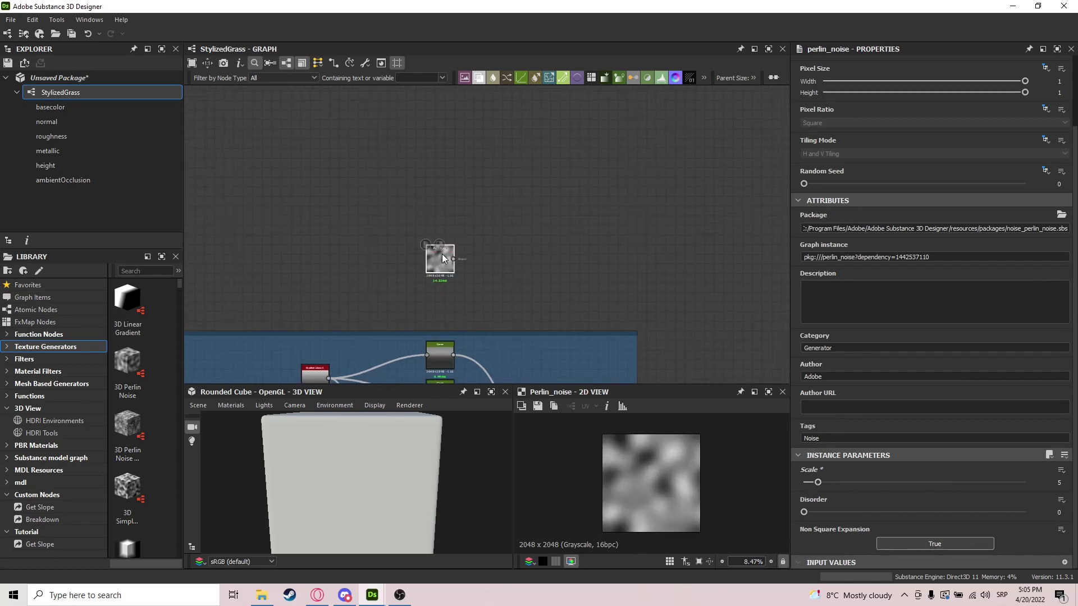
Connect an Auto Levels node to the Perlin Noise and feed its output into both inputs of a new Slope Blur Grayscale
scroll(455, 260, up, 2)
drag(453, 263, 482, 261)
text(autop)
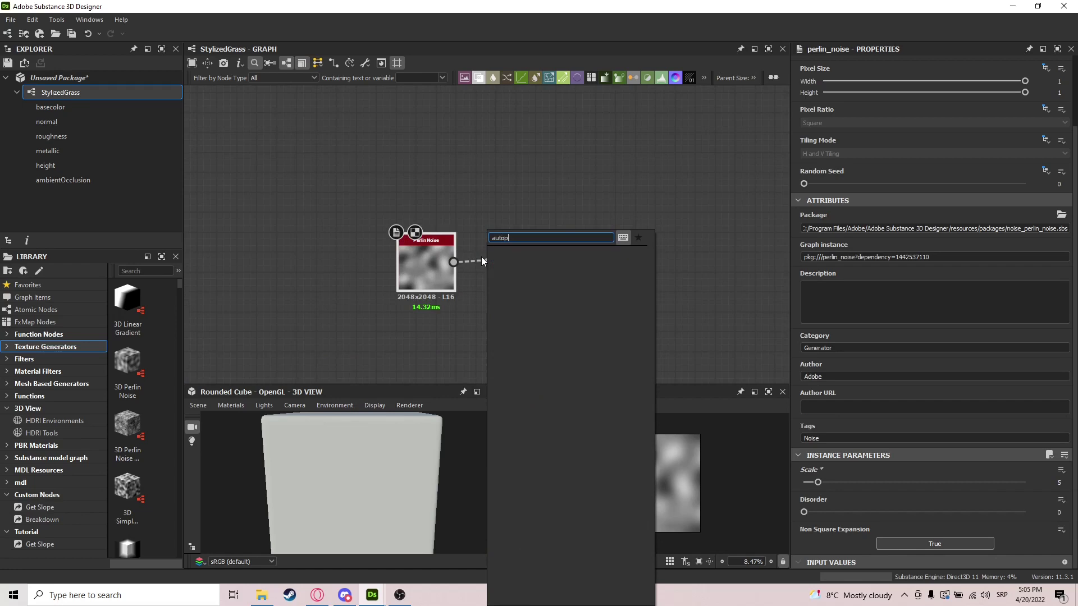
key(Return)
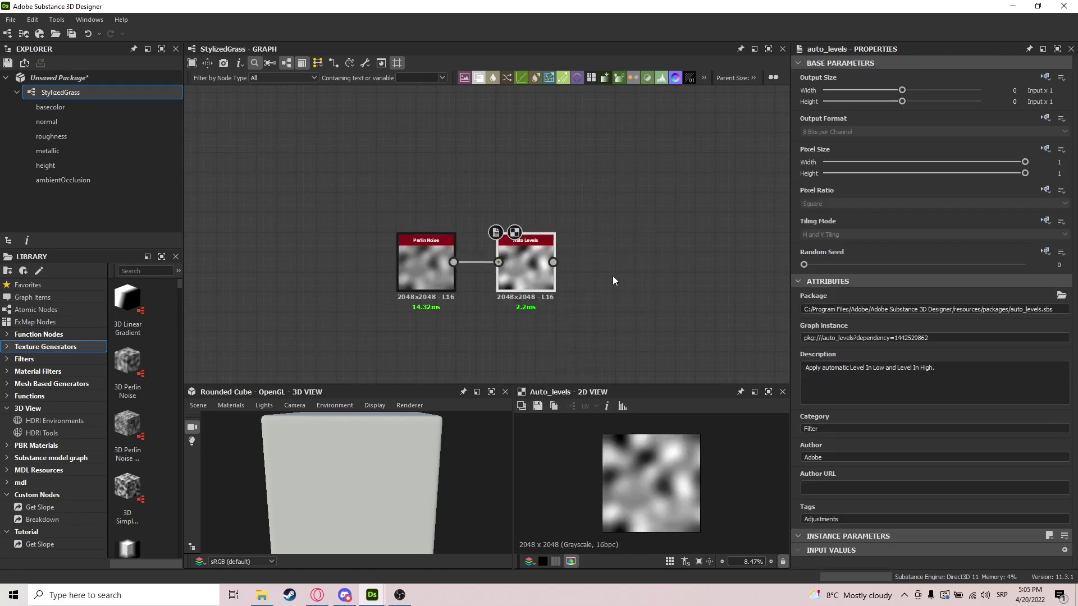
mouse_move(552, 262)
mouse_down()
mouse_move(604, 248)
mouse_move(624, 268)
mouse_move(548, 262)
mouse_up()
text(slope)
key(Return)
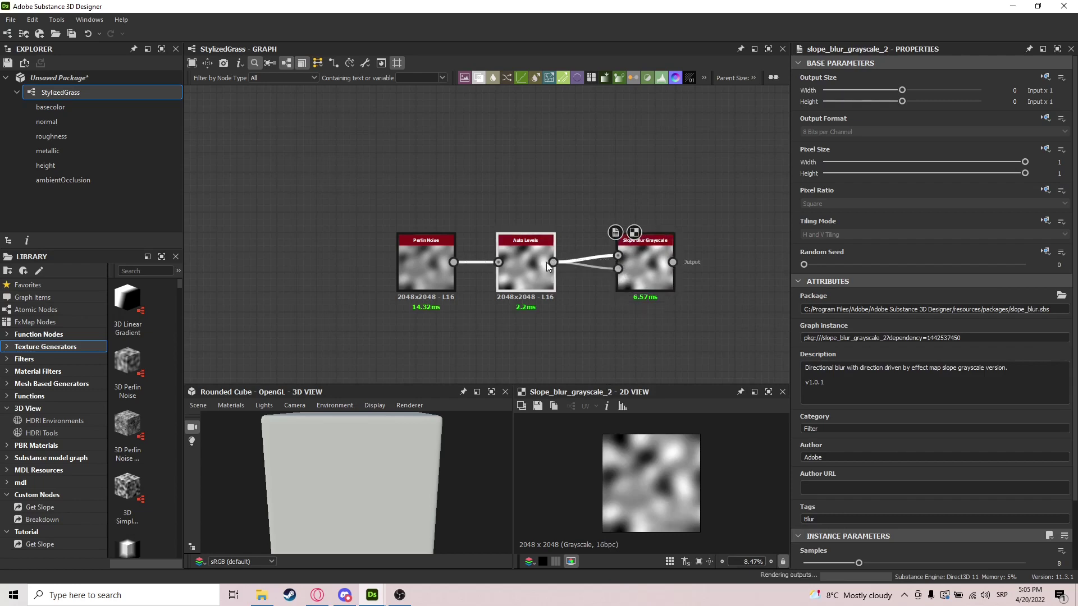
Set the Slope Blur Grayscale to 32 samples, intensity 16 and Min mode
scroll(866, 449, down, 1)
drag(914, 518, 1073, 548)
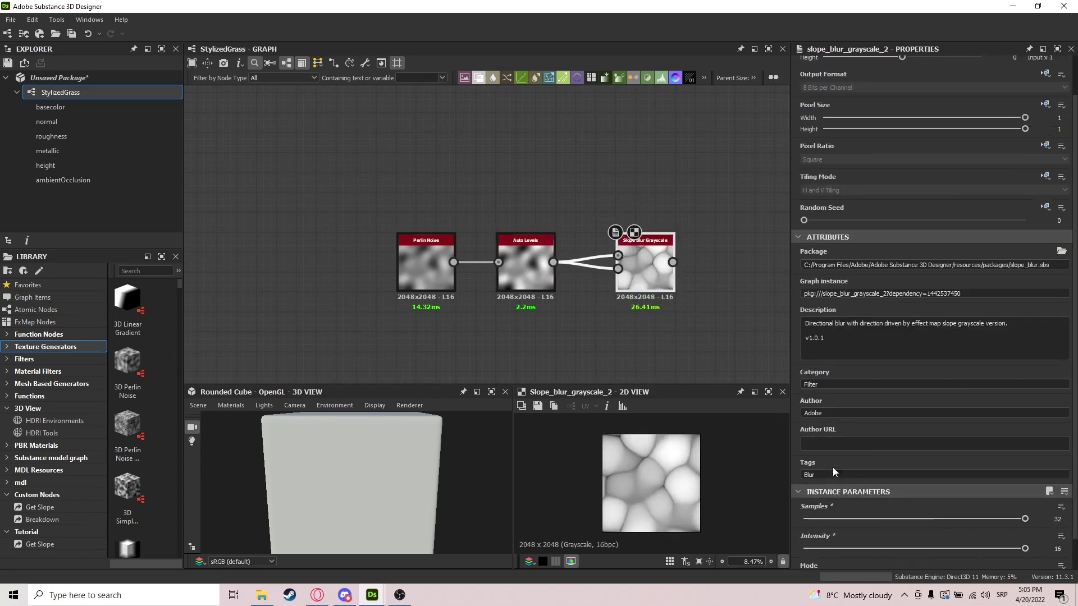
scroll(833, 467, down, 1)
click(821, 545)
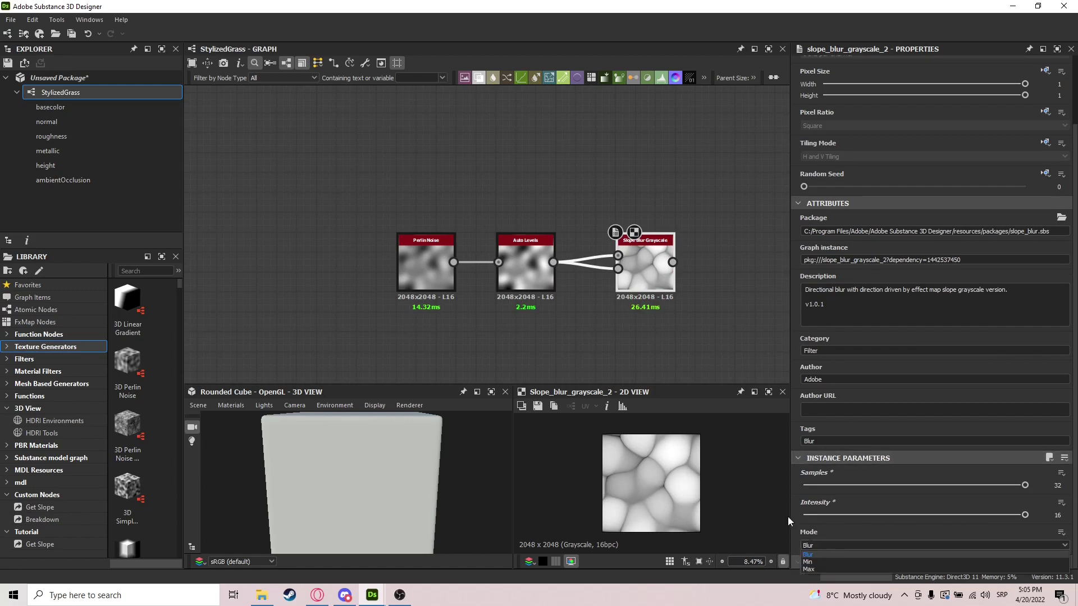
click(830, 562)
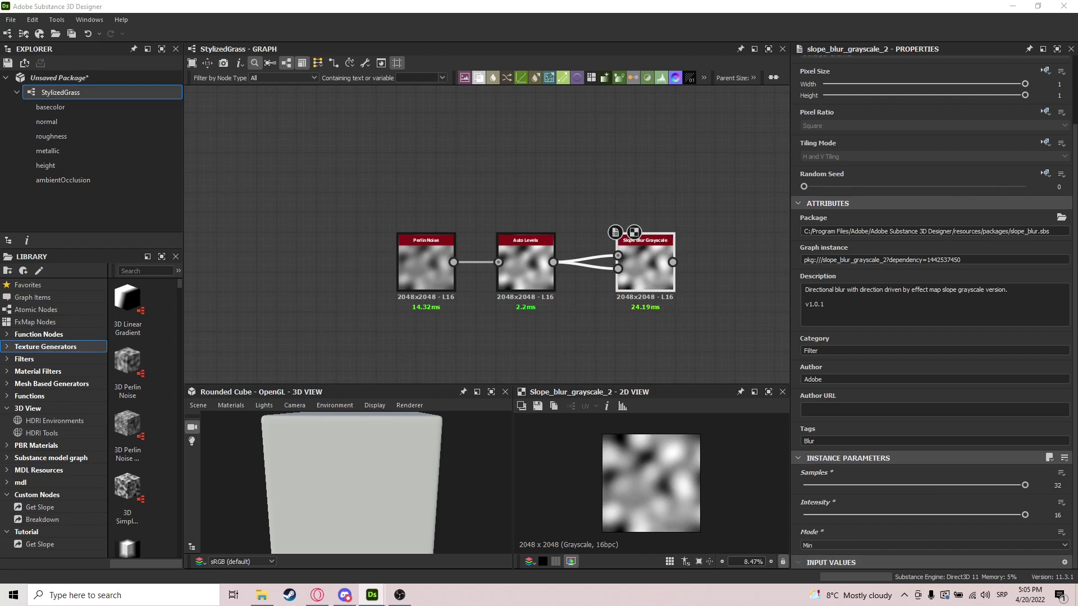
Add a Non Uniform Blur Grayscale node connected to the Slope Blur Grayscale output
middle_drag(625, 242, 503, 255)
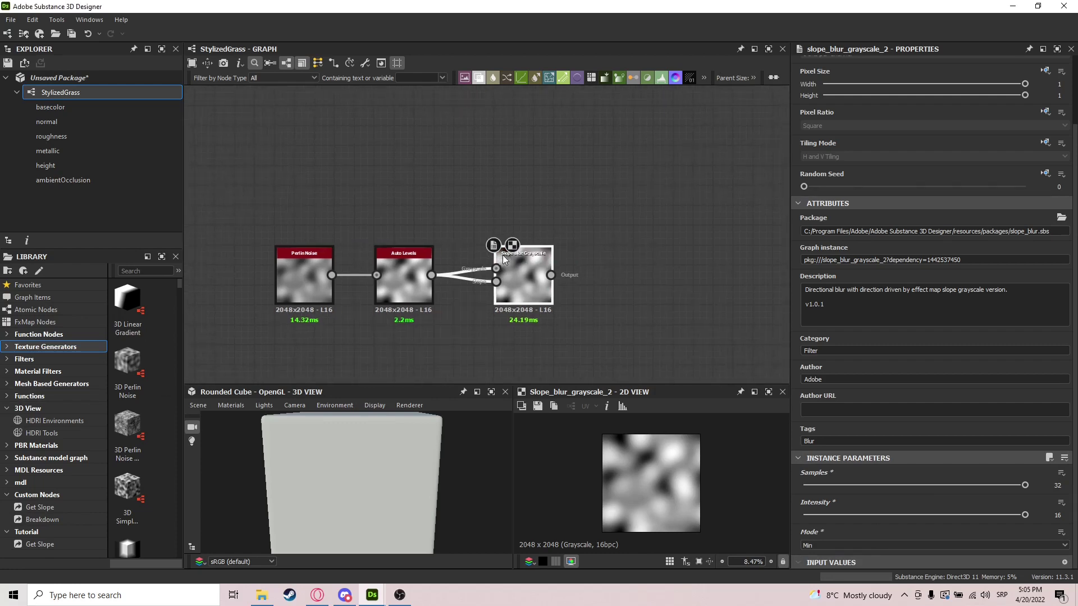
scroll(503, 255, up, 1)
drag(633, 200, 632, 199)
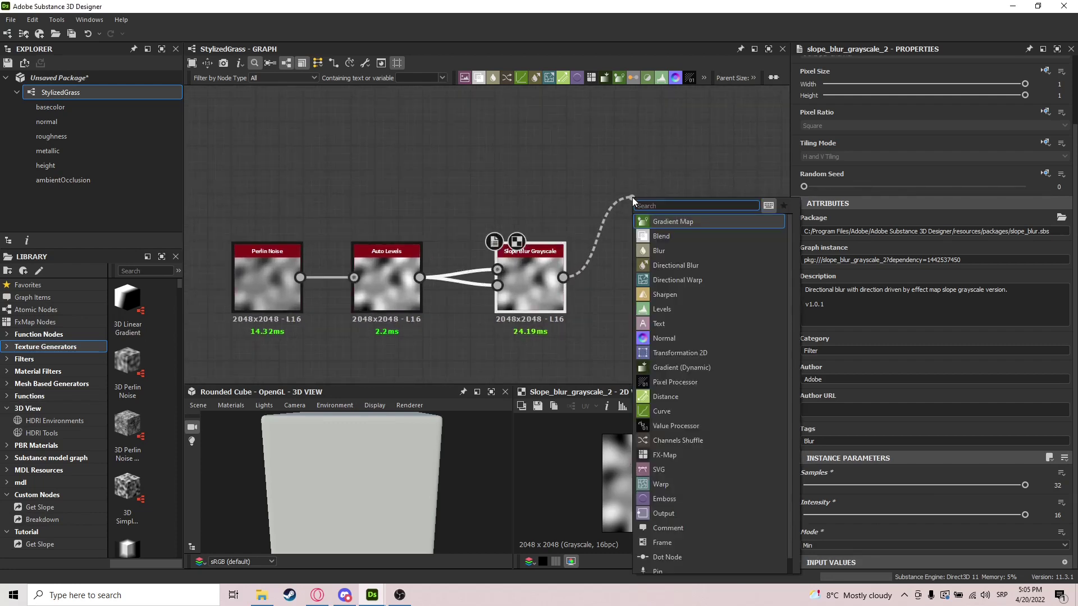
text(non uni)
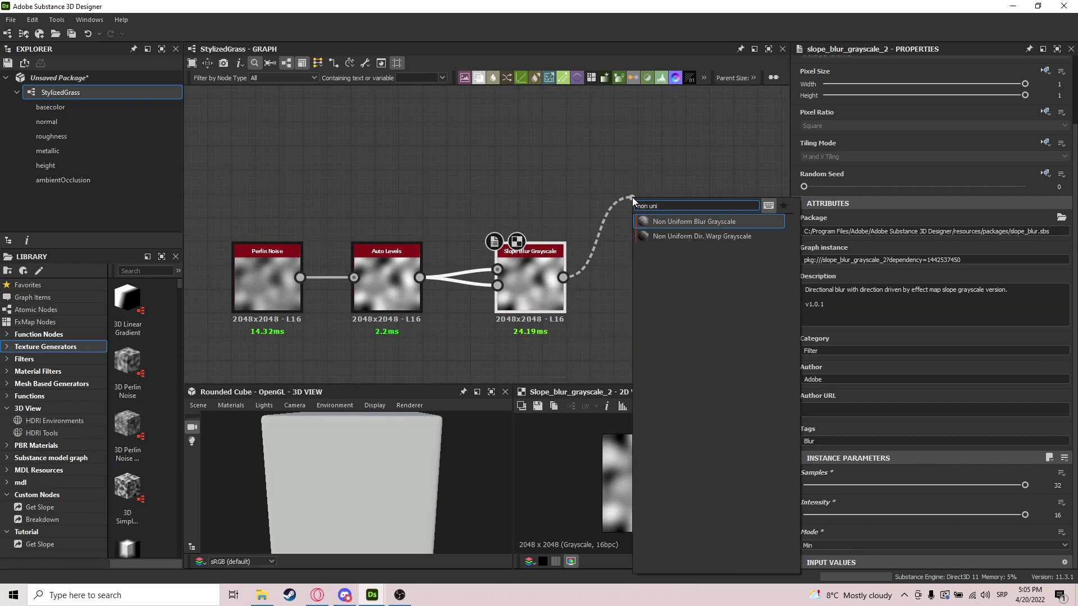
key(Return)
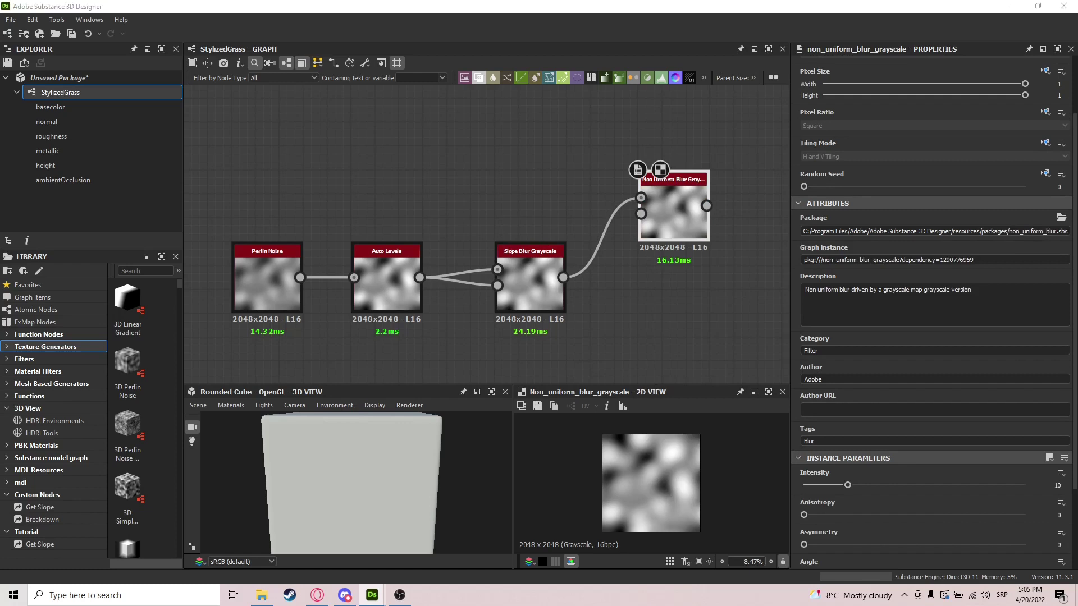
Add a Plasma noise node above the Slope Blur Grayscale and set its scale to 12
middle_drag(460, 173, 477, 194)
key(space)
text(plas)
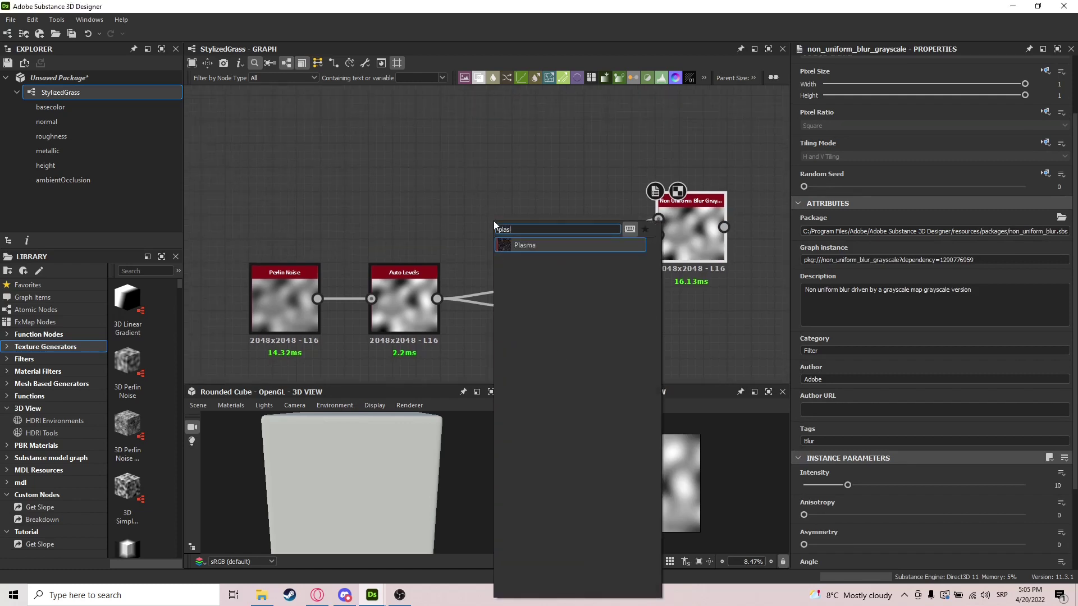
key(Return)
drag(857, 485, 821, 480)
Connect Plasma to the Non Uniform Blur's grayscale input and Slope Blur to its blur map, and move the blur node closer
drag(534, 207, 580, 299)
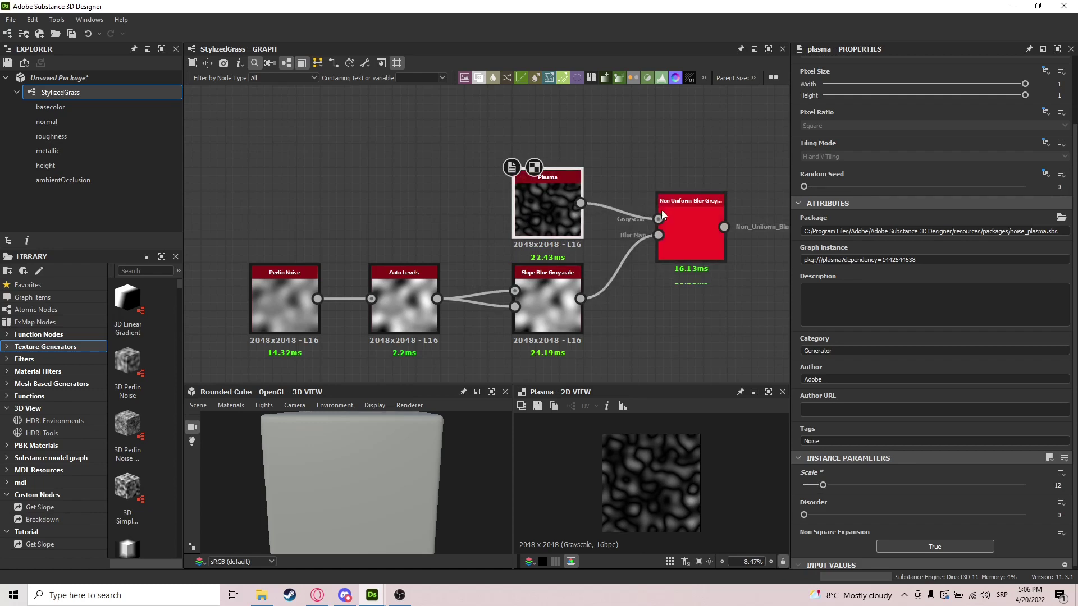
click(551, 300)
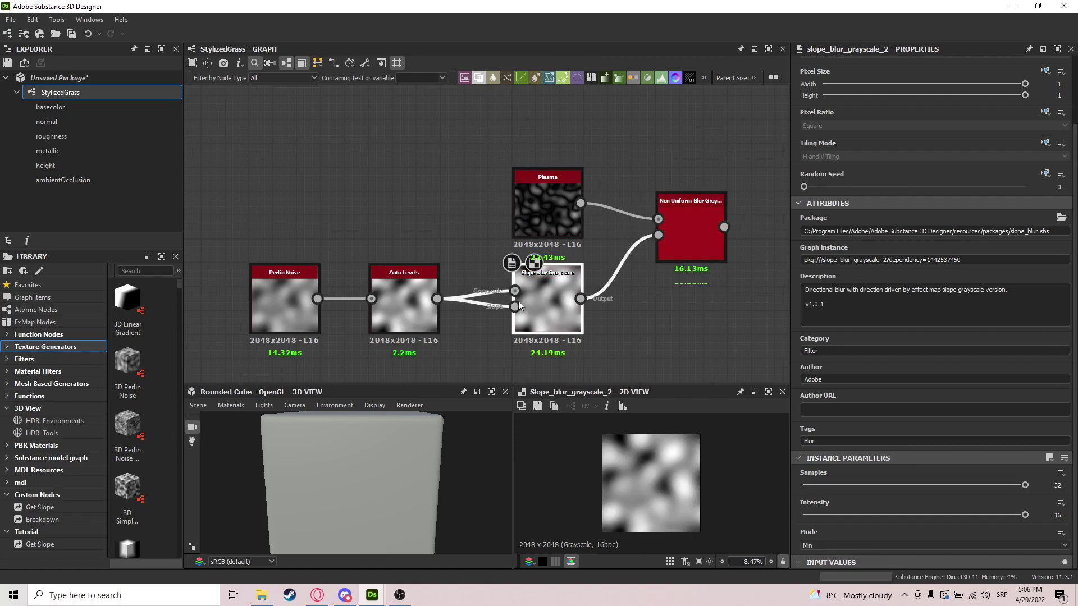
click(535, 208)
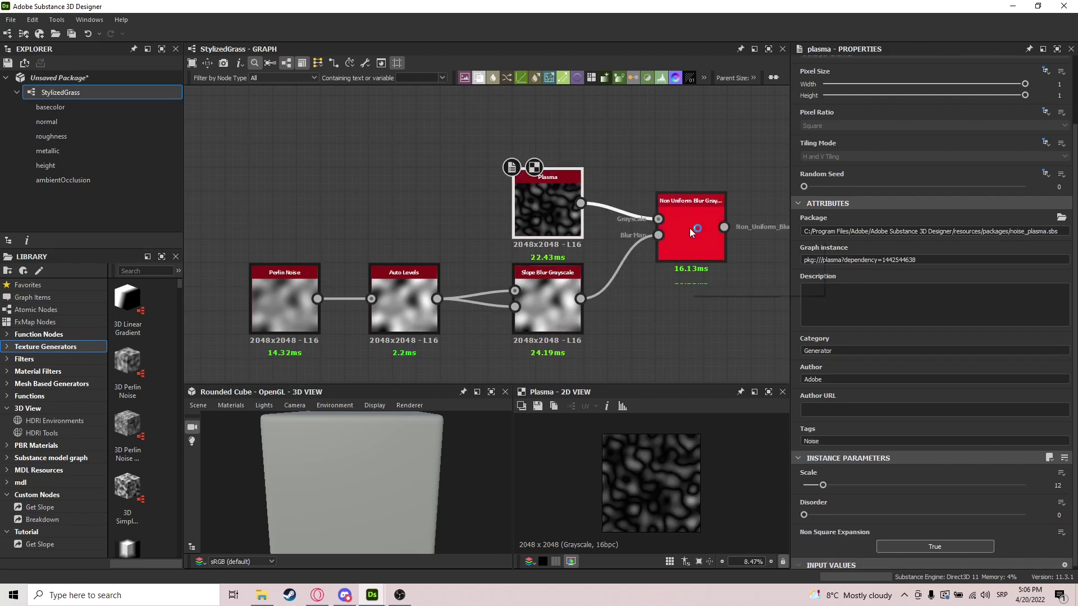
drag(689, 228, 665, 229)
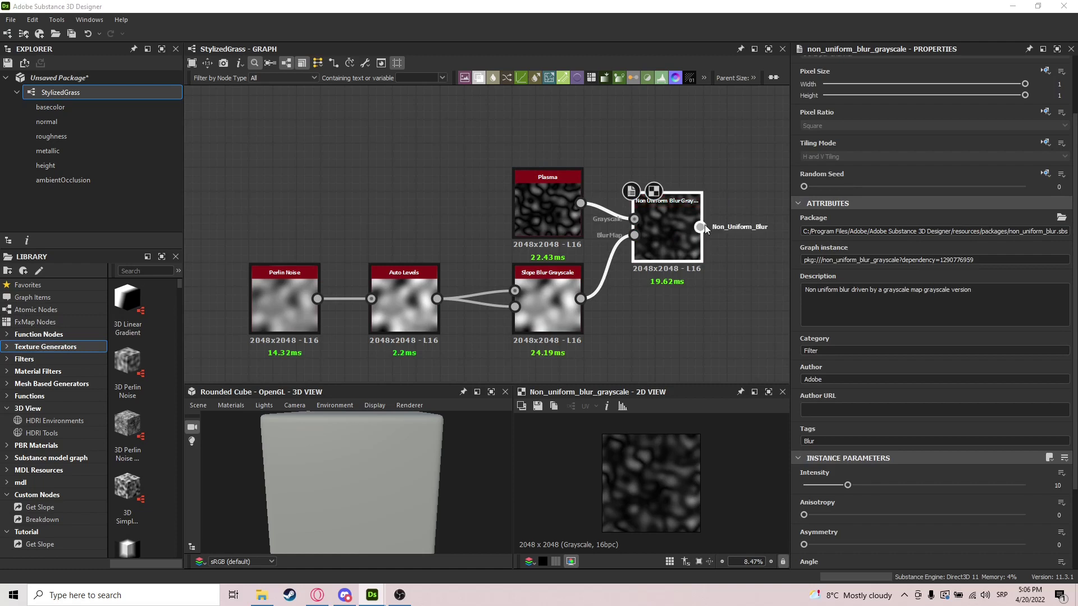
Set the Non Uniform Blur Grayscale to intensity 14, 16 samples and 9 blades
click(1055, 485)
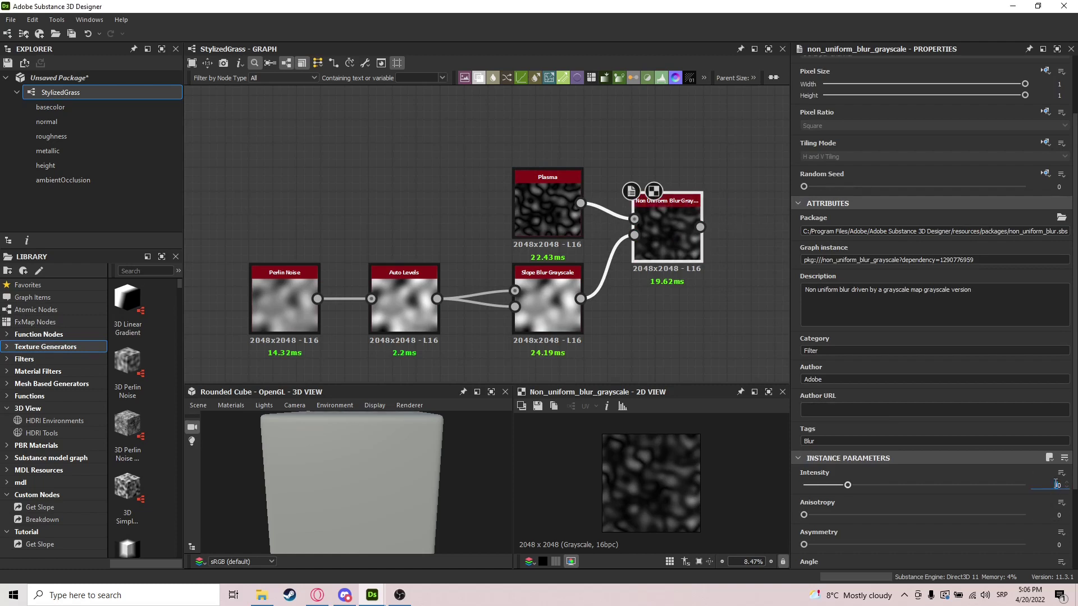
text(14)
scroll(910, 463, down, 3)
drag(925, 516, 1075, 518)
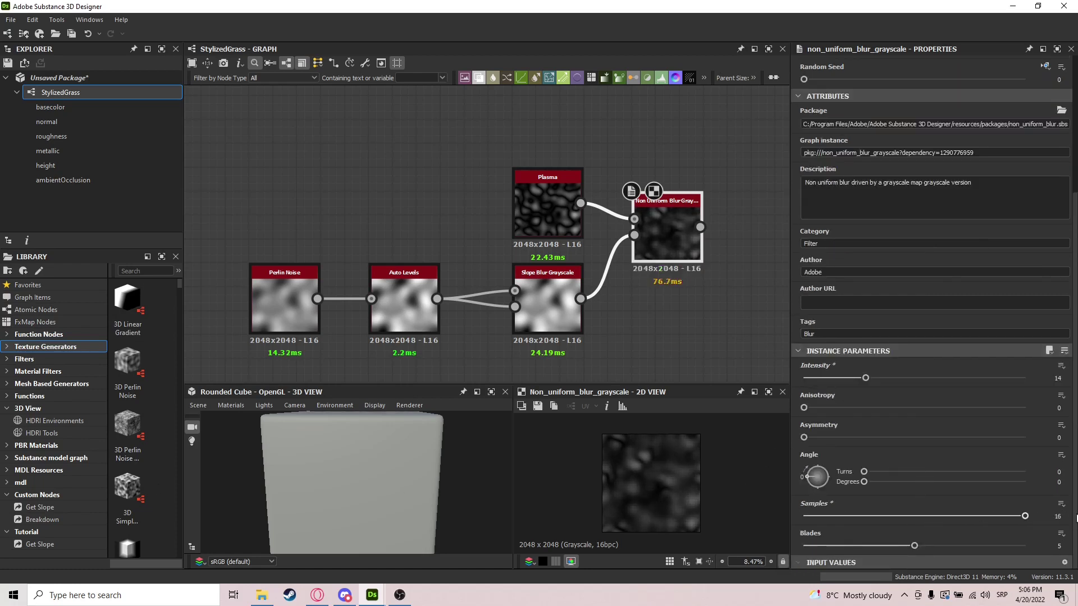
drag(987, 544, 1039, 545)
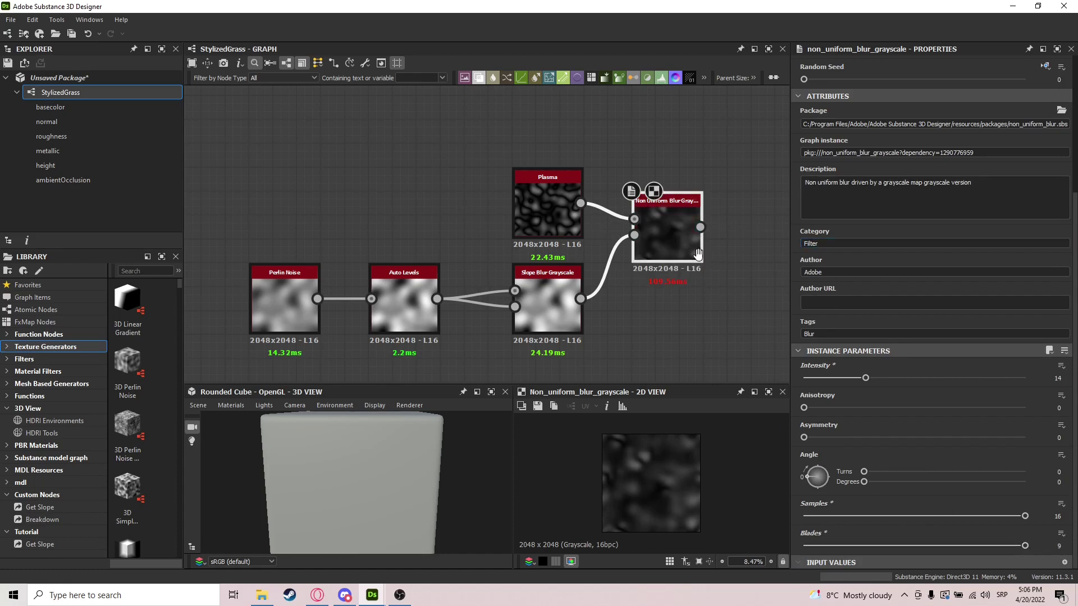
Add an Auto Levels node connected to the Non Uniform Blur Grayscale output
middle_drag(703, 237, 609, 245)
drag(605, 235, 641, 231)
text(aut)
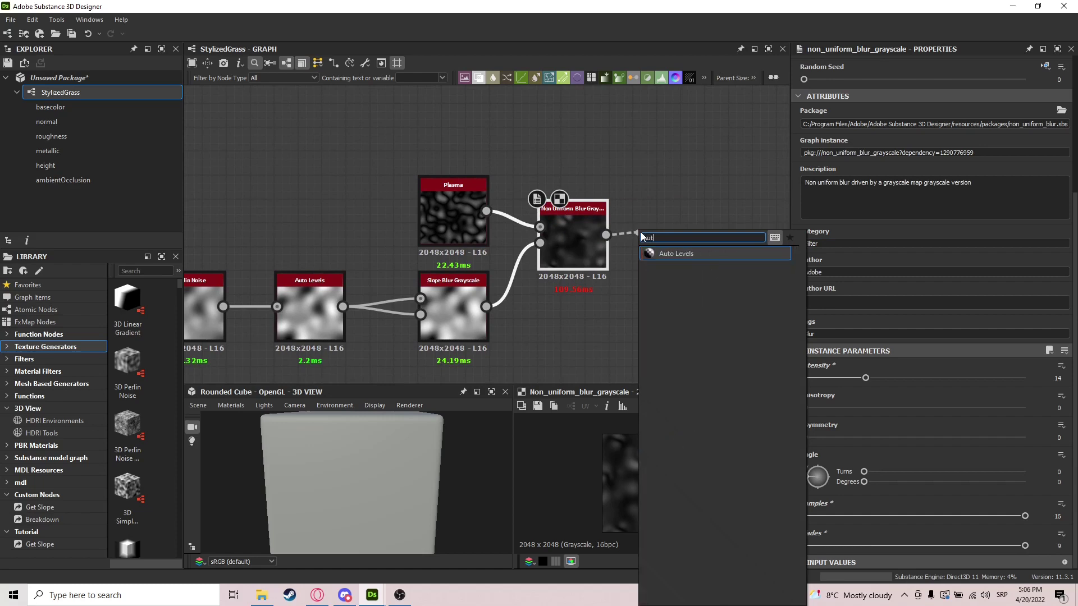
key(Return)
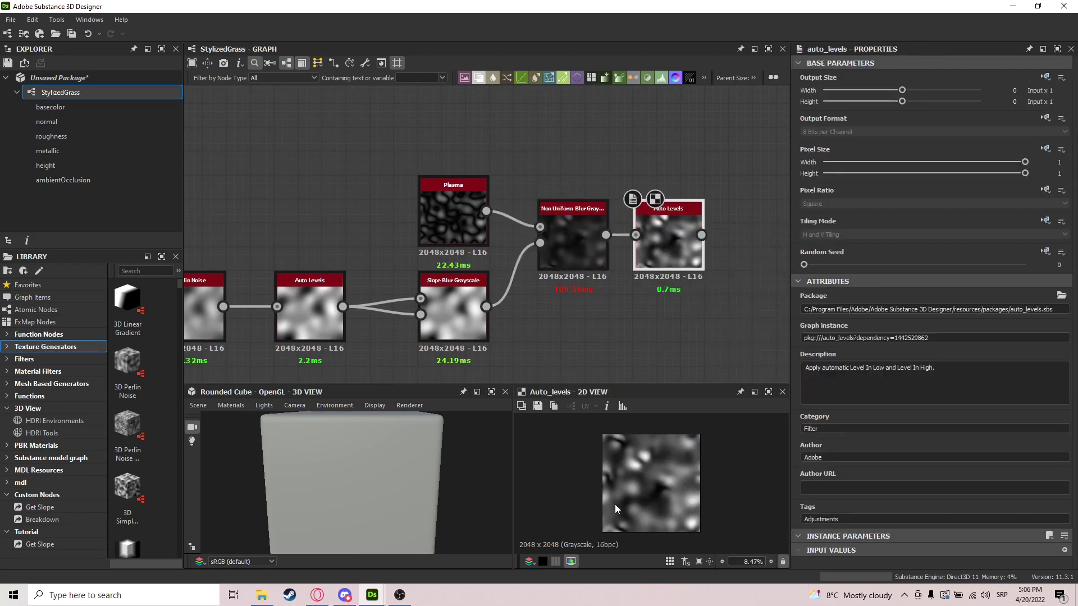
scroll(615, 505, up, 5)
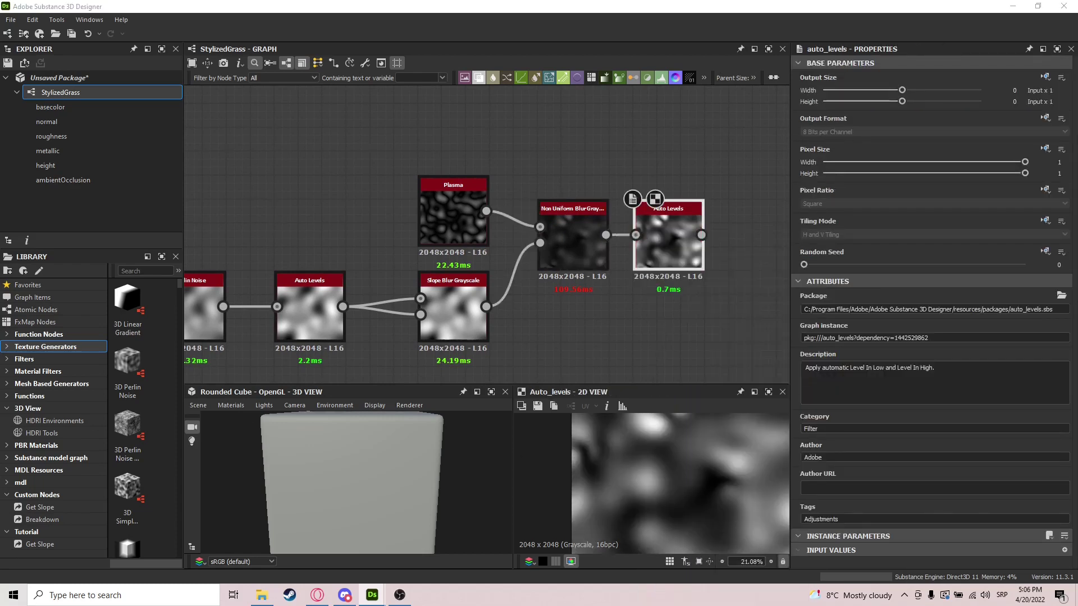
Put the noise nodes, from Perlin Noise and Plasma to the final Auto Levels, in a frame titled "Rotation Mask"
scroll(691, 254, down, 4)
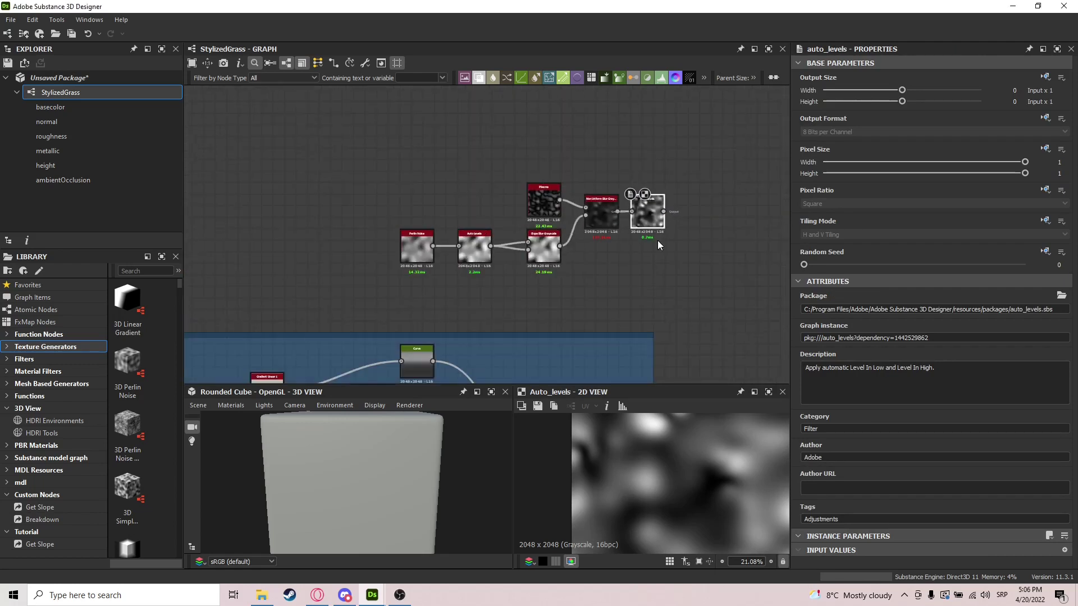
drag(654, 215, 638, 228)
key(space)
click(678, 249)
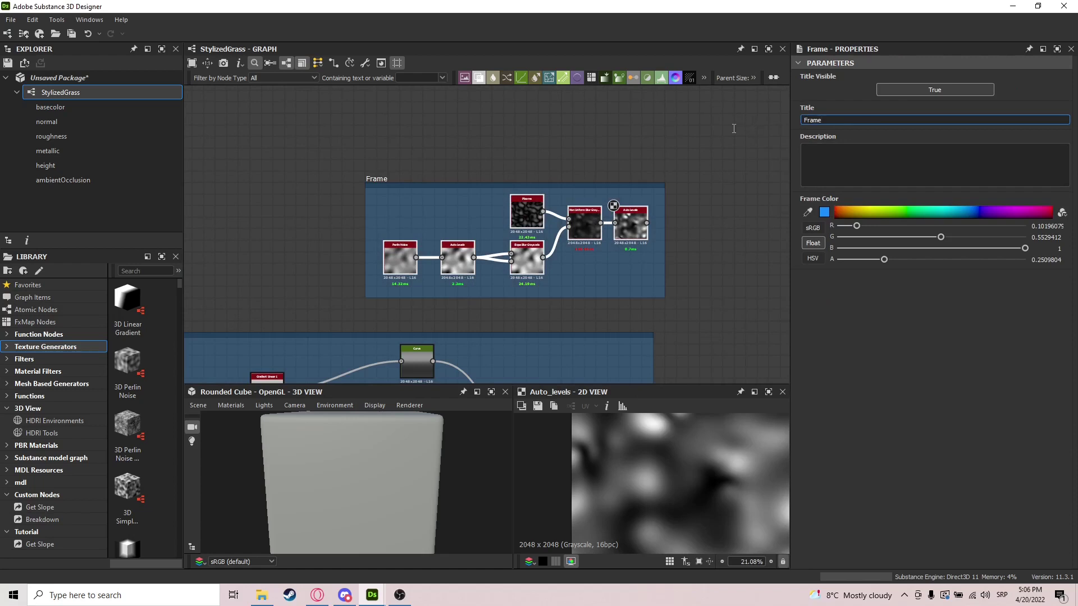
drag(828, 120, 783, 124)
key(BackSpace)
text(Rotation Mask)
key(Return)
Add a Tile Sampler between the frames and the Blend node, duplicate it, and stack the two samplers vertically
scroll(566, 258, down, 5)
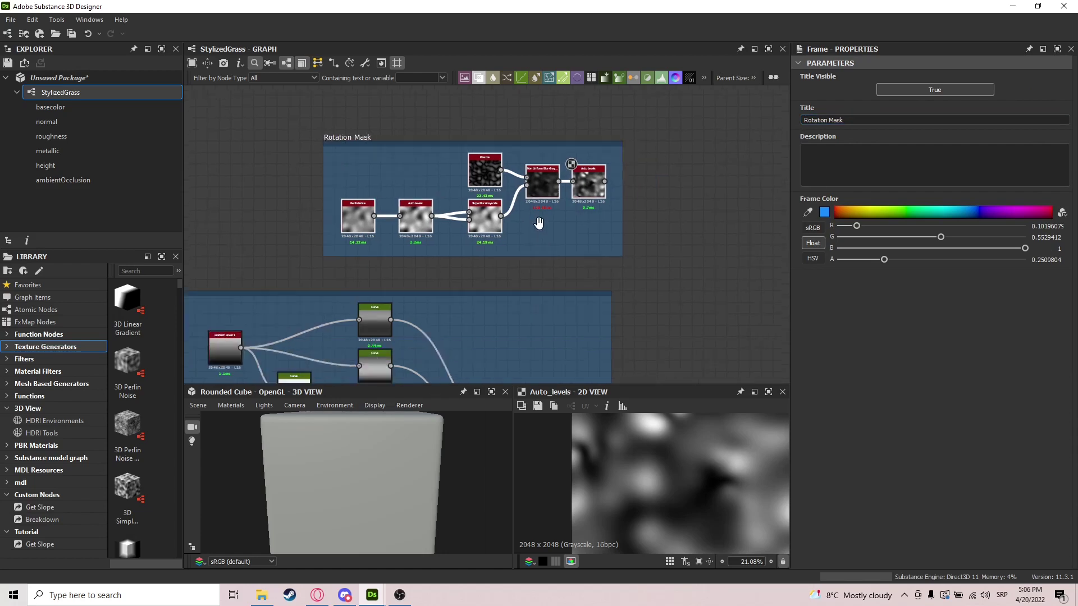
scroll(517, 202, up, 1)
key(space)
text(tile sampler)
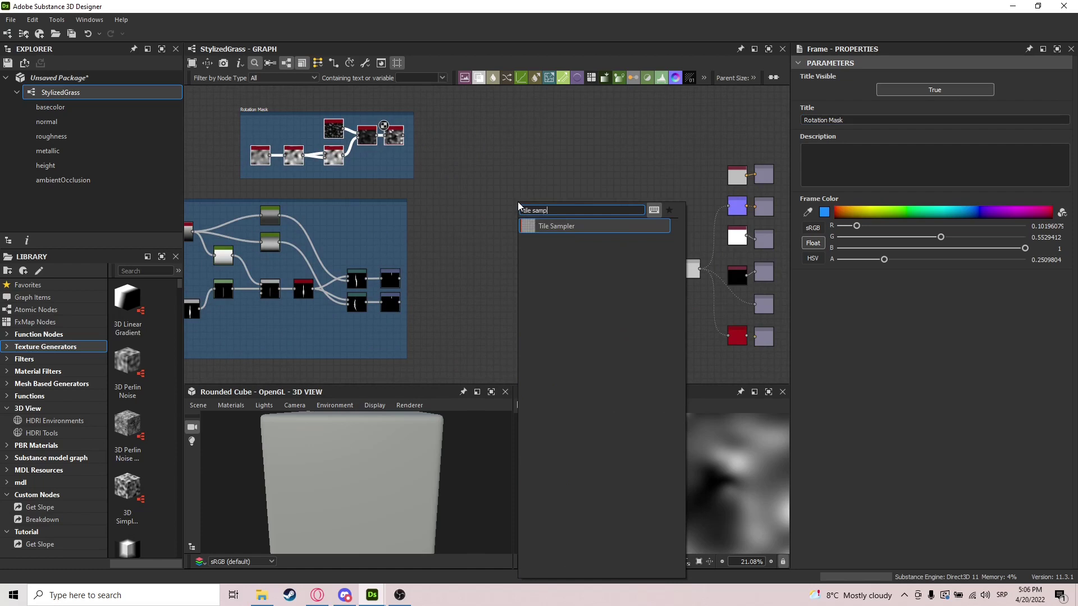
key(Return)
drag(428, 148, 569, 194)
scroll(582, 250, up, 3)
alt+click(593, 210)
key(ctrl+d)
drag(487, 214, 565, 264)
drag(574, 186, 562, 190)
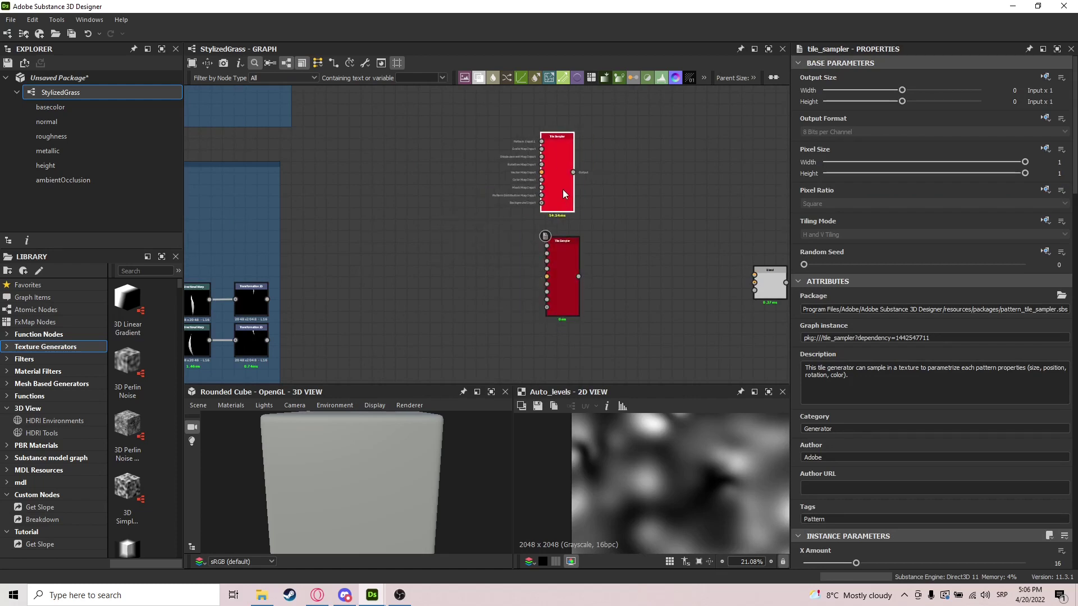
Set the lower Tile Sampler's pattern to Pattern Input with 2 pattern inputs
middle_drag(416, 295, 401, 259)
middle_drag(341, 303, 371, 284)
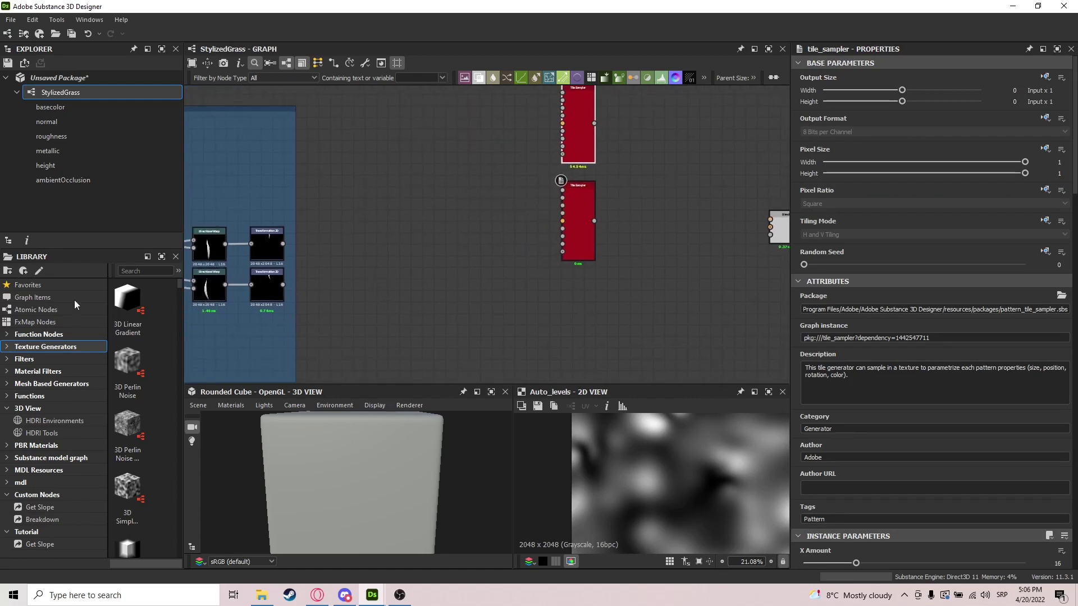
double_click(588, 210)
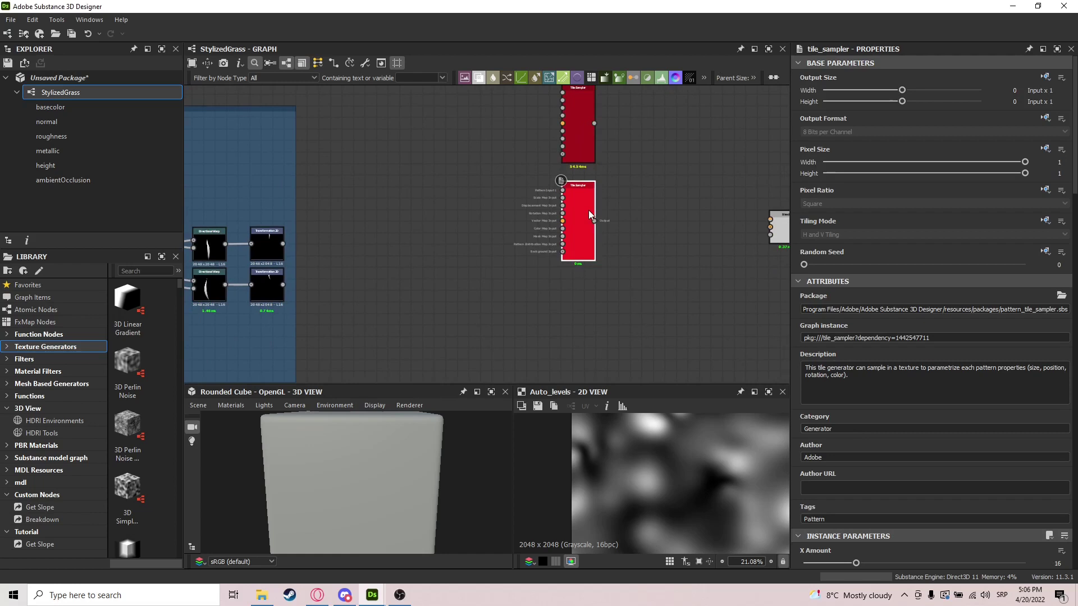
scroll(934, 464, down, 5)
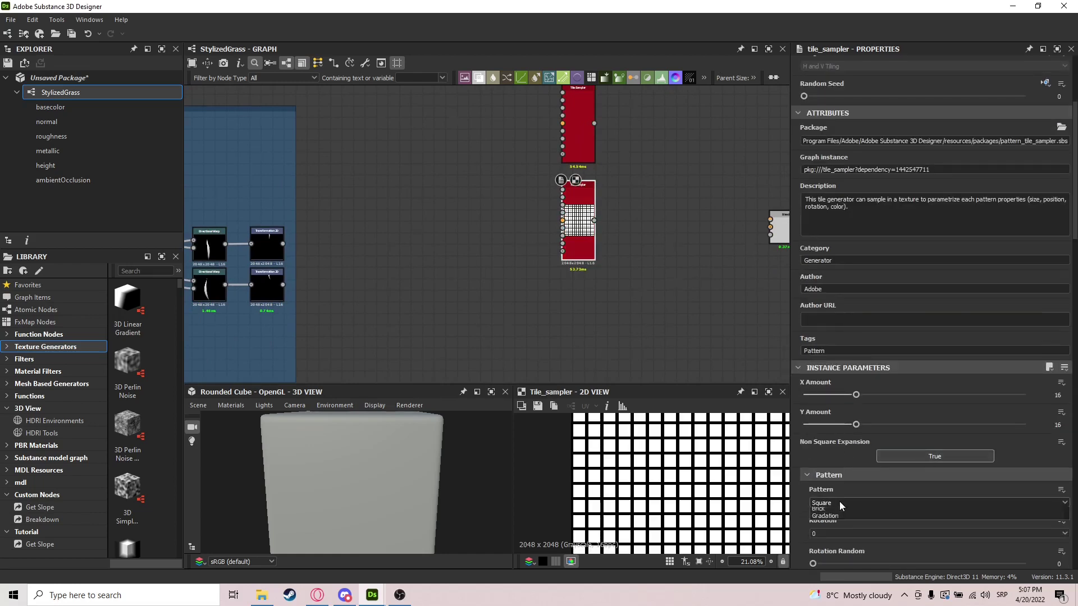
click(837, 503)
click(834, 512)
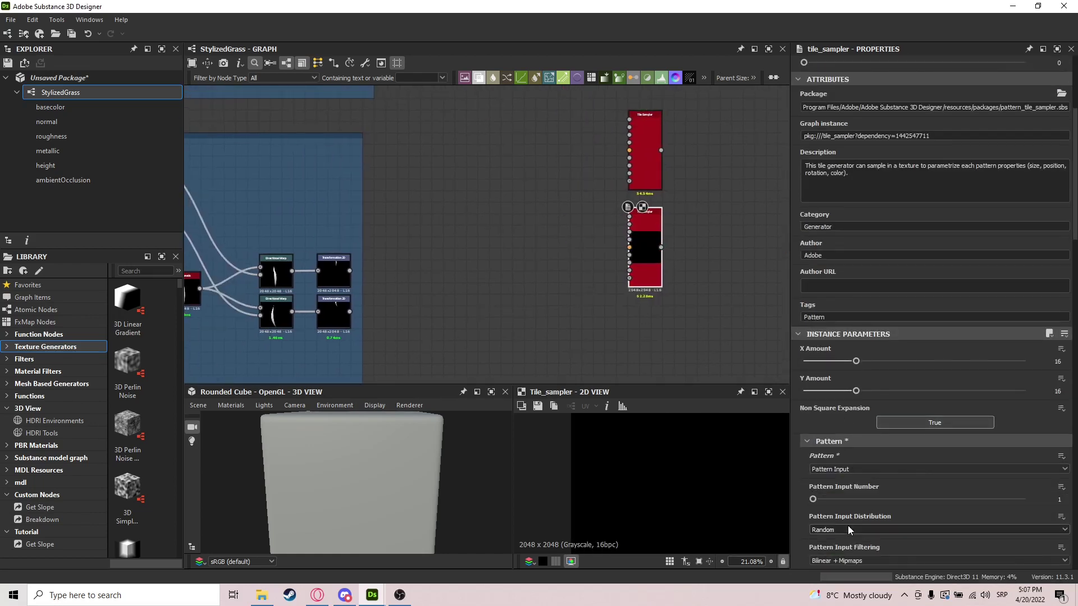
click(833, 499)
Connect the two Transformation 2D grass blades to the lower Tile Sampler's first and second pattern inputs
scroll(348, 275, up, 1)
drag(349, 269, 687, 202)
drag(350, 319, 686, 209)
scroll(719, 258, up, 1)
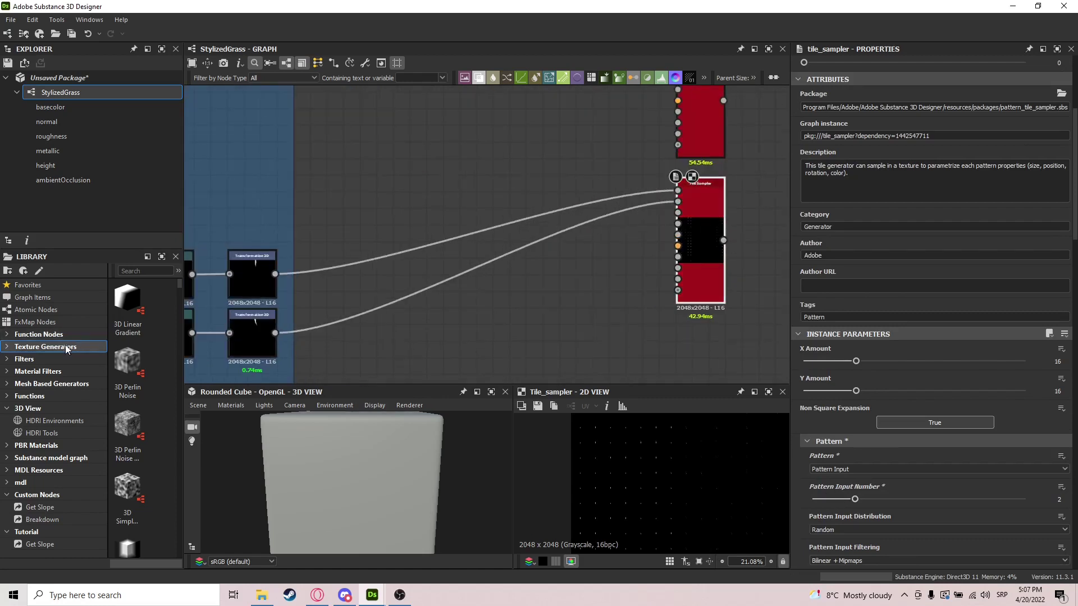
Connect the Rotation Mask frame's final Auto Levels to the lower Tile Sampler's Rotation Map Input
middle_drag(529, 201, 584, 285)
scroll(584, 286, down, 6)
scroll(480, 179, up, 3)
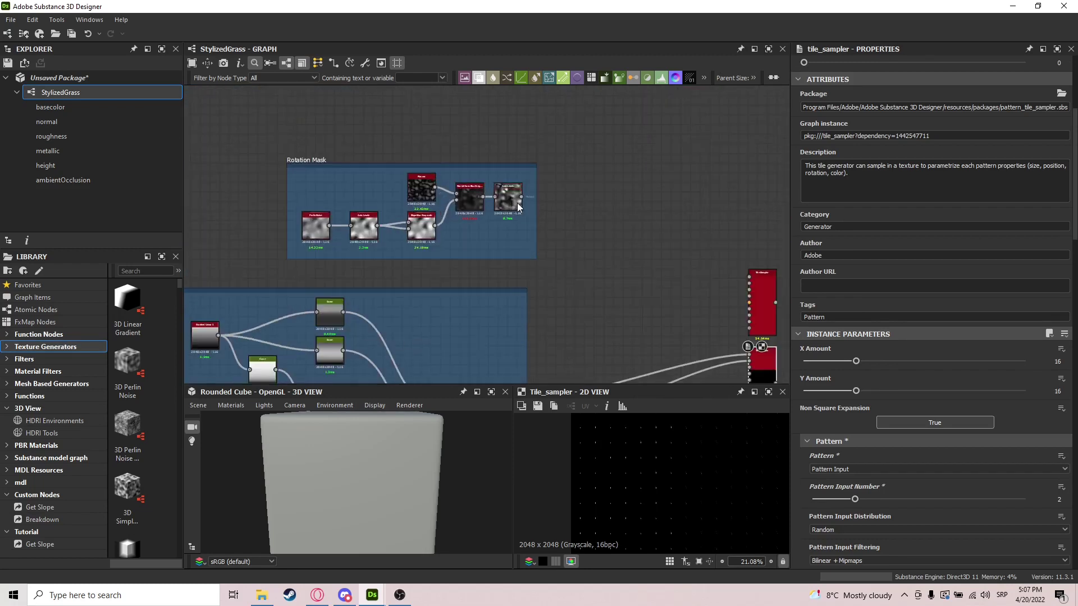
scroll(517, 203, down, 3)
scroll(676, 283, up, 6)
scroll(617, 317, up, 1)
click(606, 307)
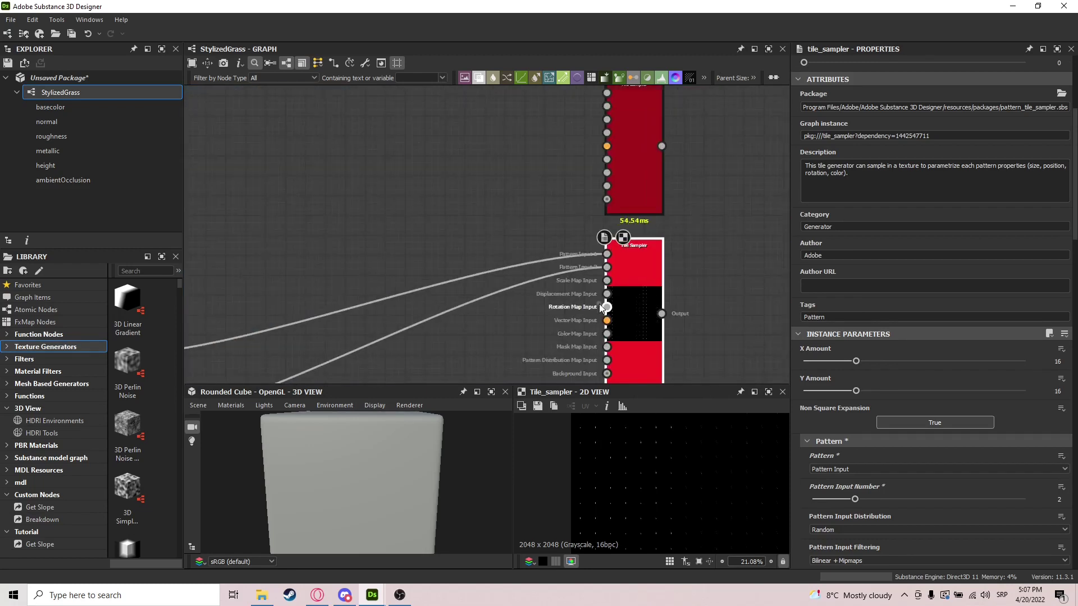
scroll(457, 251, down, 4)
drag(338, 153, 317, 133)
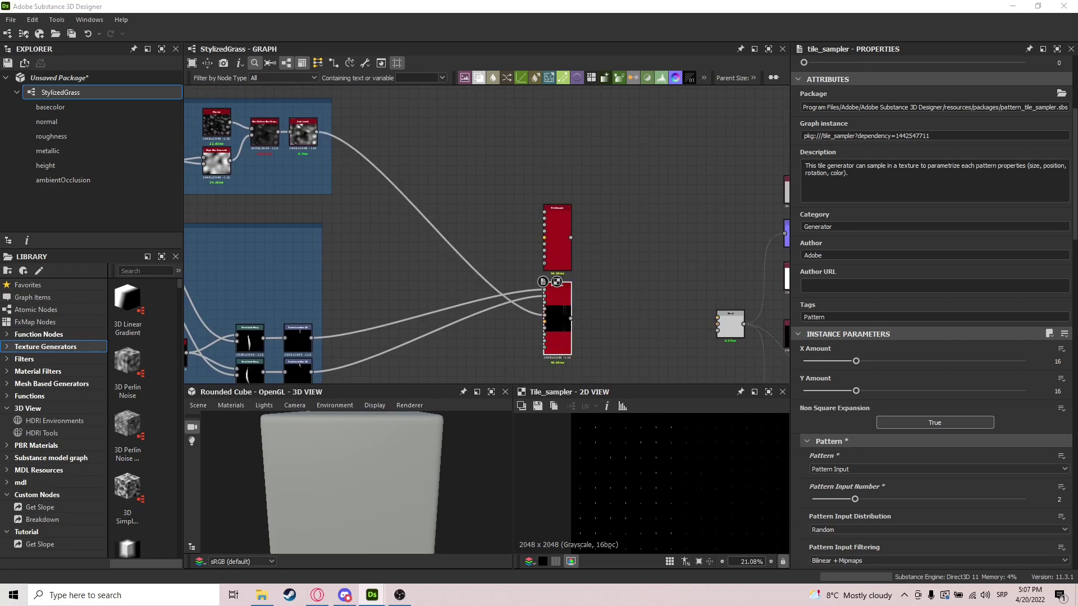
Set the lower Tile Sampler's X Amount and Y Amount to 100
click(1070, 361)
double_click(1067, 361)
text(100)
key(Tab)
text(100)
key(Return)
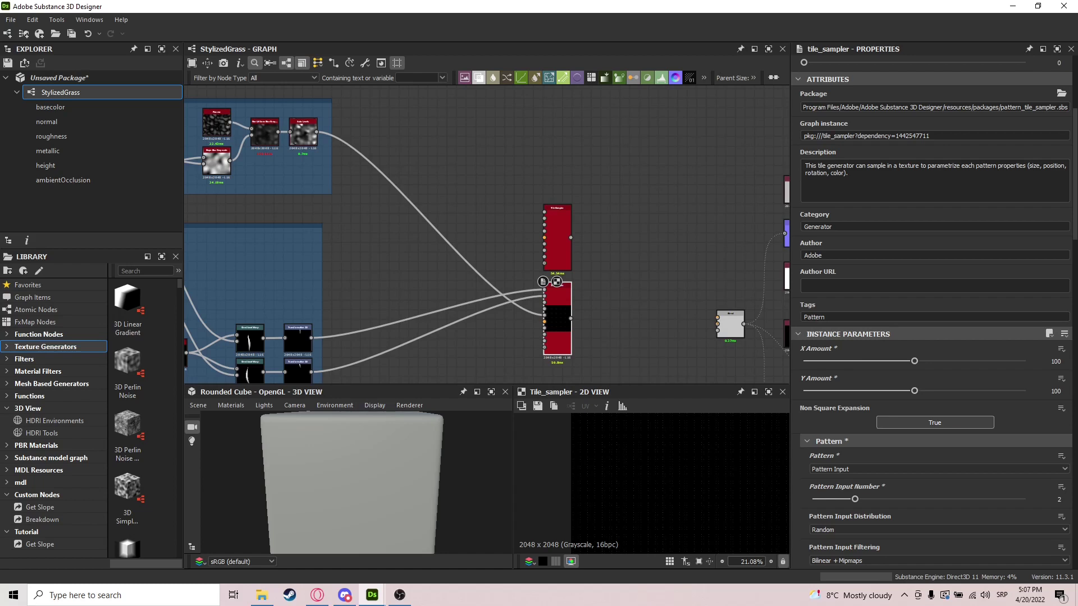
Set the lower Tile Sampler's pattern Scale to 11
scroll(1031, 450, down, 10)
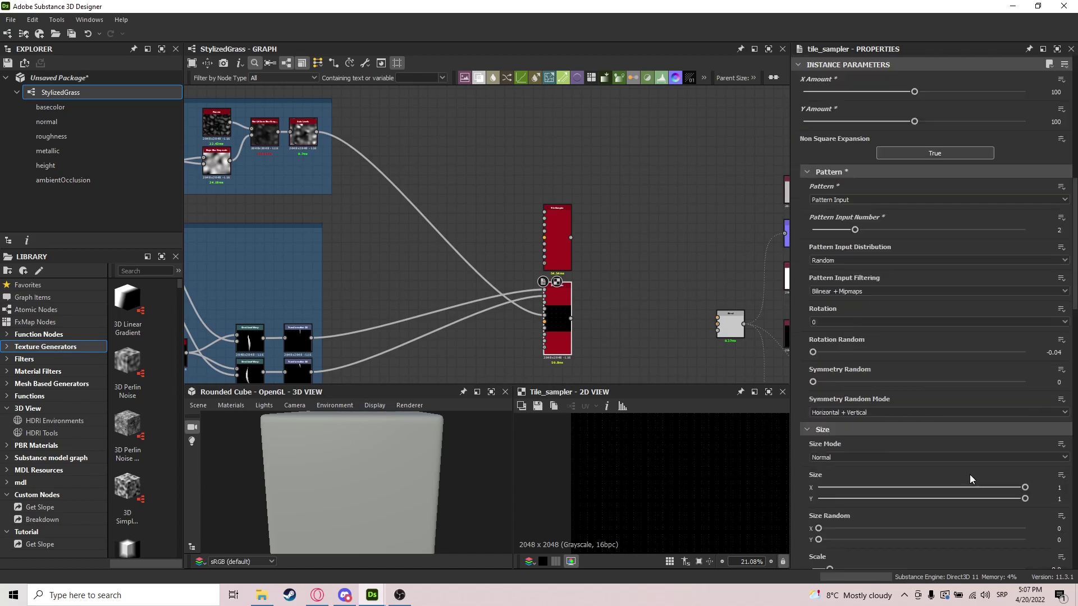
double_click(1057, 434)
text(11)
key(Return)
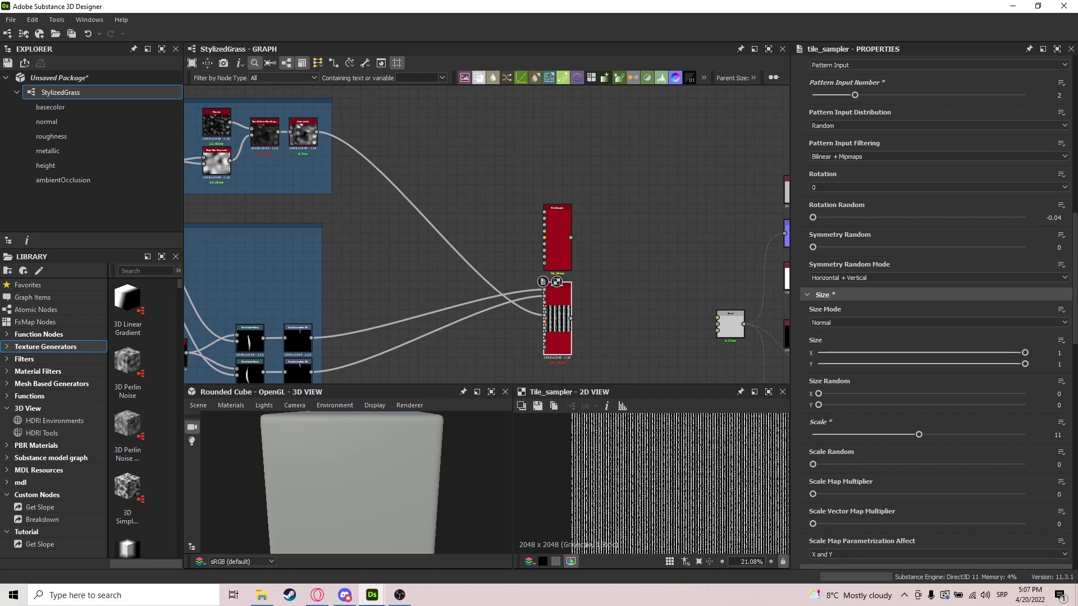
Set the lower Tile Sampler's Position Random to 0.3 and its Offset to 0.5
scroll(932, 450, down, 3)
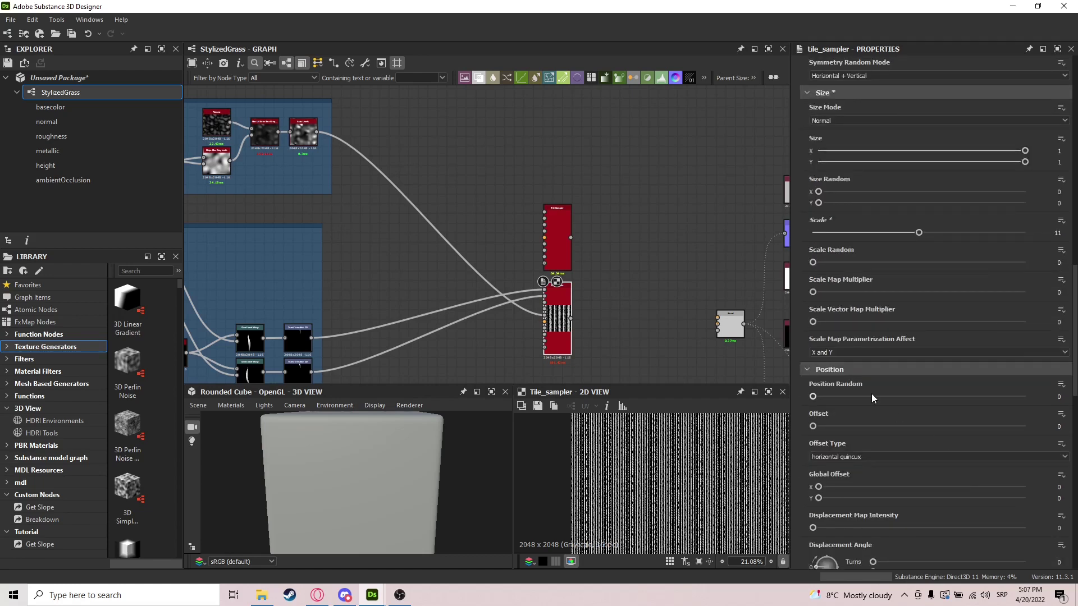
double_click(1059, 396)
text(0.3)
key(Return)
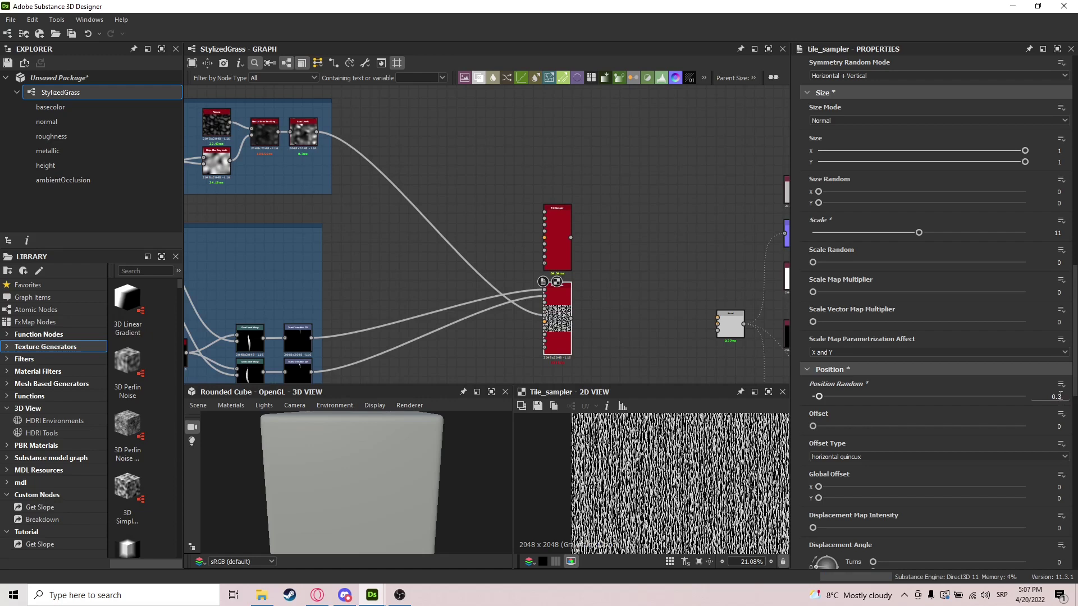
double_click(1059, 427)
text(0.5)
key(Return)
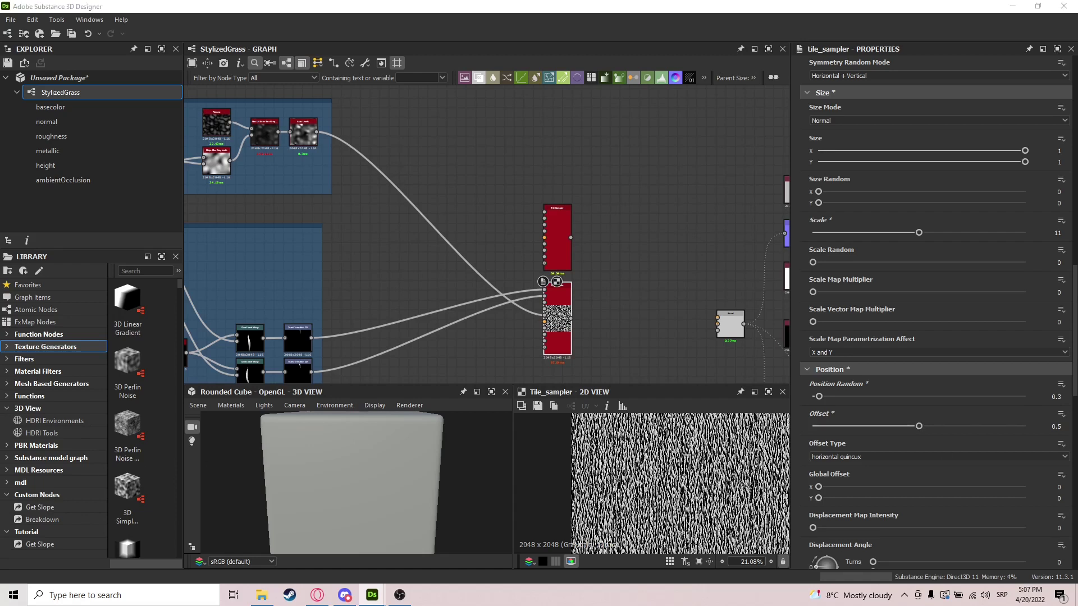
Set Rotation Random to 0.05 in the lower Tile Sampler's Rotation settings
scroll(1021, 508, down, 4)
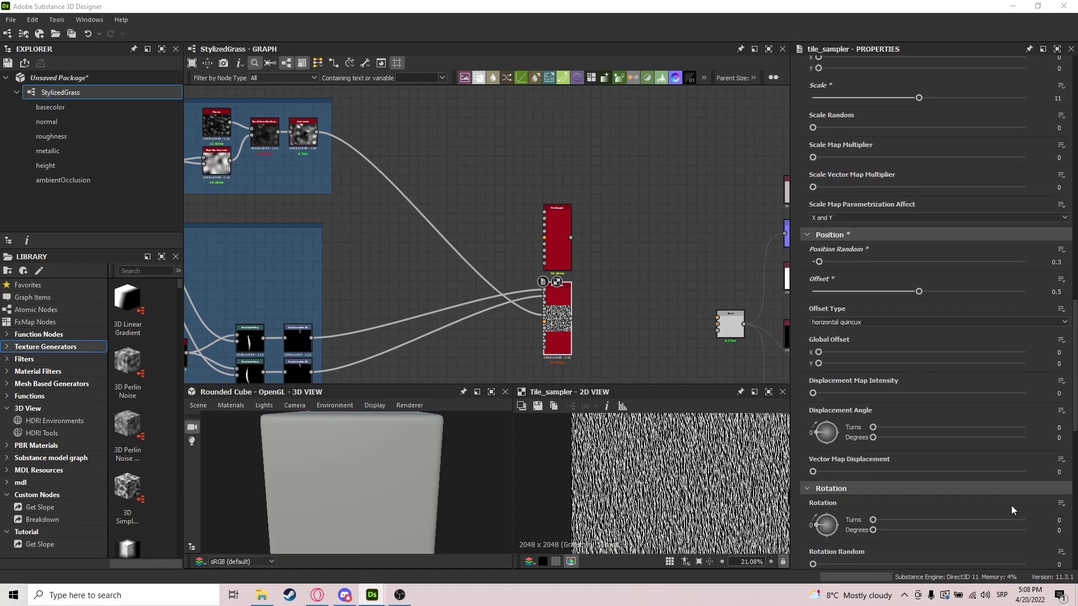
scroll(1010, 499, down, 3)
click(1062, 463)
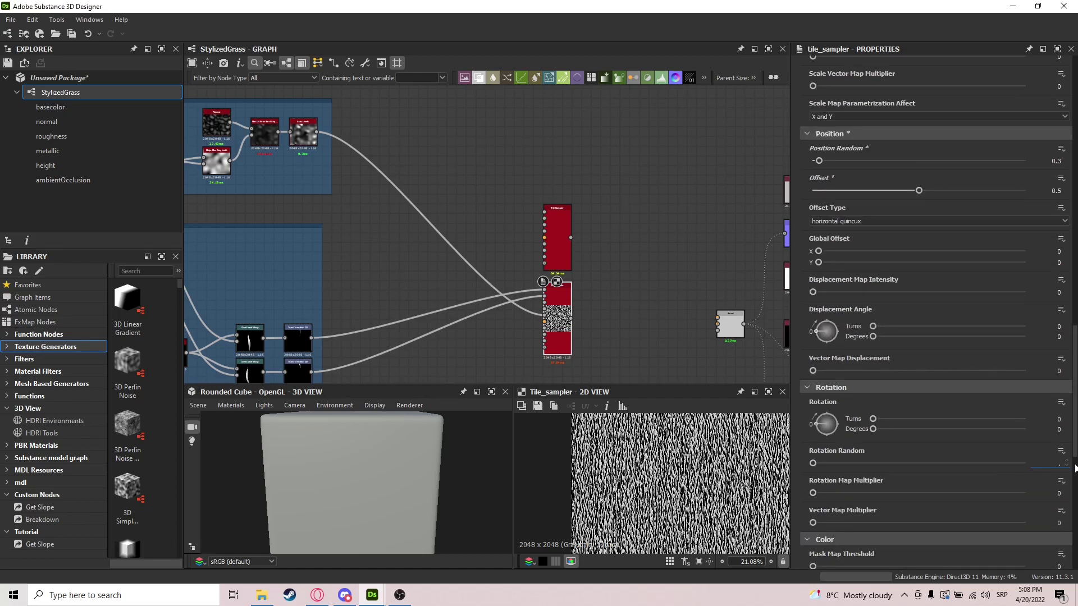
text(.05)
key(Return)
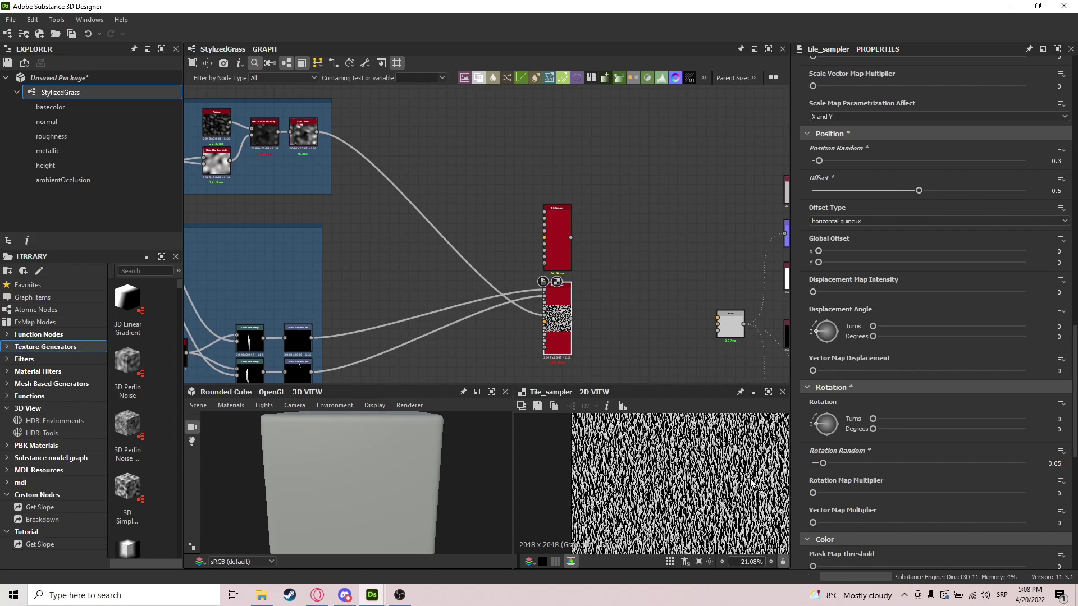
Raise the lower Tile Sampler's Rotation Map Multiplier to 1 and inspect the resulting grass pattern
scroll(708, 504, down, 1)
scroll(710, 503, up, 2)
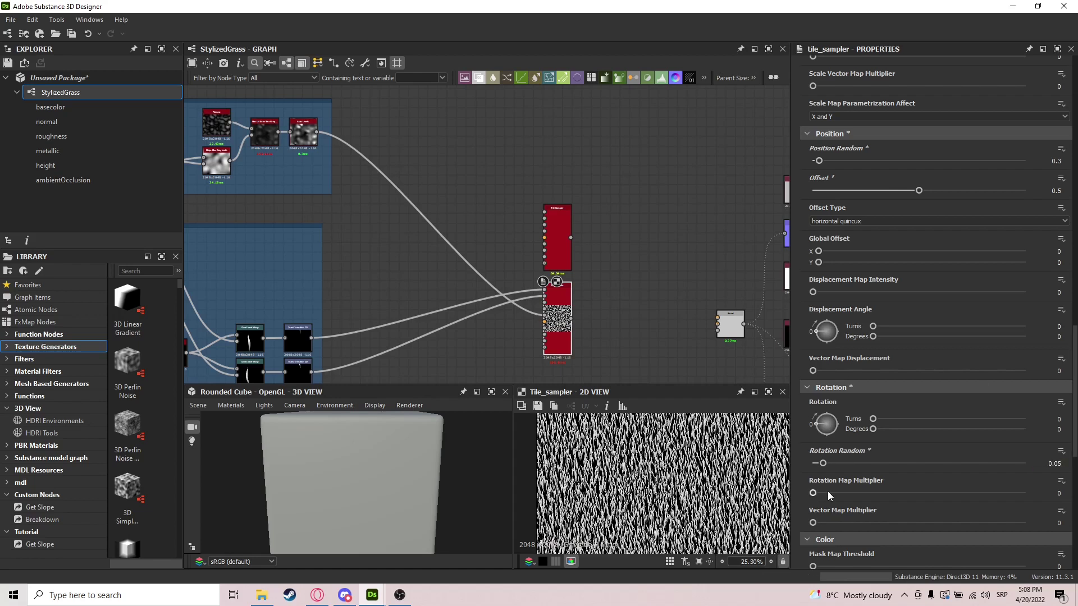
drag(826, 491, 1025, 492)
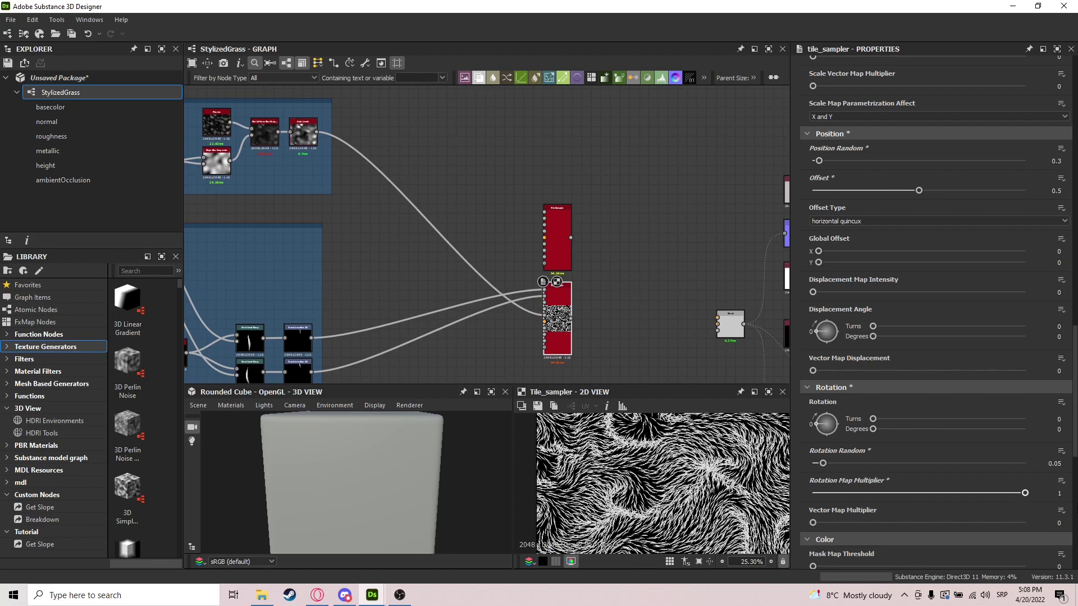
scroll(709, 496, down, 5)
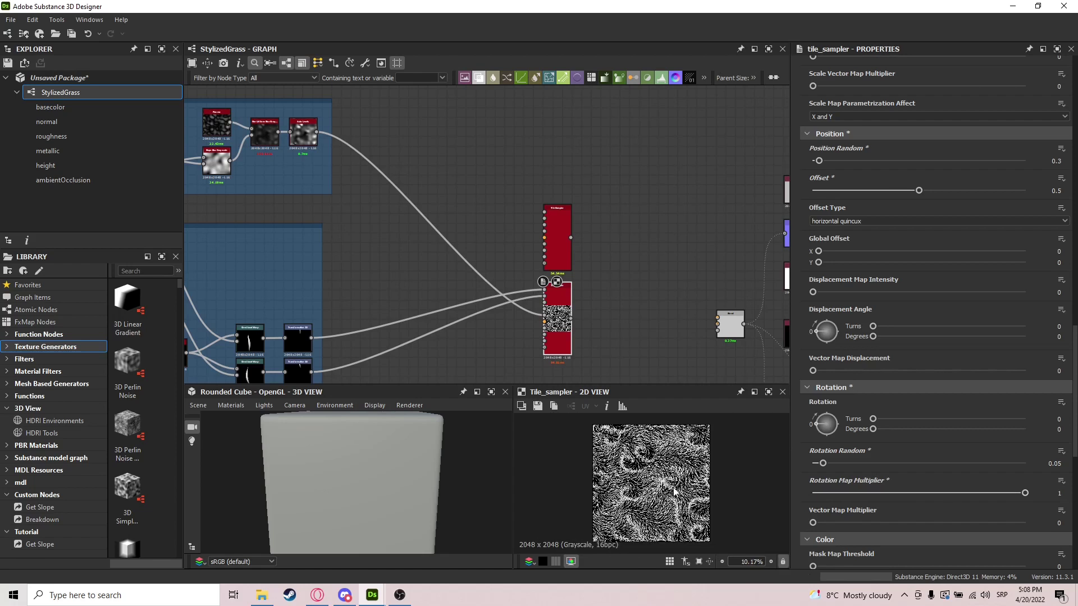
scroll(656, 478, up, 5)
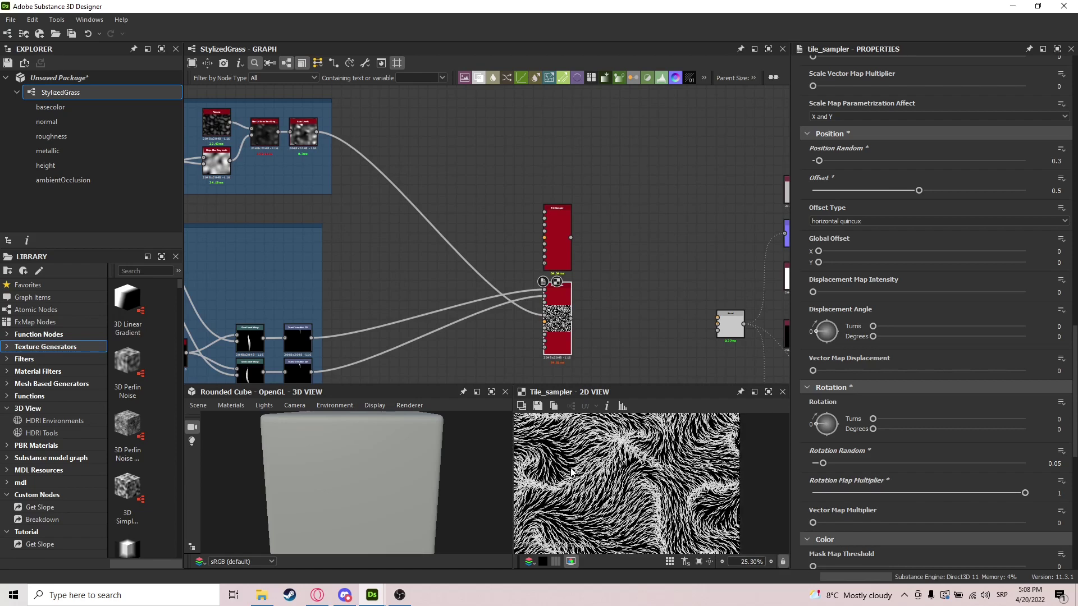
scroll(664, 497, down, 3)
scroll(600, 289, up, 4)
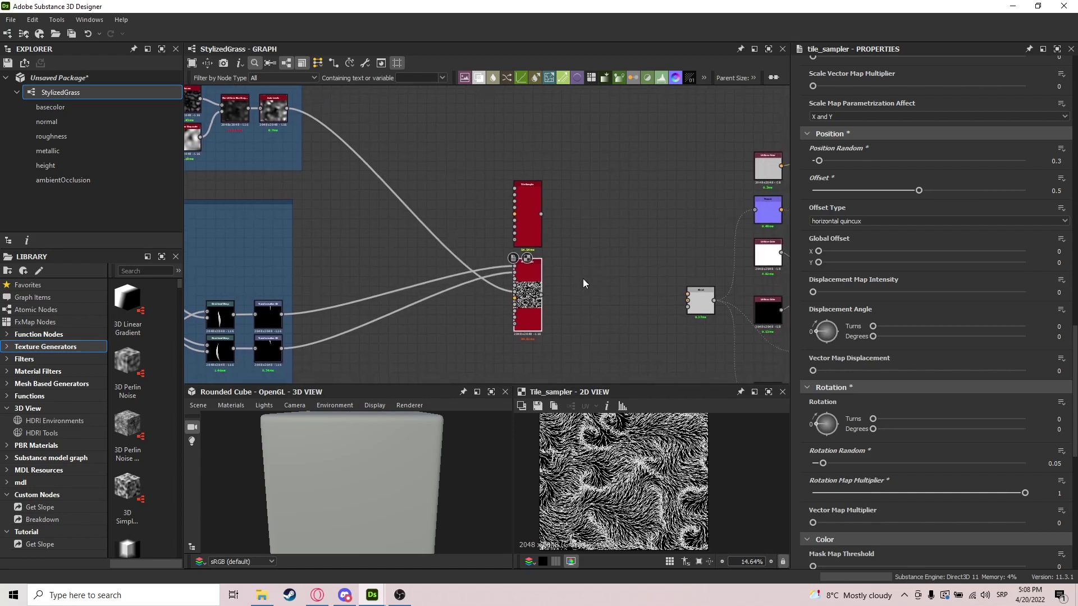
Connect the lower Tile Sampler's output to both the first and second inputs of the Blend node
drag(481, 258, 746, 253)
click(733, 266)
Display the StylizedGrass graph's outputs on the rounded cube in the 3D view
drag(347, 498, 356, 478)
scroll(382, 487, down, 3)
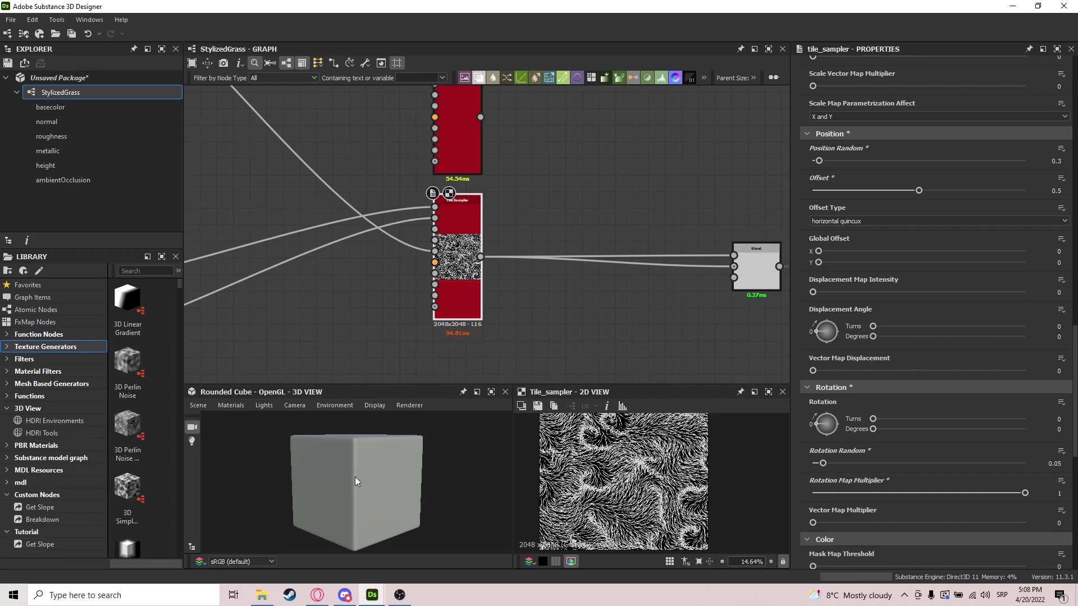
right_click(50, 95)
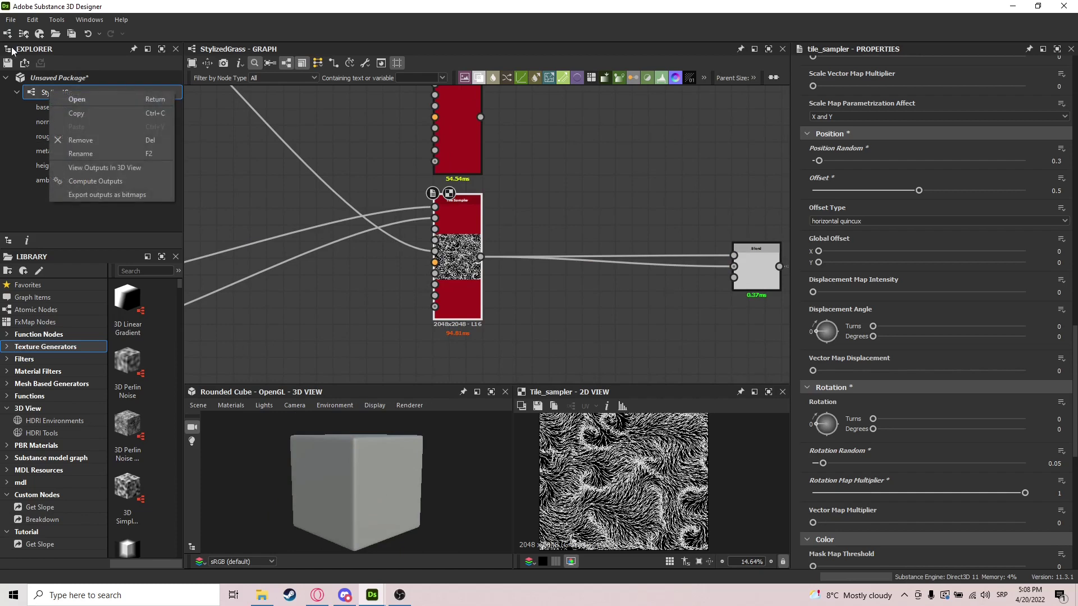
click(102, 169)
drag(417, 480, 346, 492)
Set the Normal node's Intensity to 20
middle_drag(686, 290, 370, 313)
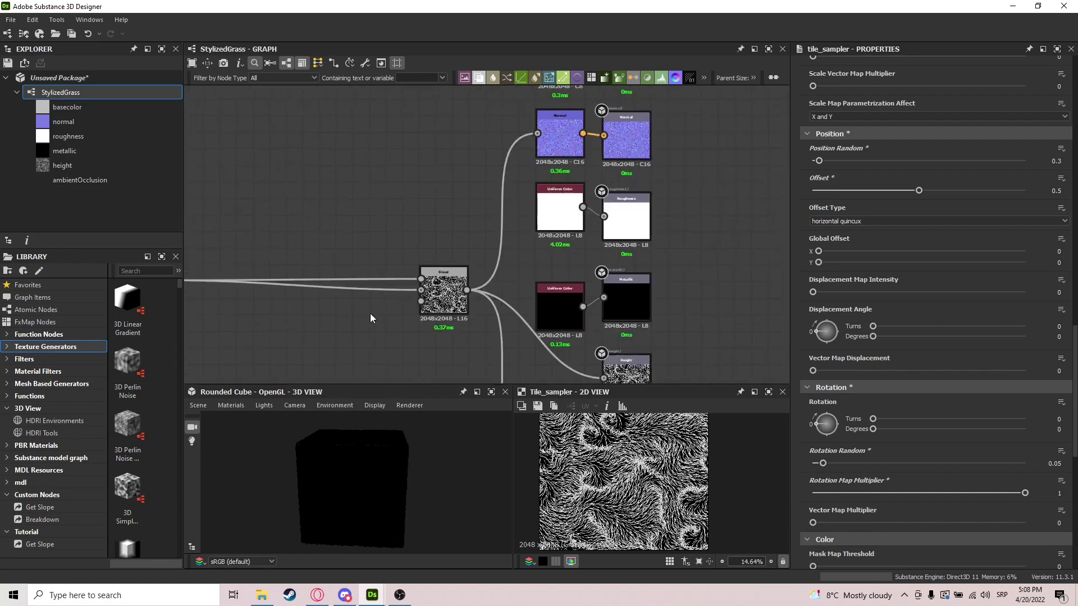
scroll(369, 313, down, 2)
scroll(523, 238, up, 1)
double_click(507, 181)
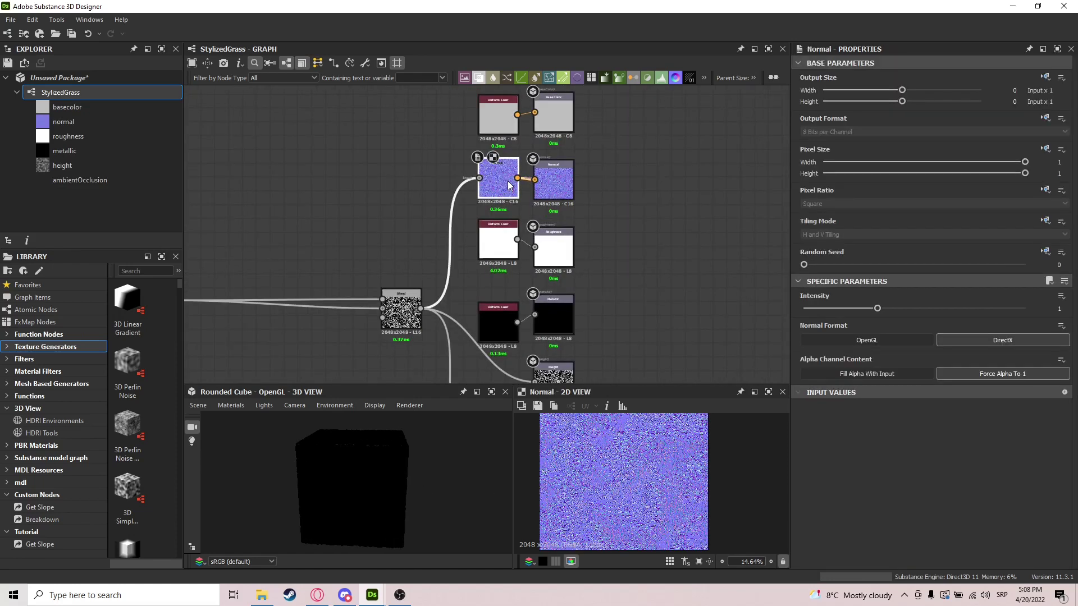
click(1061, 296)
click(1028, 299)
drag(1047, 310, 1069, 318)
text(20)
key(Return)
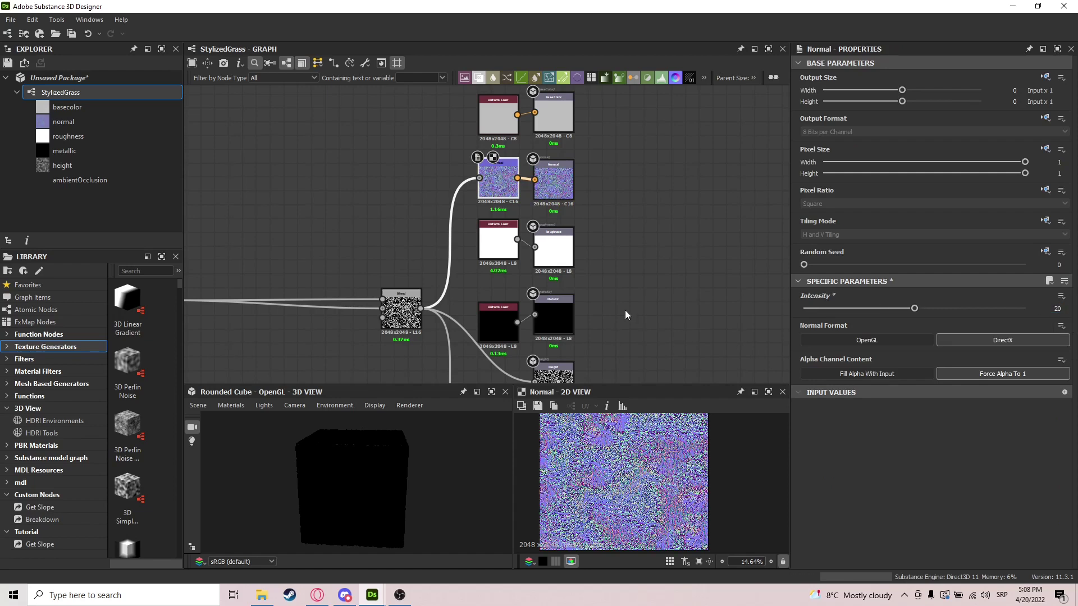
Check the Height and Ambient Occlusion outputs and examine the grass relief on the 3D cube up close
mouse_move(618, 245)
middle_down()
mouse_move(622, 258)
mouse_move(600, 254)
mouse_move(602, 245)
middle_up()
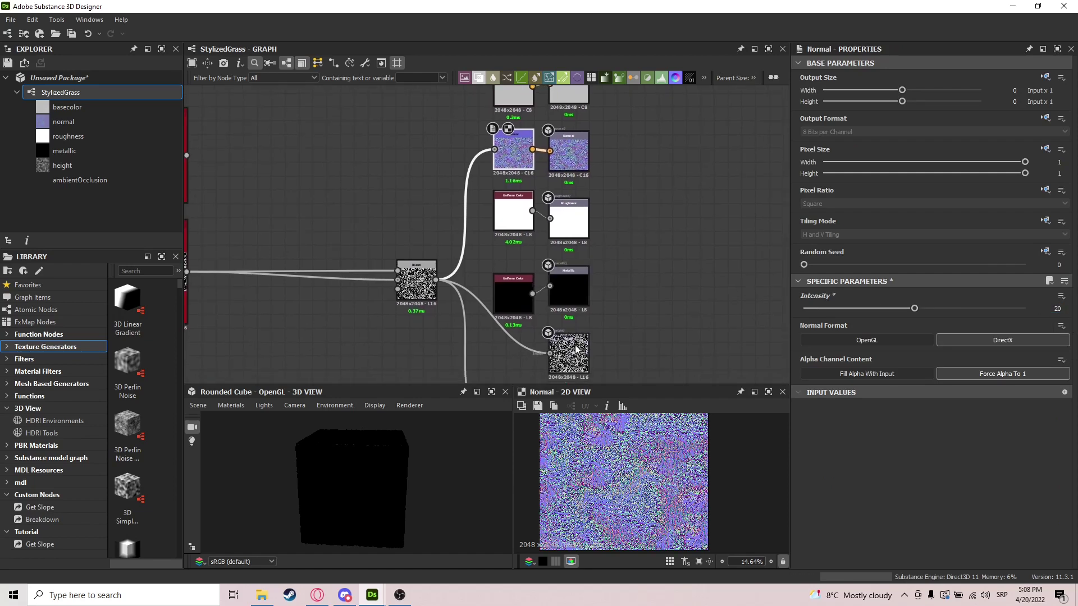
click(577, 350)
middle_drag(576, 351, 594, 293)
click(587, 362)
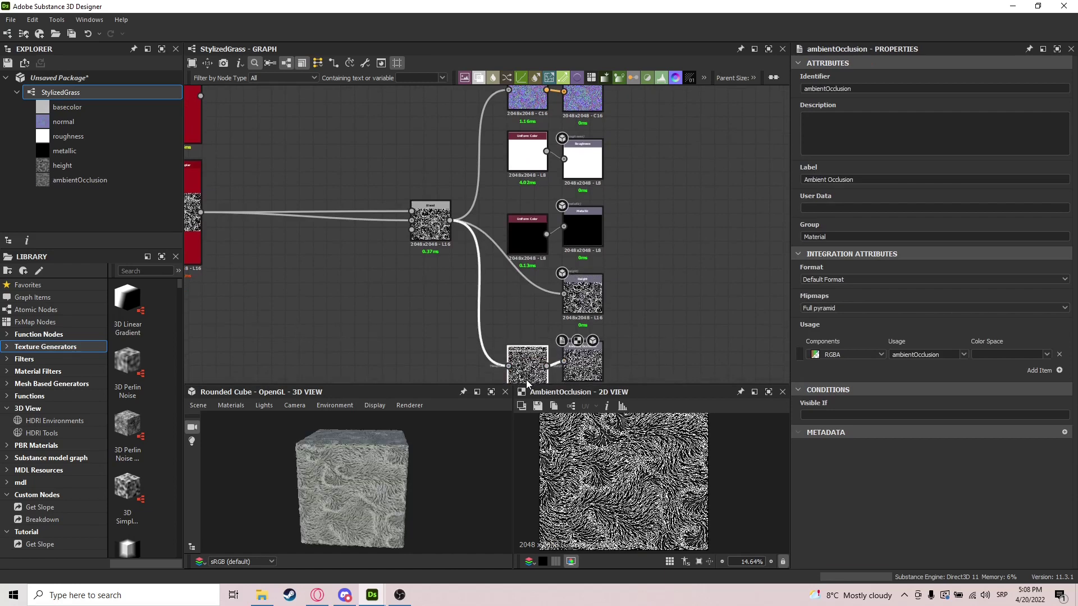
scroll(343, 483, up, 5)
drag(344, 483, 411, 453)
scroll(412, 452, up, 8)
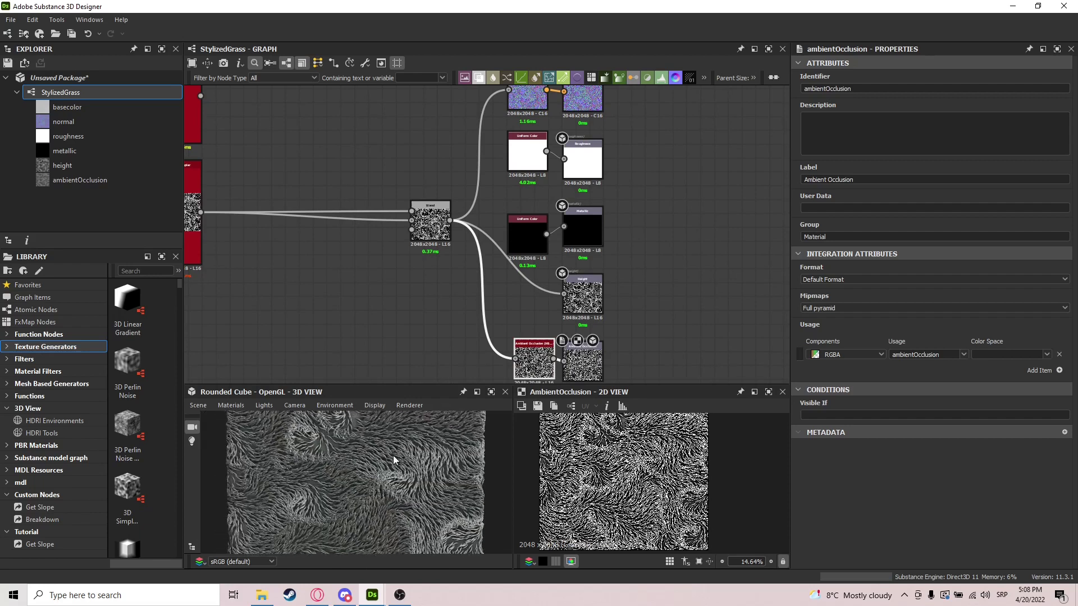
scroll(337, 468, down, 10)
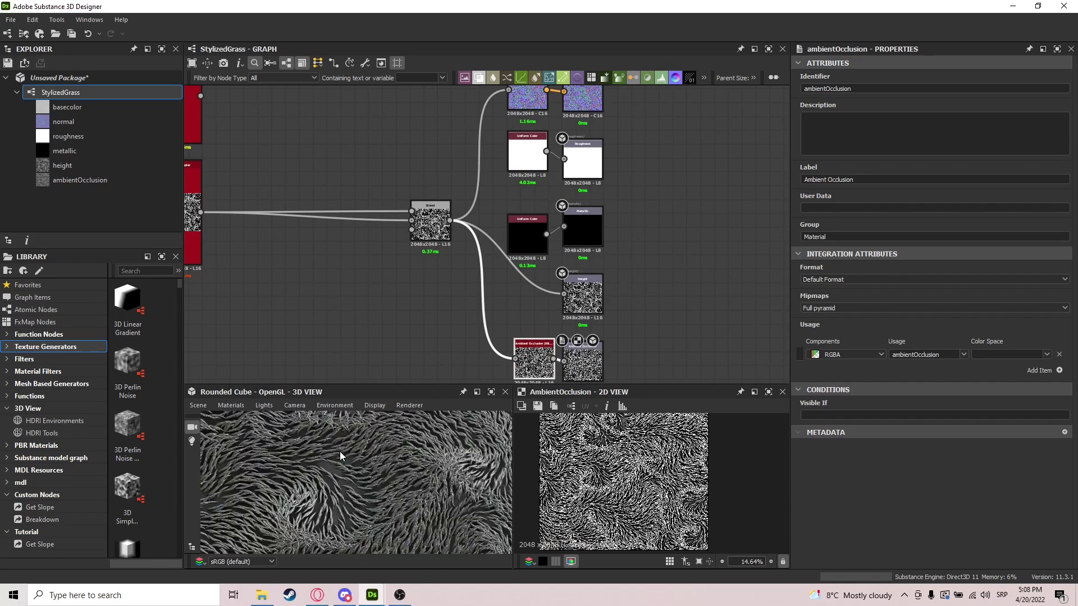
drag(392, 478, 386, 504)
Replace the unconnected upper Tile Sampler with a duplicate of the lower one, keeping the blade and rotation mask input connections
middle_drag(331, 322, 520, 338)
middle_drag(435, 218, 602, 282)
scroll(516, 223, down, 4)
middle_drag(485, 305, 553, 355)
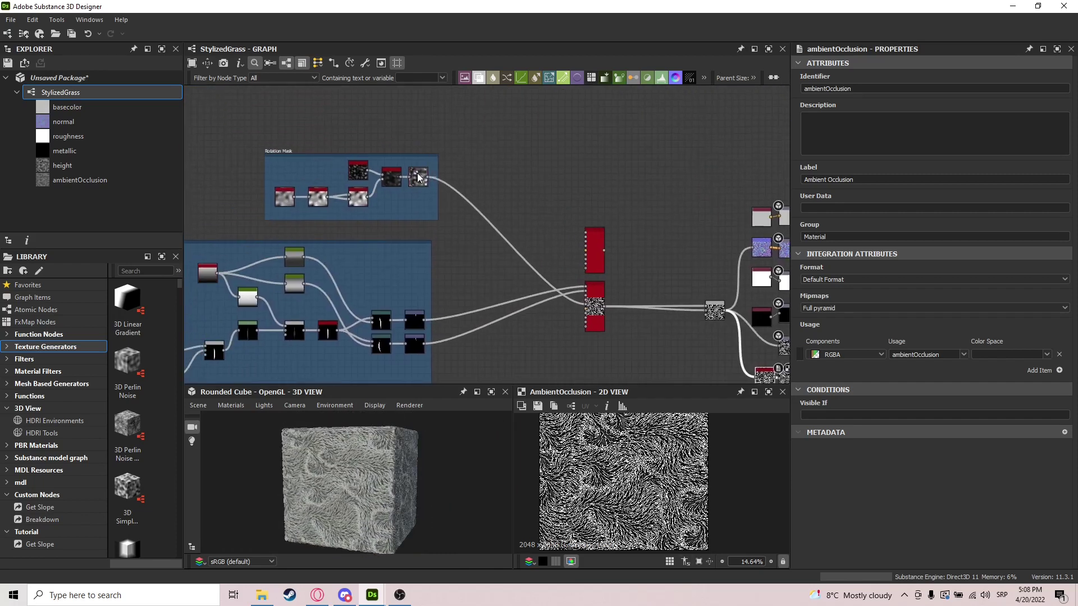
click(593, 241)
key(Delete)
key(ctrl+z)
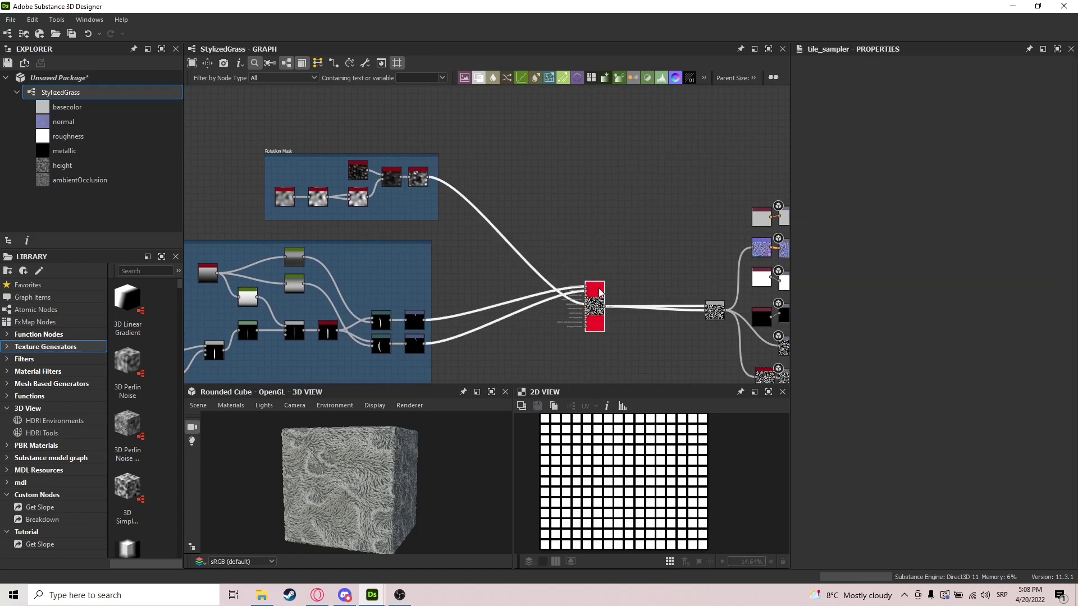
mouse_move(593, 265)
mouse_down()
mouse_move(505, 244)
mouse_move(614, 259)
mouse_up()
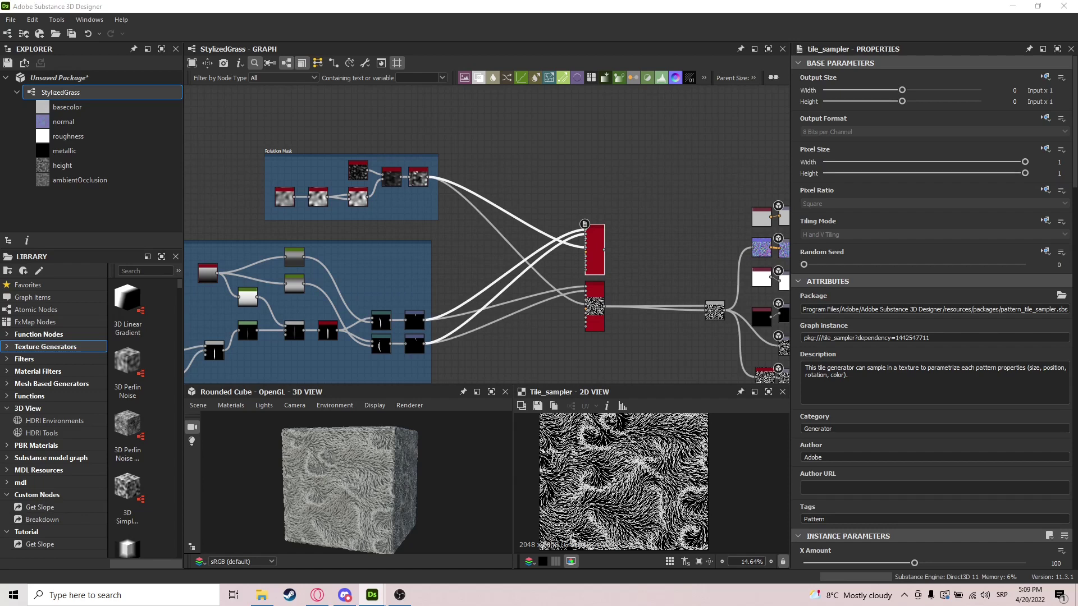
Set Color Random to 0.85 in the lower Tile Sampler and inspect the blades' brightness variation up close
click(595, 297)
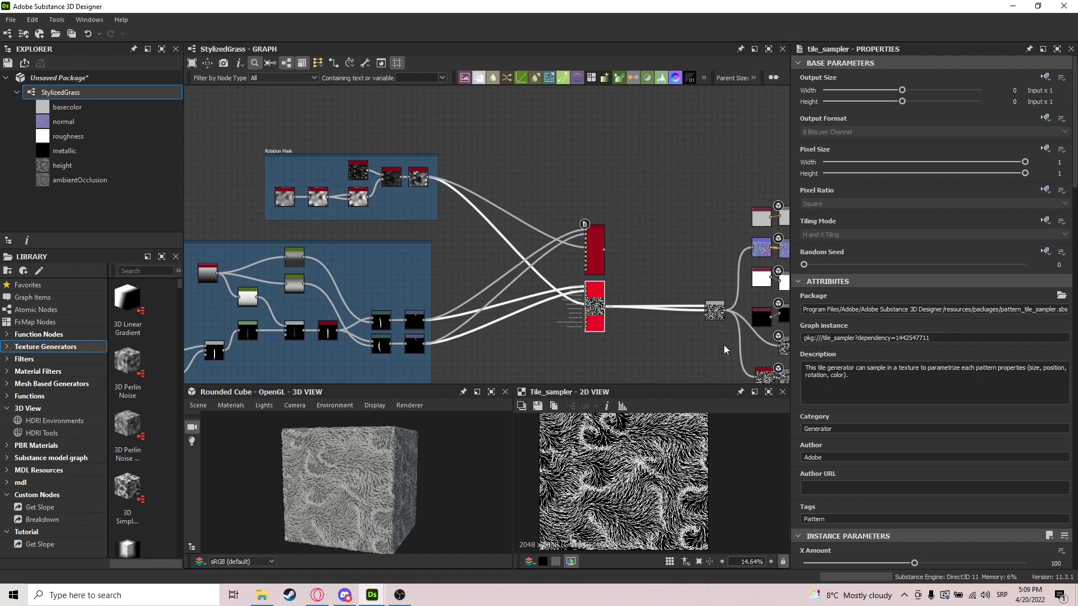
scroll(975, 459, down, 15)
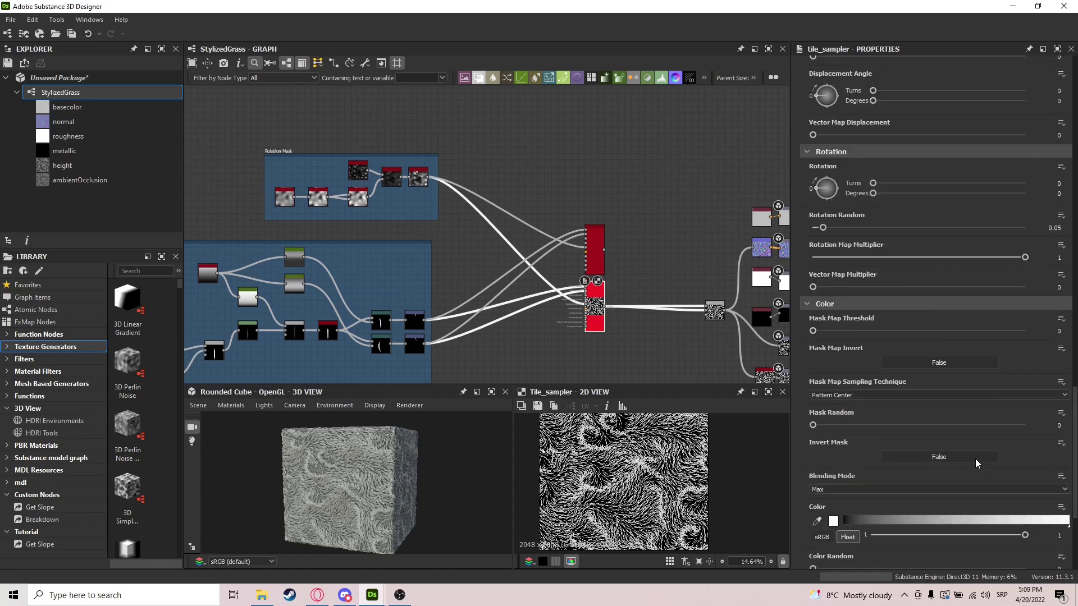
scroll(975, 459, down, 5)
drag(1048, 372, 1075, 376)
text(.85)
key(Return)
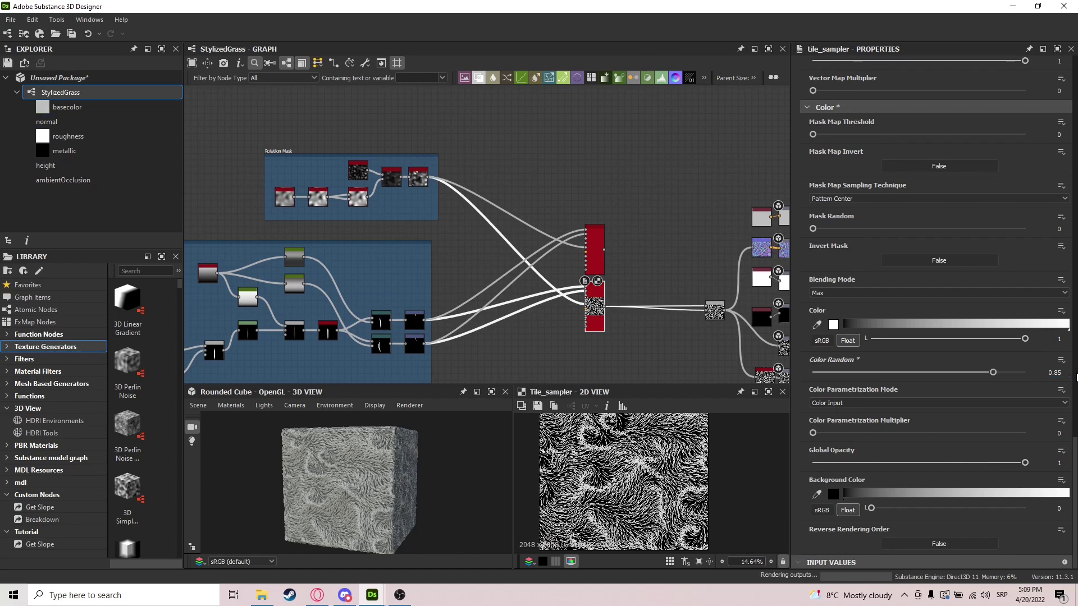
scroll(640, 525, up, 1)
scroll(629, 505, up, 1)
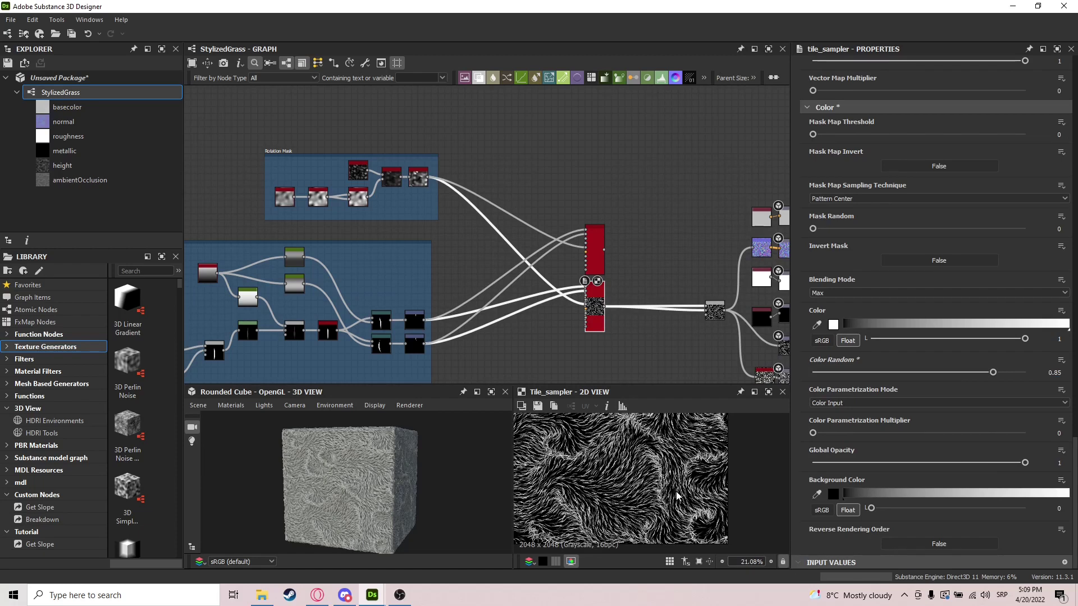
scroll(619, 448, up, 4)
scroll(619, 449, up, 6)
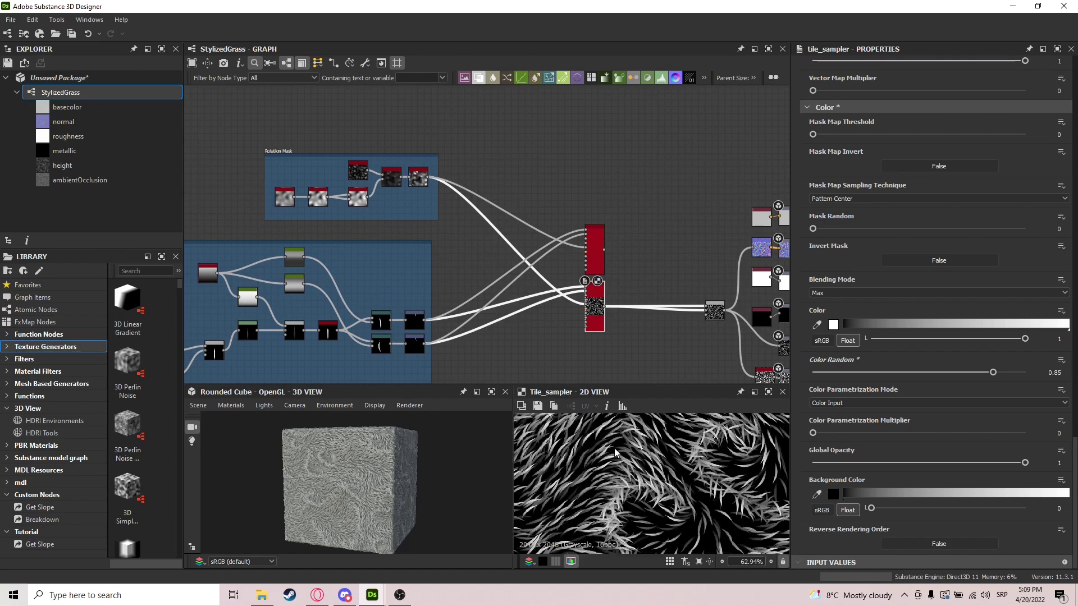
scroll(349, 473, up, 5)
scroll(349, 473, down, 2)
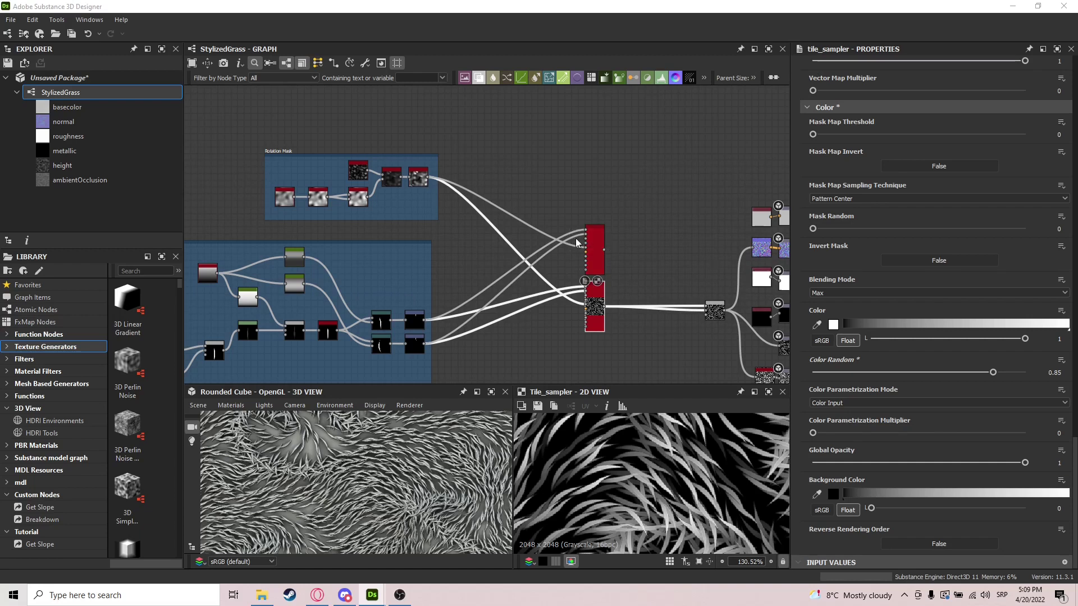
Reduce Position Random to 0 in the upper Tile Sampler
double_click(595, 241)
scroll(942, 432, up, 5)
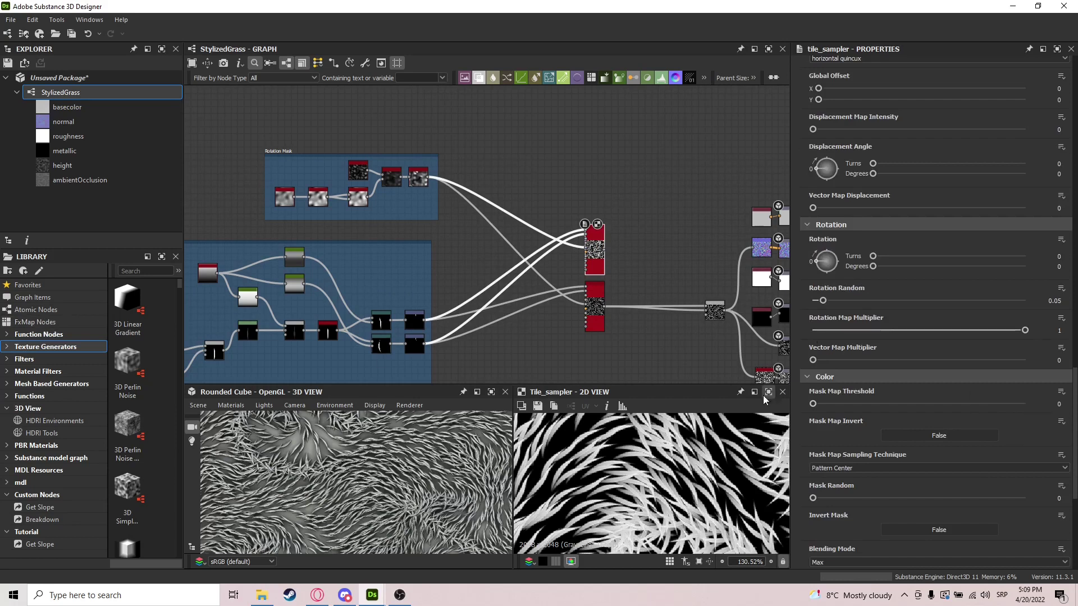
scroll(981, 433, down, 5)
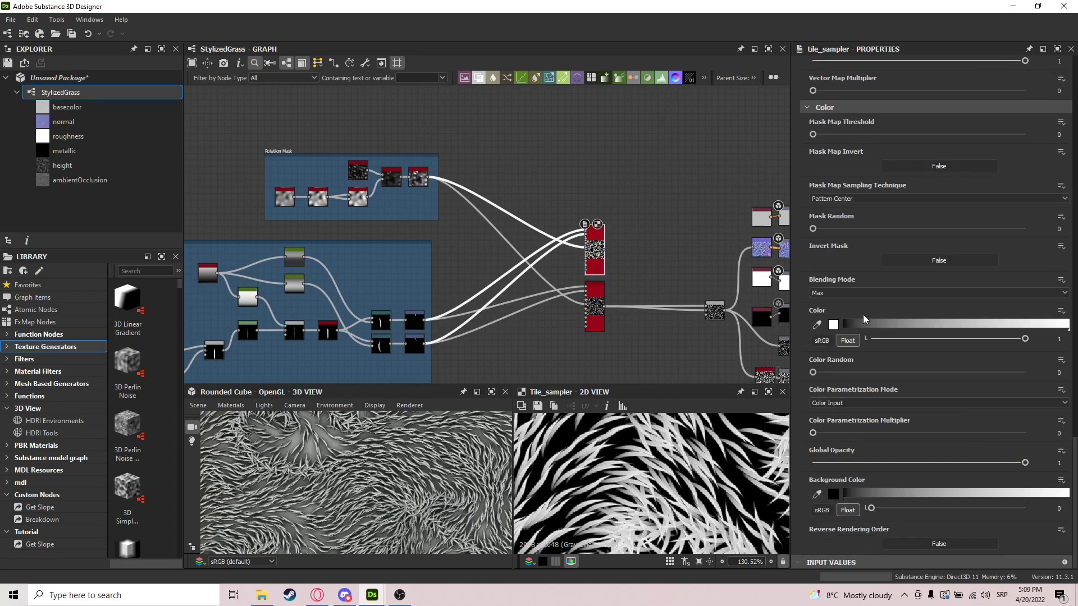
scroll(842, 185, up, 10)
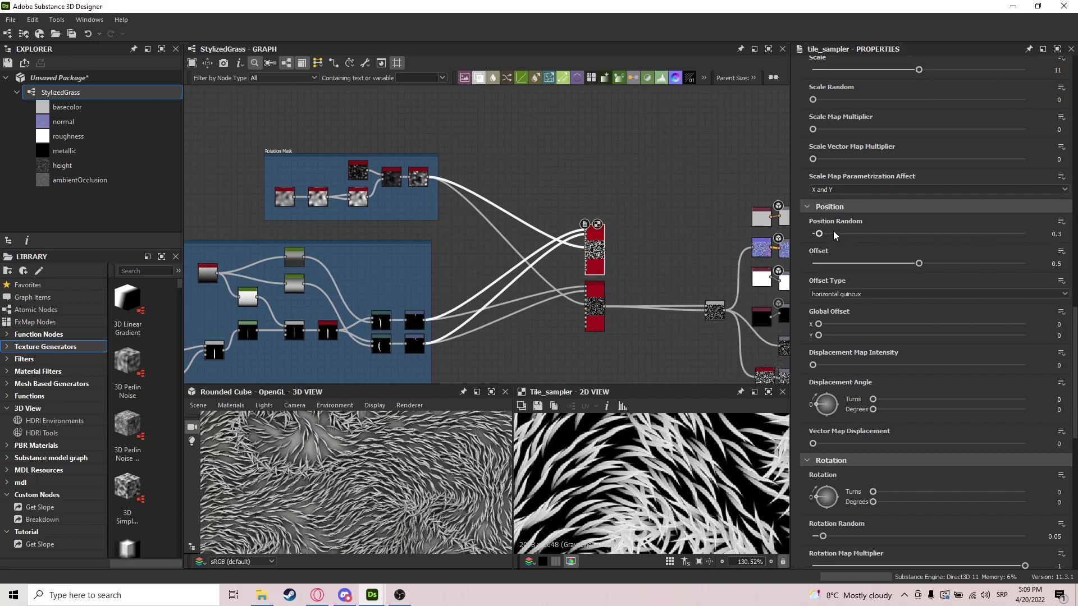
drag(821, 234, 812, 234)
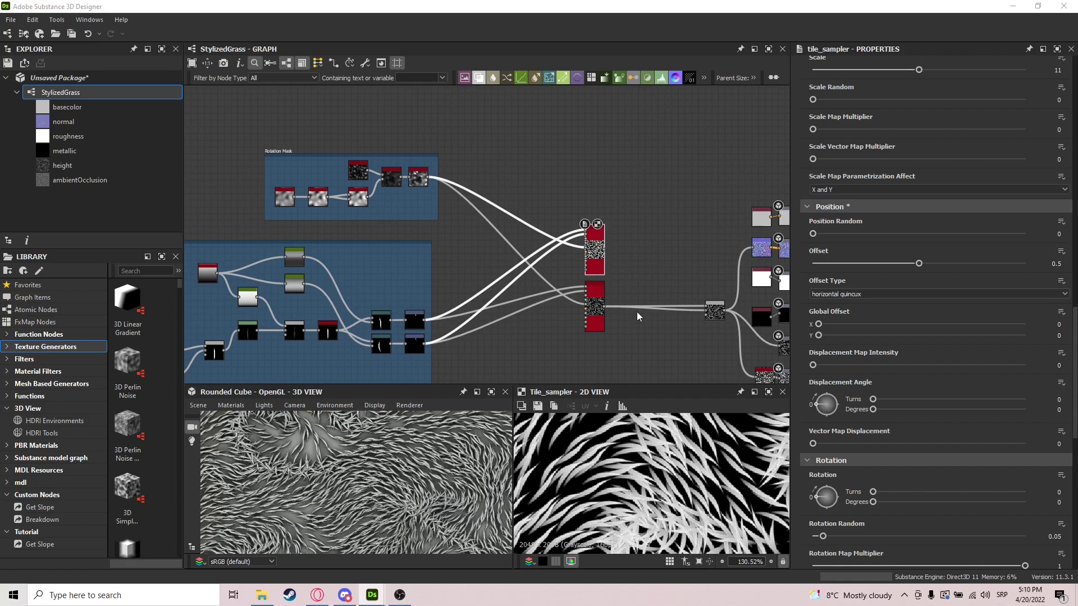
Review the upper Tile Sampler's Rotation and Color settings and compare its pattern with the lower Tile Sampler's
scroll(901, 434, down, 1)
scroll(678, 430, down, 6)
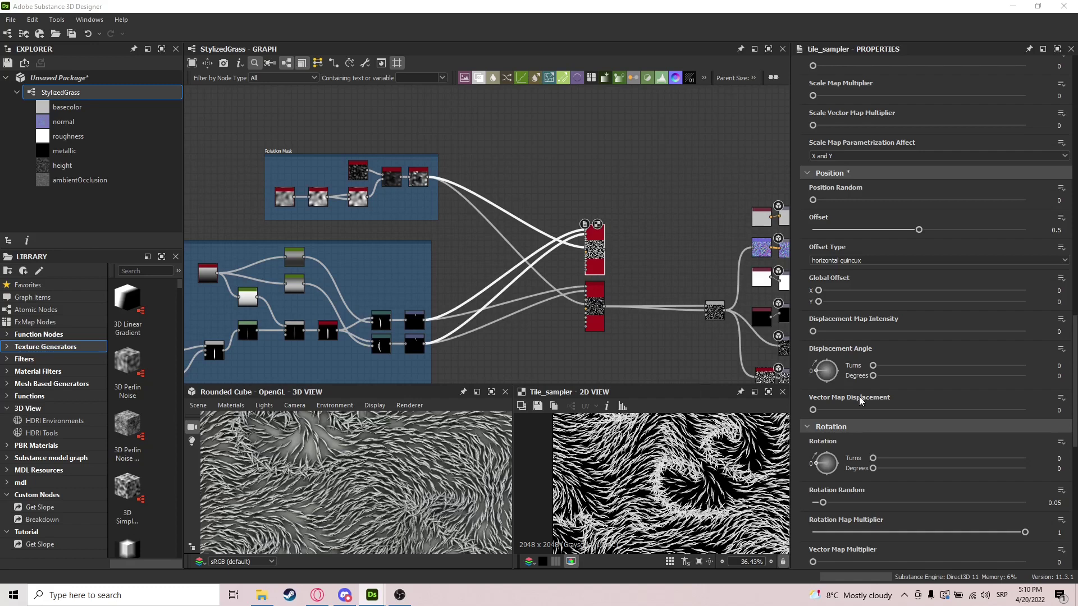
scroll(976, 450, down, 4)
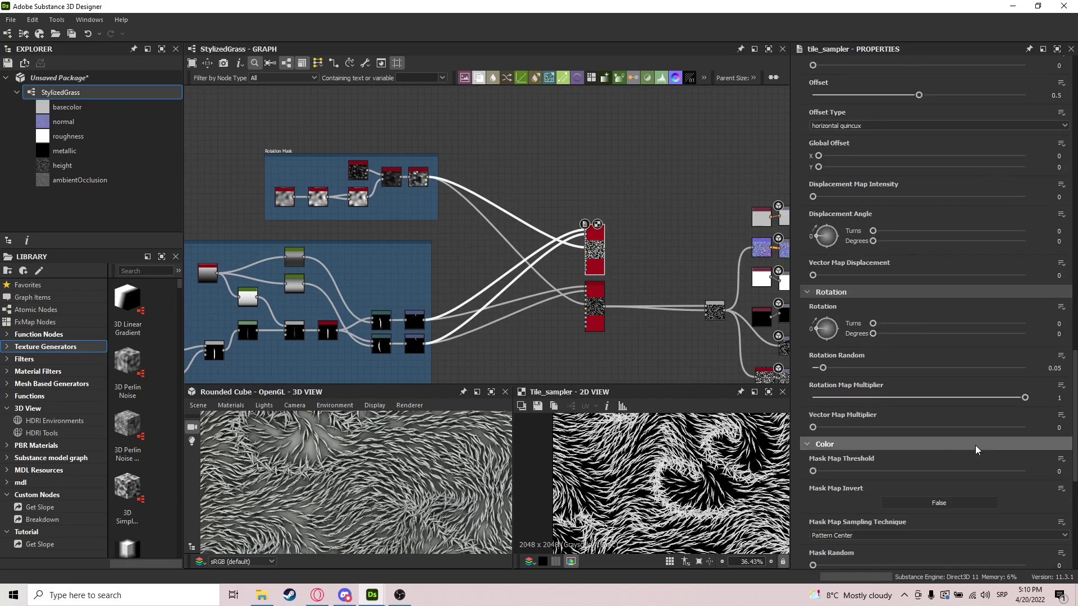
scroll(975, 446, down, 7)
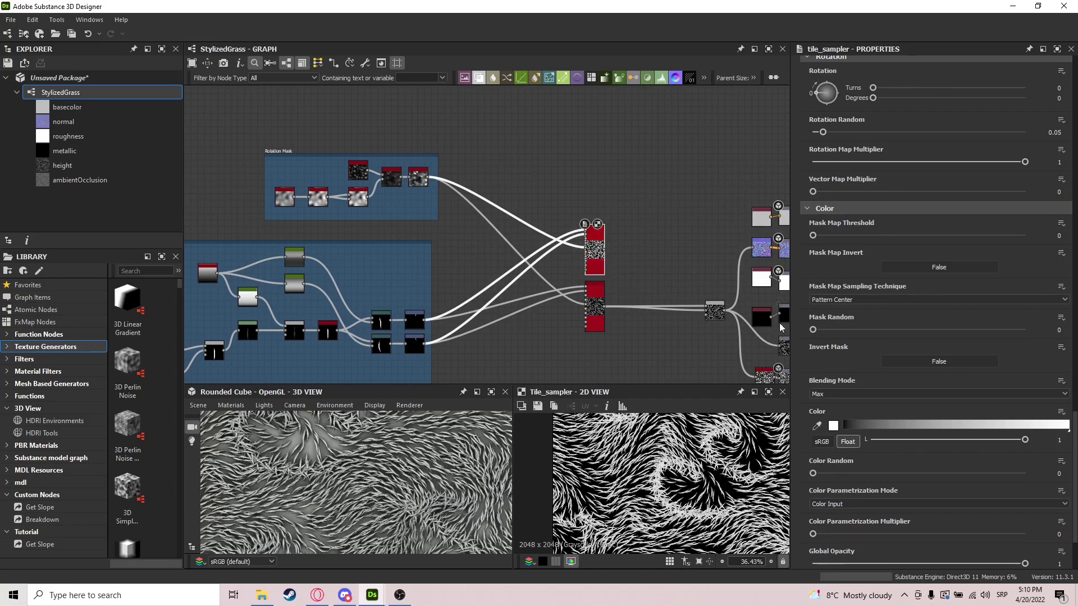
scroll(880, 348, up, 4)
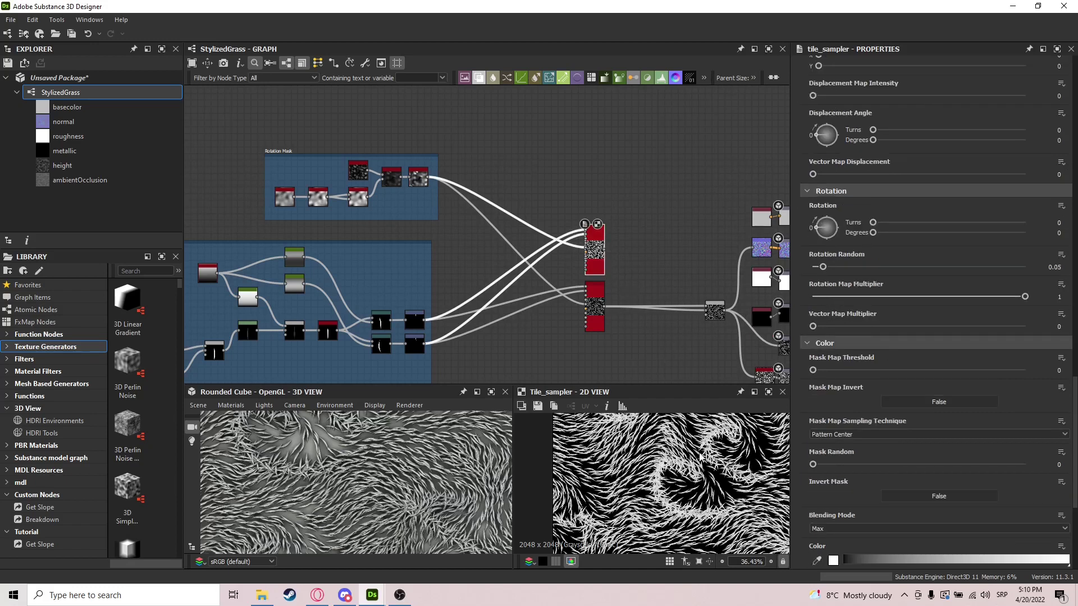
scroll(700, 456, down, 6)
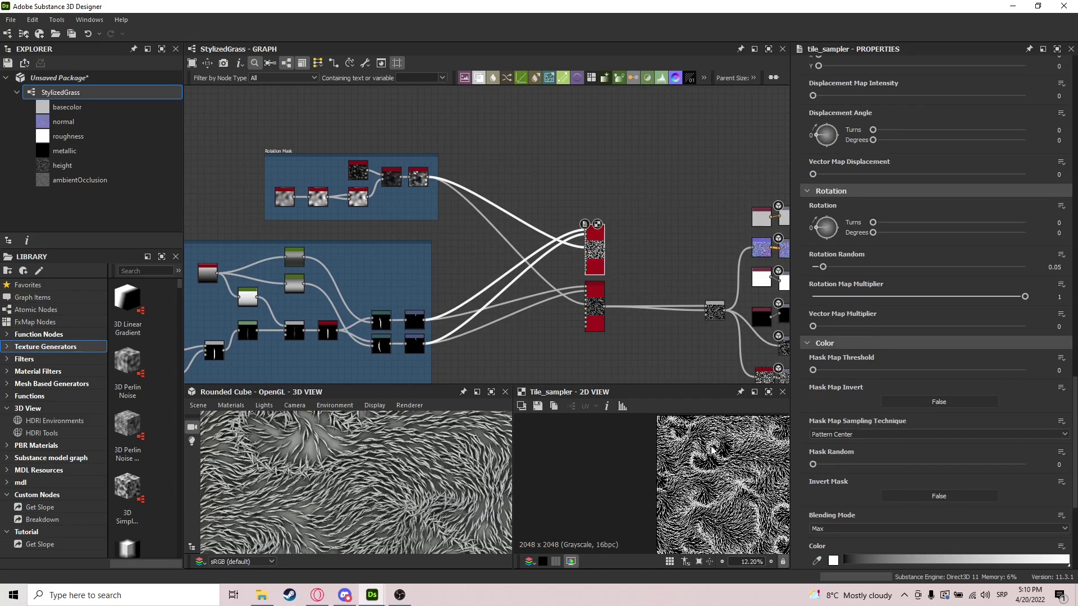
double_click(595, 306)
double_click(598, 259)
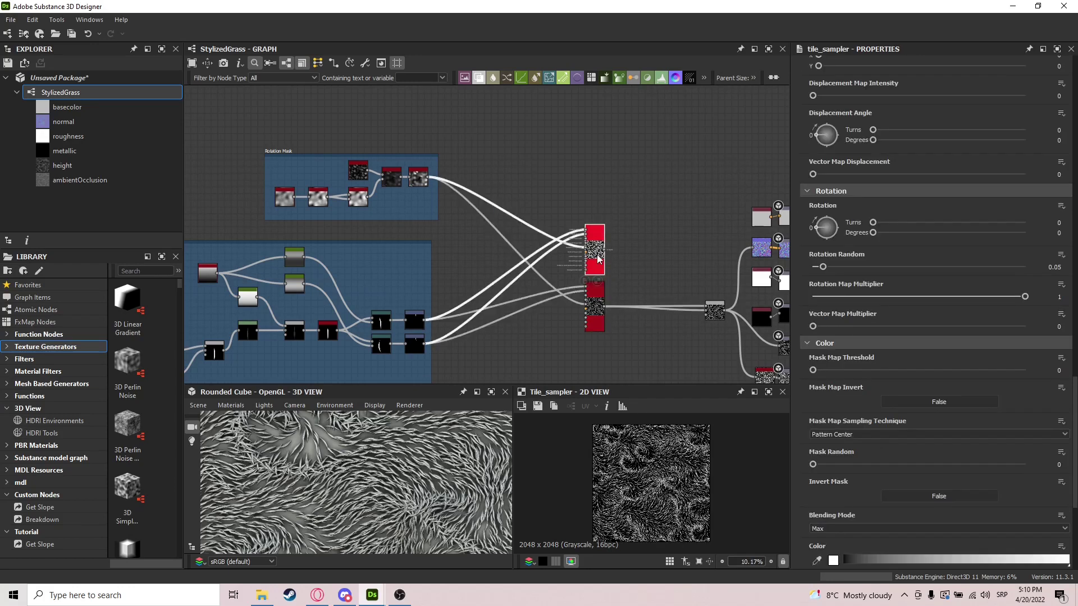
Set Mask Random to 0.65 in the upper Tile Sampler's Color settings to thin out the blades
scroll(884, 338, down, 1)
mouse_move(812, 337)
mouse_down()
mouse_move(852, 336)
mouse_move(794, 335)
mouse_up()
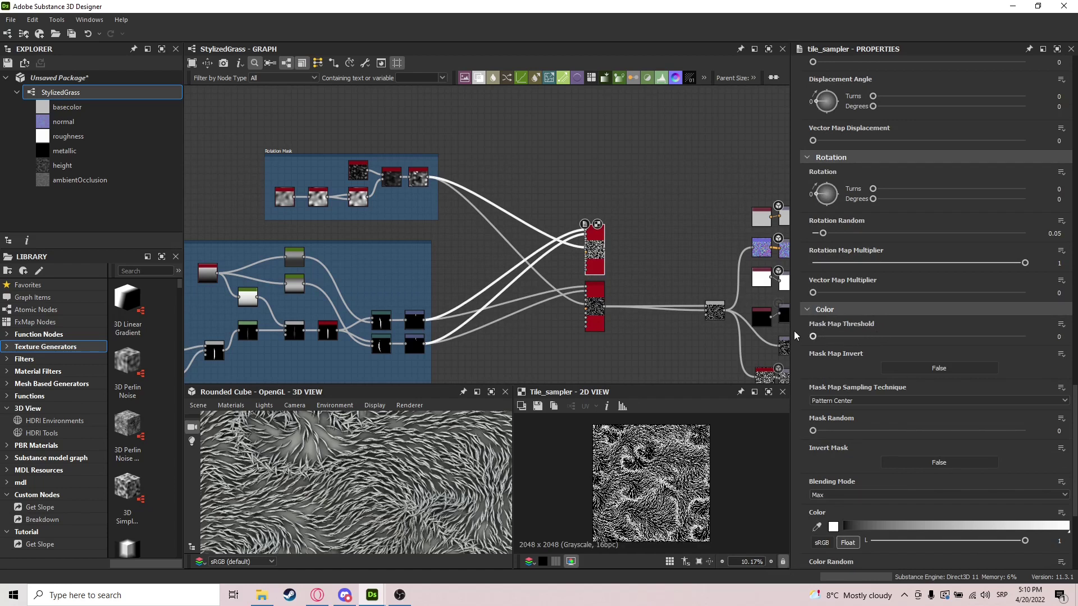
drag(823, 430, 968, 422)
double_click(1053, 431)
text(65)
key(Return)
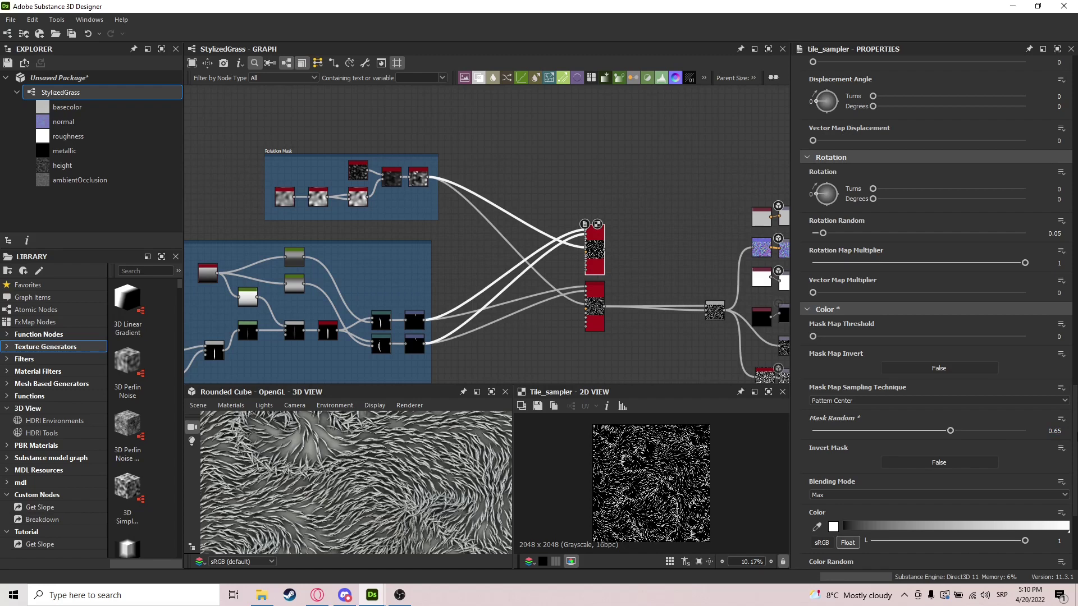
scroll(618, 465, up, 6)
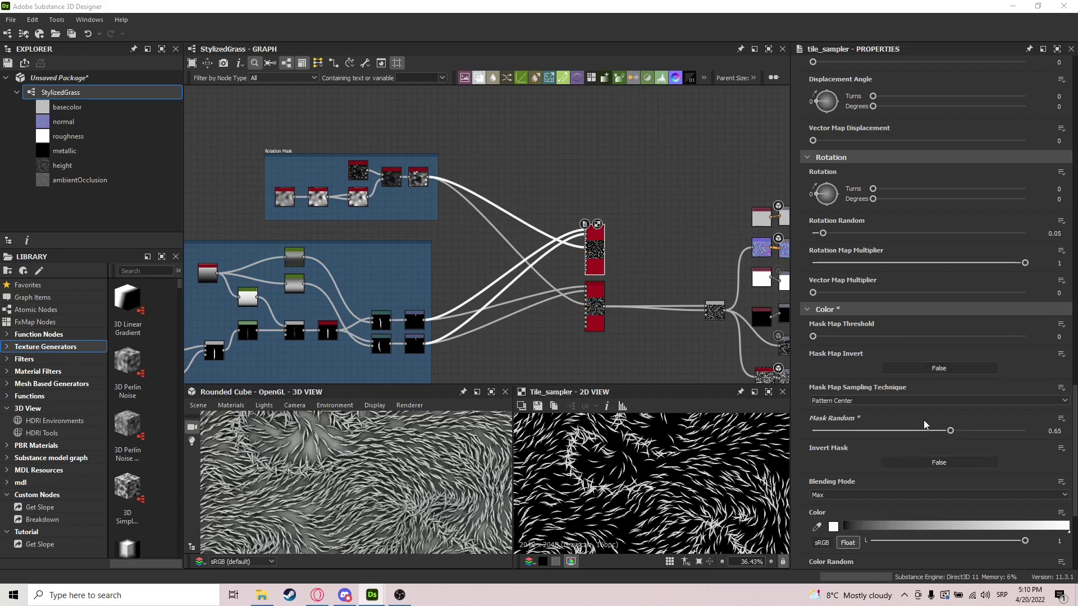
Set the upper Tile Sampler's Scale to 12 and inspect the resulting blade pattern
scroll(924, 420, up, 8)
double_click(1051, 305)
text(12)
key(Return)
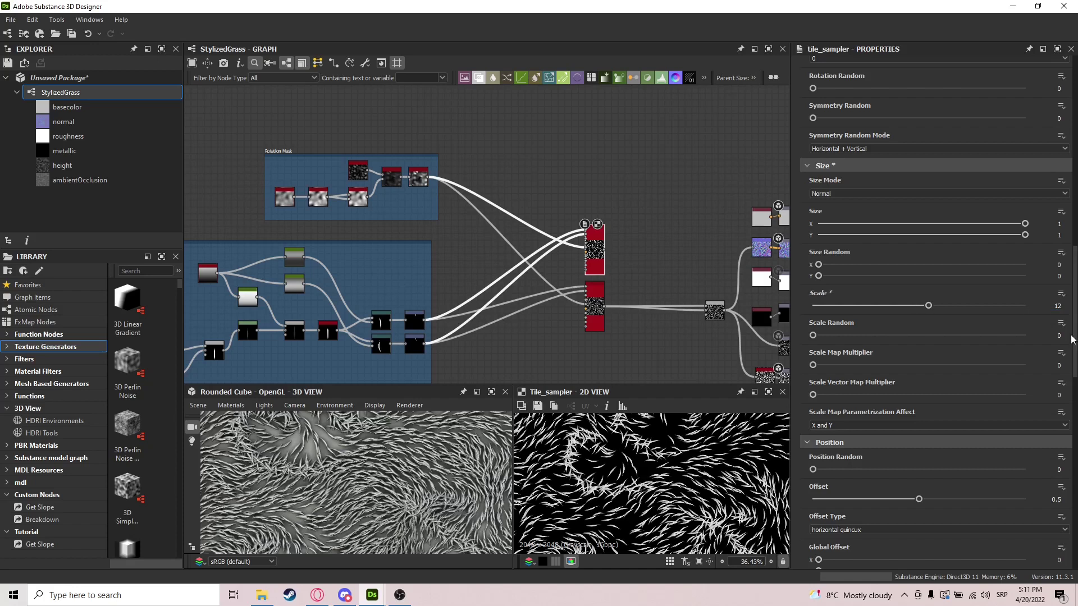
scroll(651, 489, up, 4)
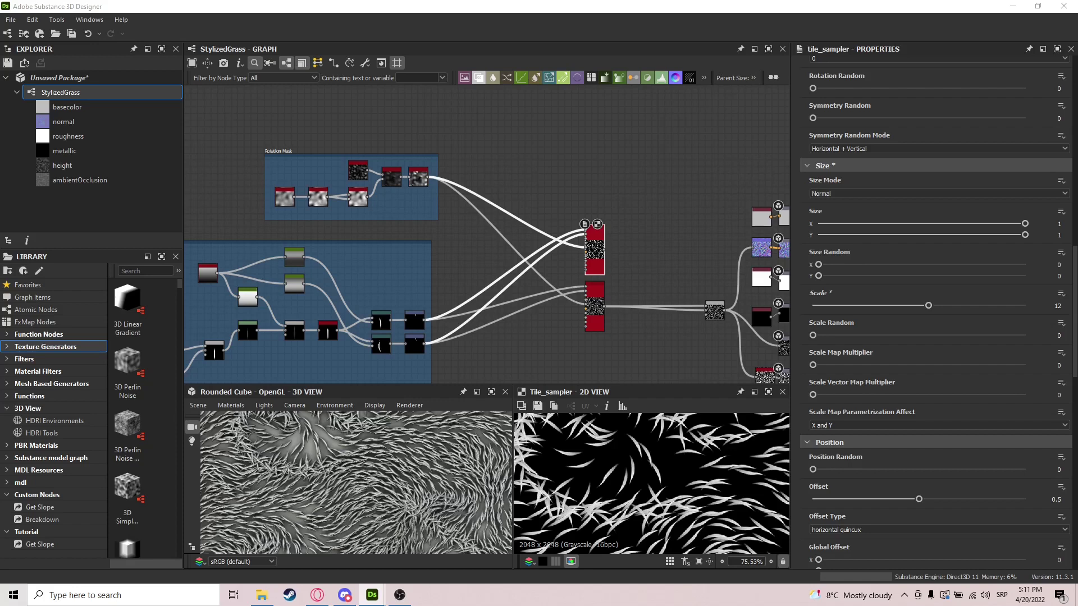
scroll(729, 477, down, 10)
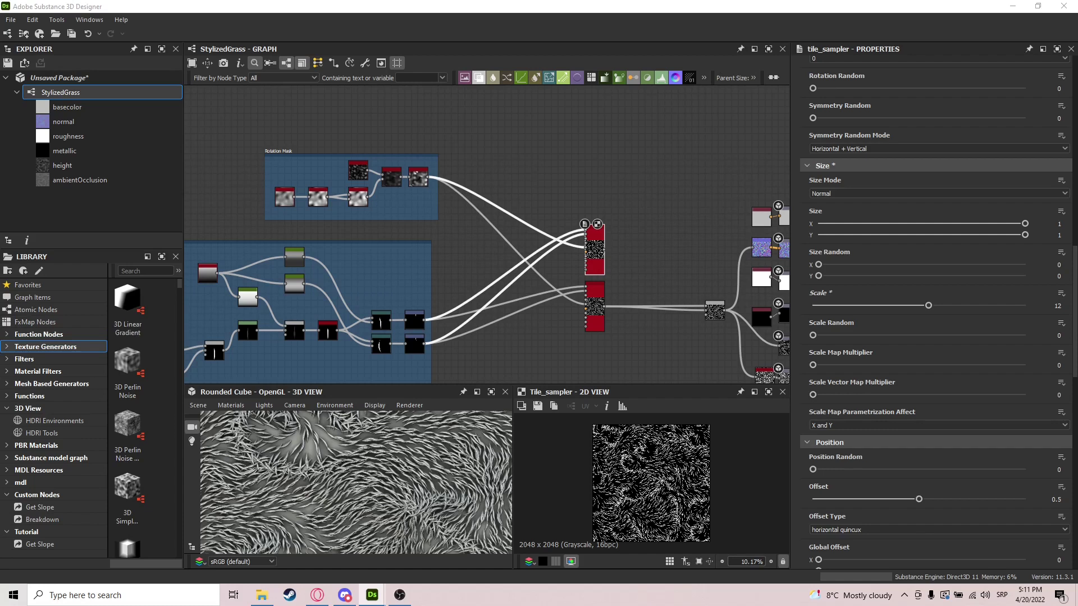
scroll(971, 422, down, 15)
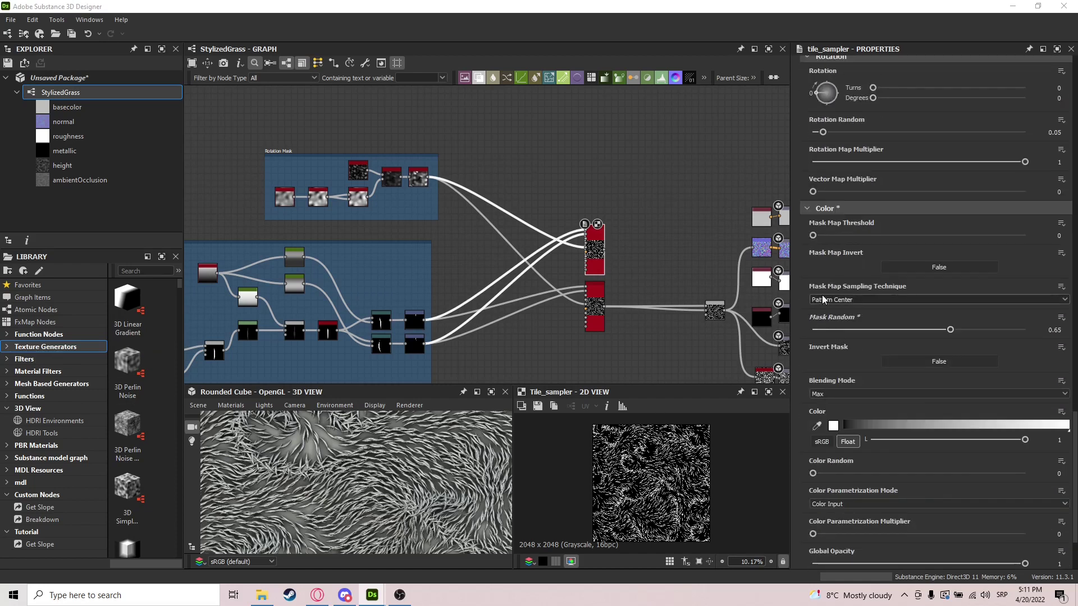
click(870, 300)
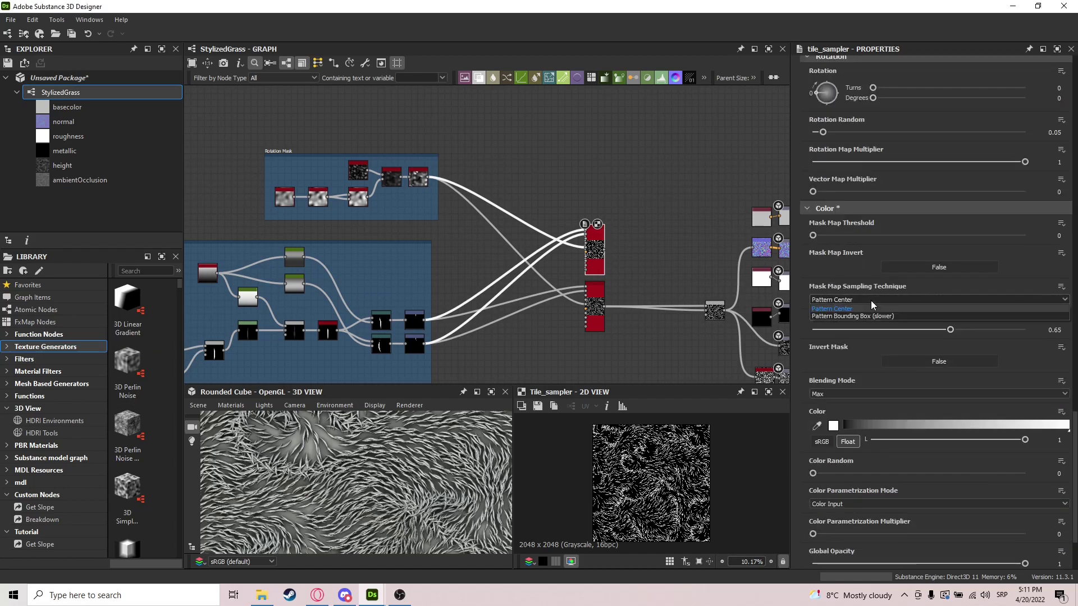
click(868, 301)
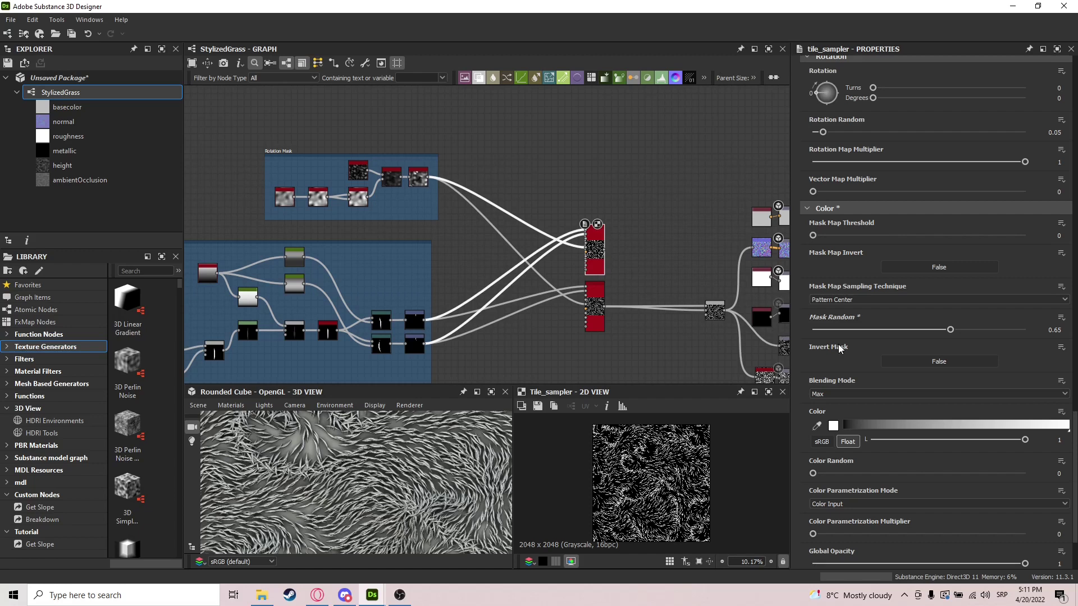
scroll(889, 331, down, 3)
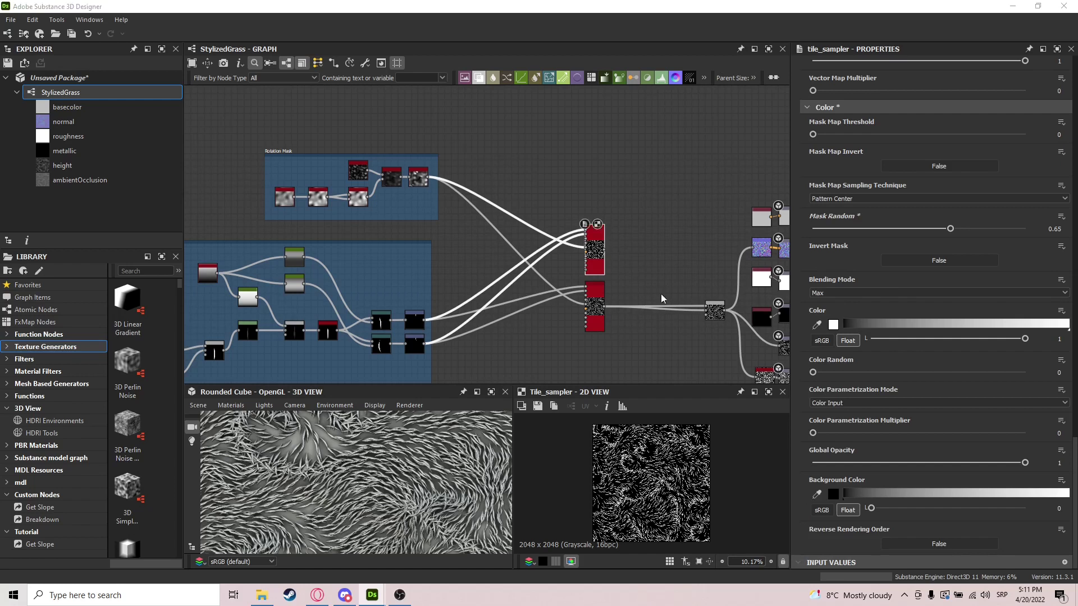
scroll(661, 295, up, 3)
drag(537, 311, 562, 307)
text(level)
key(Return)
key(ctrl+z)
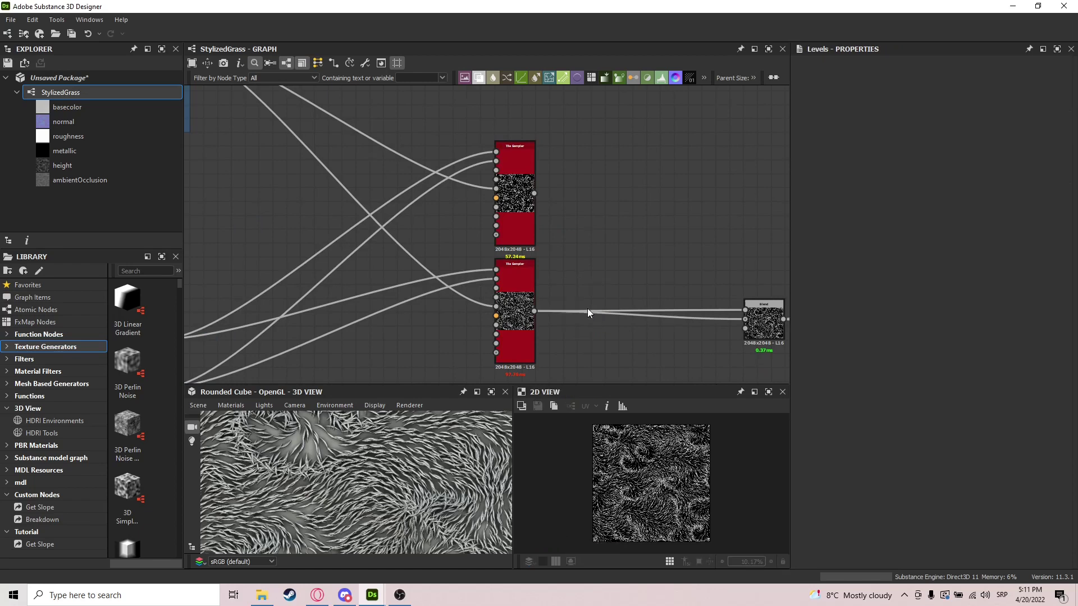
Add an Auto Levels node fed by the lower Tile Sampler's output
key(space)
text(auto)
key(Return)
Attach an Auto Levels node to the upper Tile Sampler's output and check both Auto Levels nodes
drag(535, 193, 564, 191)
text(azut)
key(BackSpace)
key(BackSpace)
key(BackSpace)
text(uto)
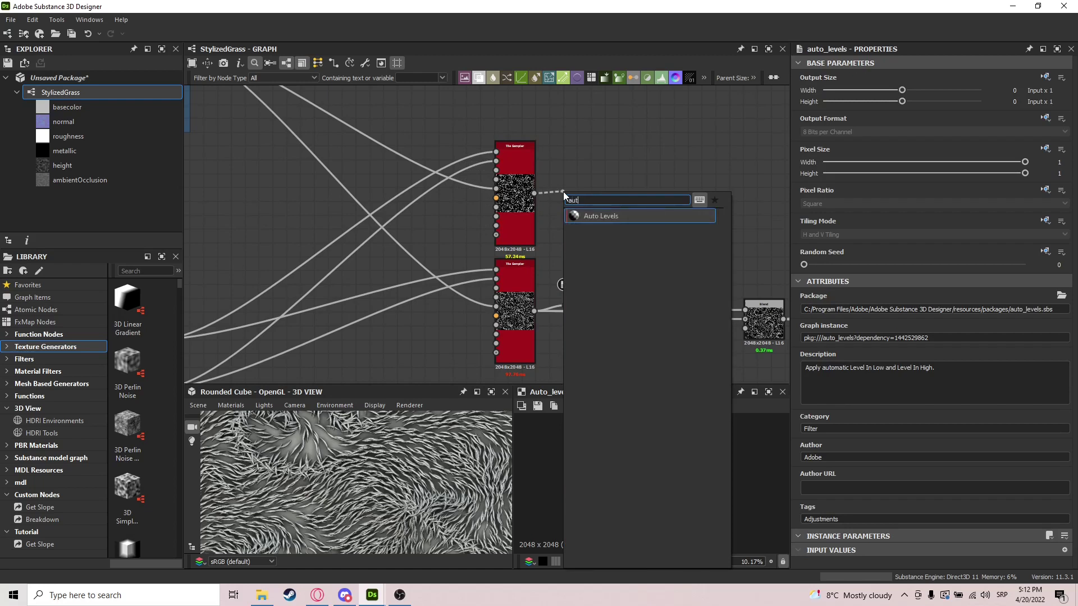
key(Return)
click(584, 308)
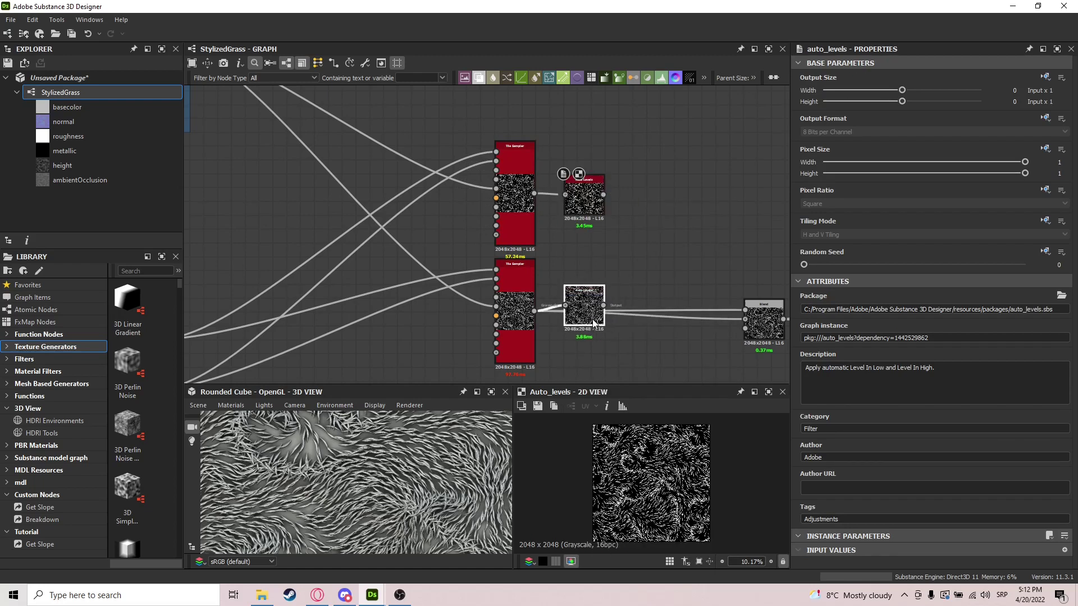
click(574, 191)
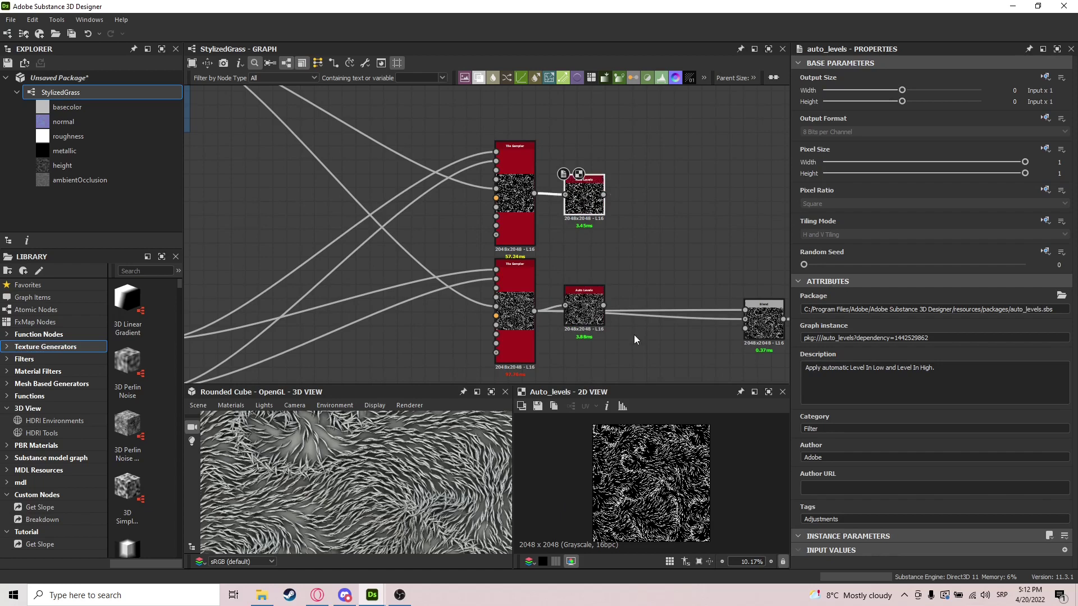
Select all the nodes in the graph, from the blade shape and Rotation Mask frames to the outputs
scroll(634, 334, down, 2)
scroll(682, 311, down, 3)
drag(769, 220, 318, 378)
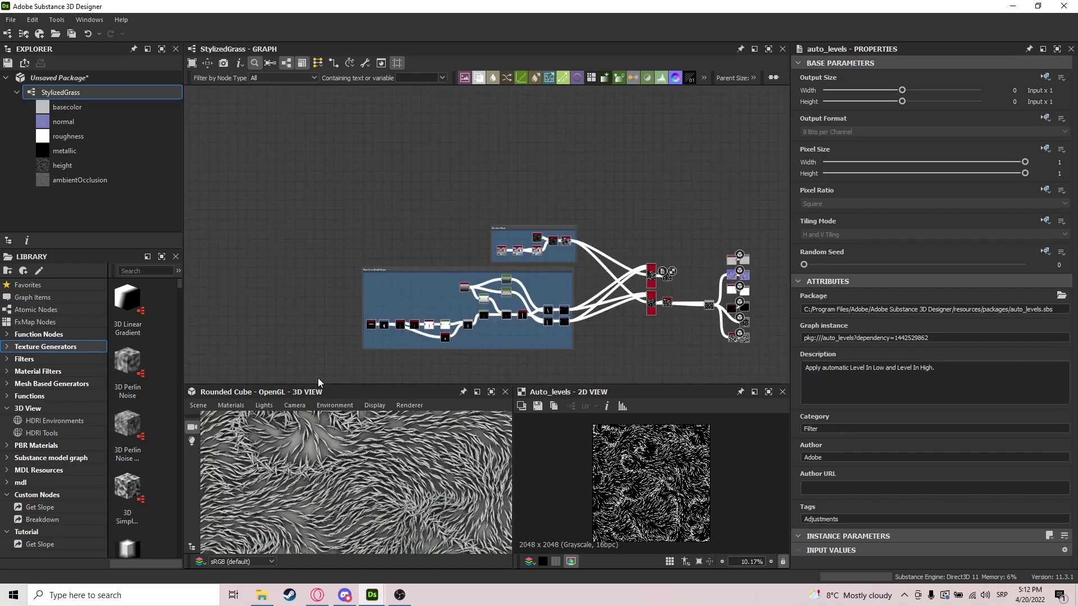